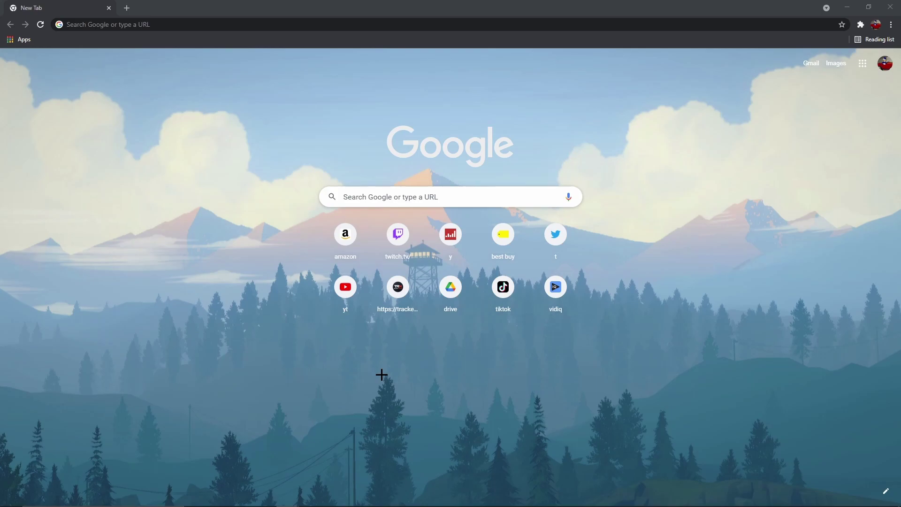
# - Search Google for "google drive" and go to My Drive from the Google Drive site
pyautogui.click(381, 201)
pyautogui.write('google ')
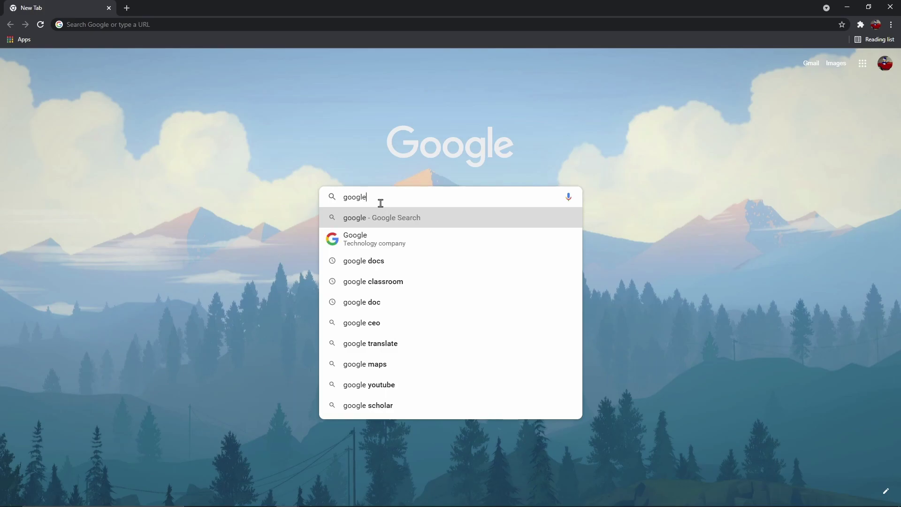
pyautogui.write('drive')
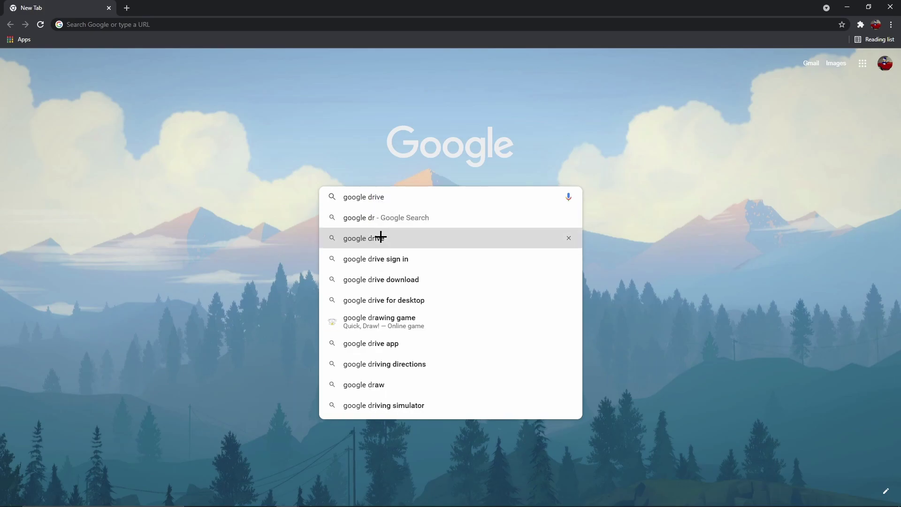
pyautogui.click(344, 239)
pyautogui.click(164, 151)
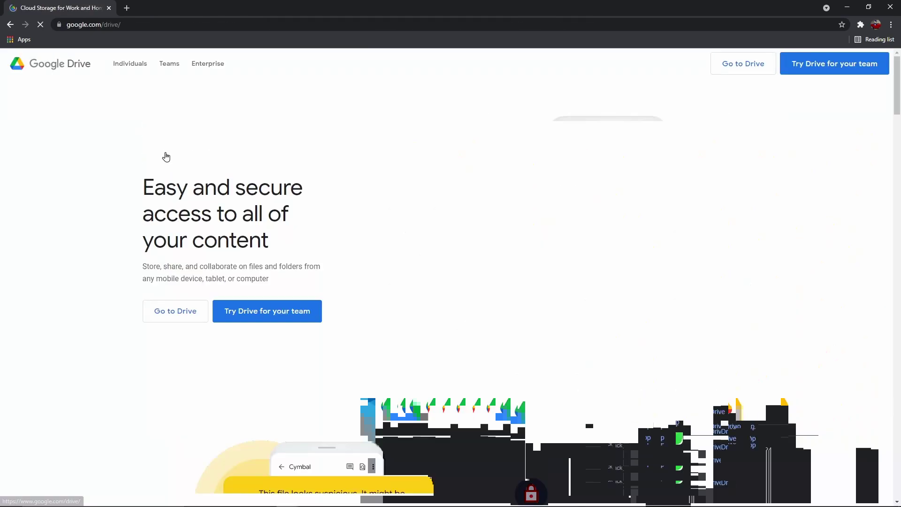
pyautogui.click(744, 71)
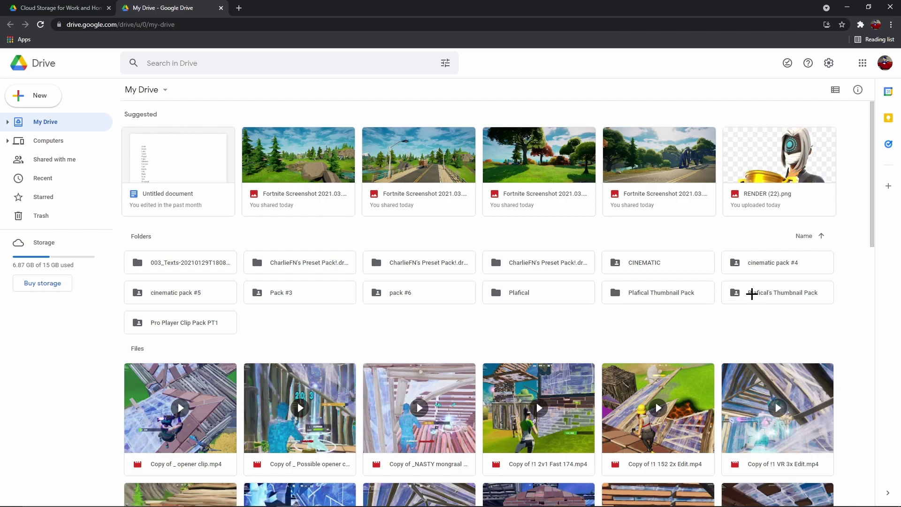
# - Open the +30 Skin Renders folder inside Plafical's Thumbnail Pack and look through its character renders
pyautogui.doubleClick(804, 292)
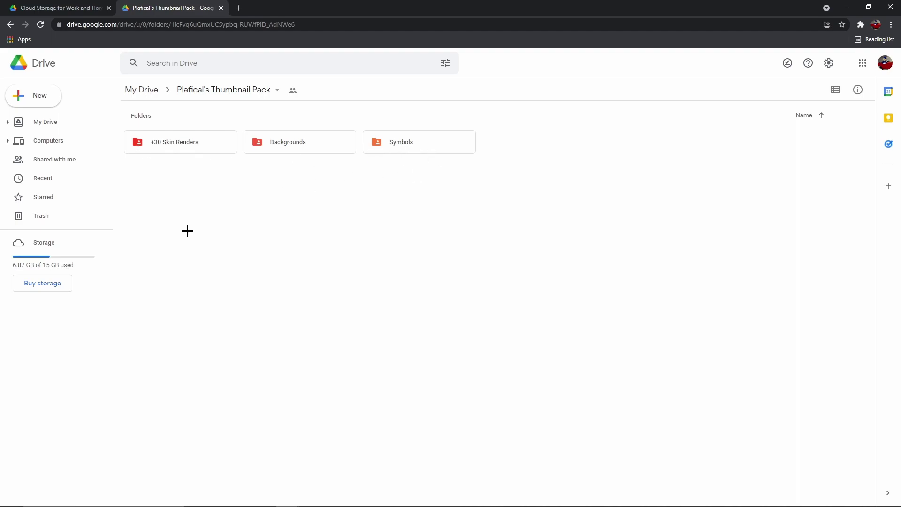
pyautogui.doubleClick(188, 144)
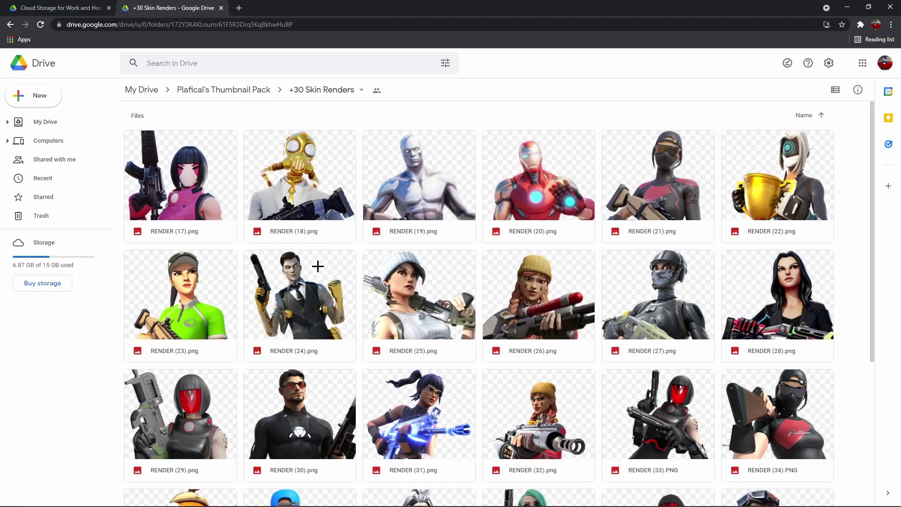
pyautogui.scroll(-3, 316, 263)
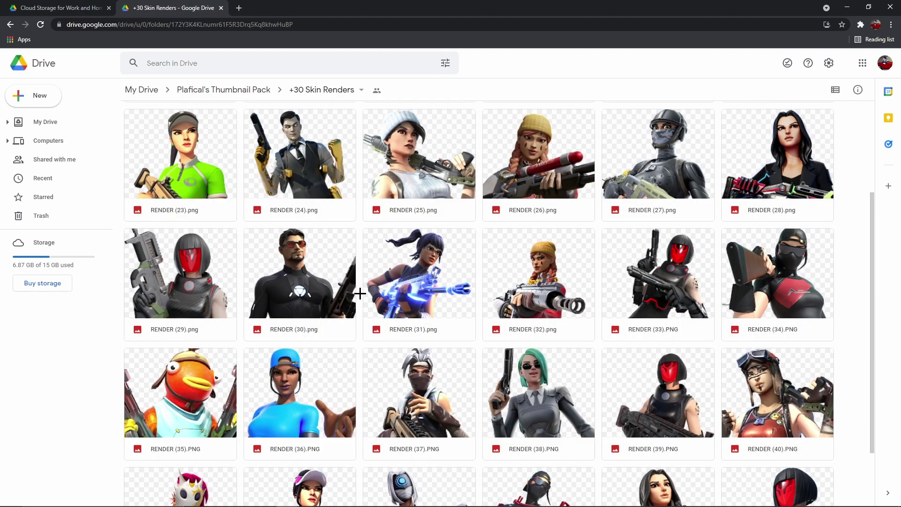
pyautogui.scroll(3, 361, 295)
pyautogui.scroll(-4, 363, 286)
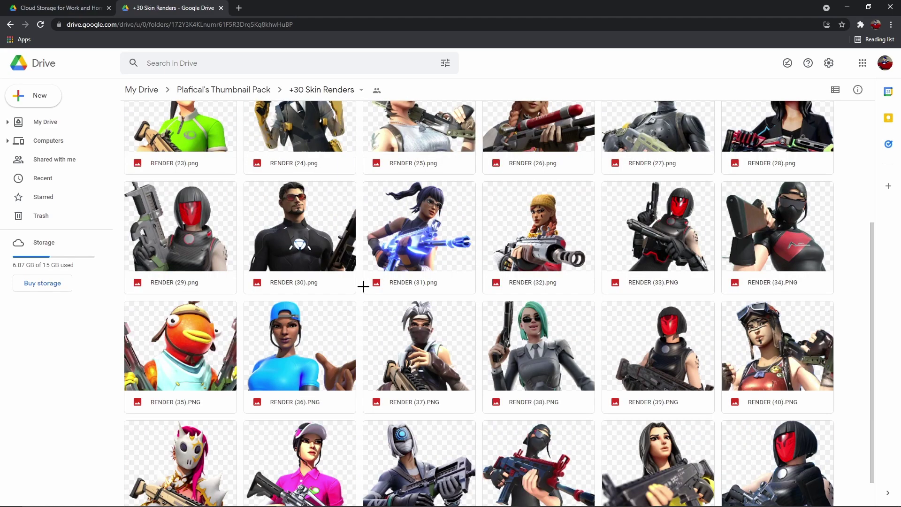
pyautogui.scroll(-1, 367, 280)
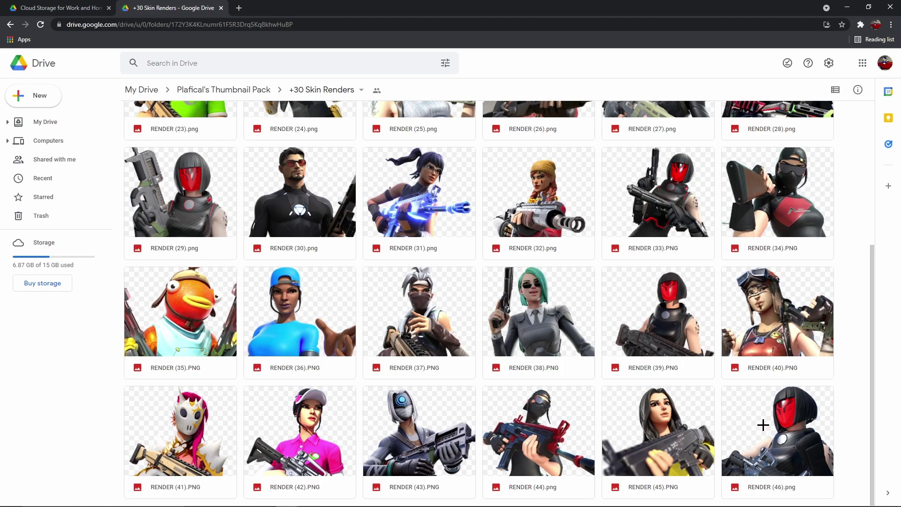
pyautogui.scroll(5, 762, 426)
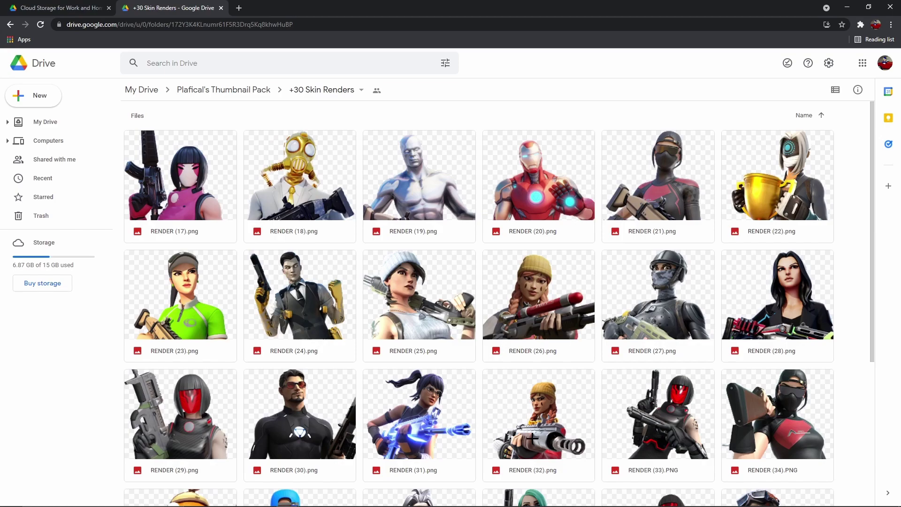
# - Download RENDER (21).png from the skin renders folder and close the image preview
pyautogui.rightClick(659, 177)
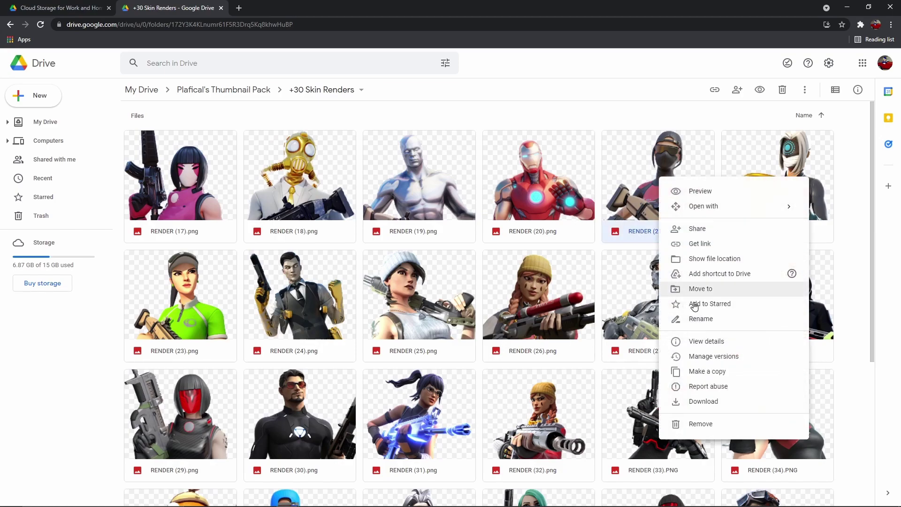
pyautogui.click(693, 401)
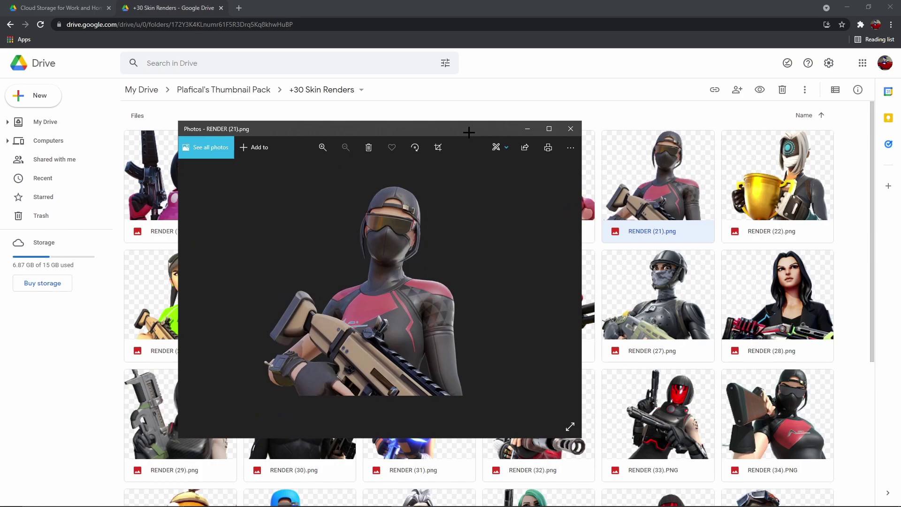
pyautogui.click(570, 129)
# - Download the third Fortnite screenshot in the first row of the thumbnail pack's Backgrounds folder and close its preview
pyautogui.click(213, 90)
pyautogui.doubleClick(283, 141)
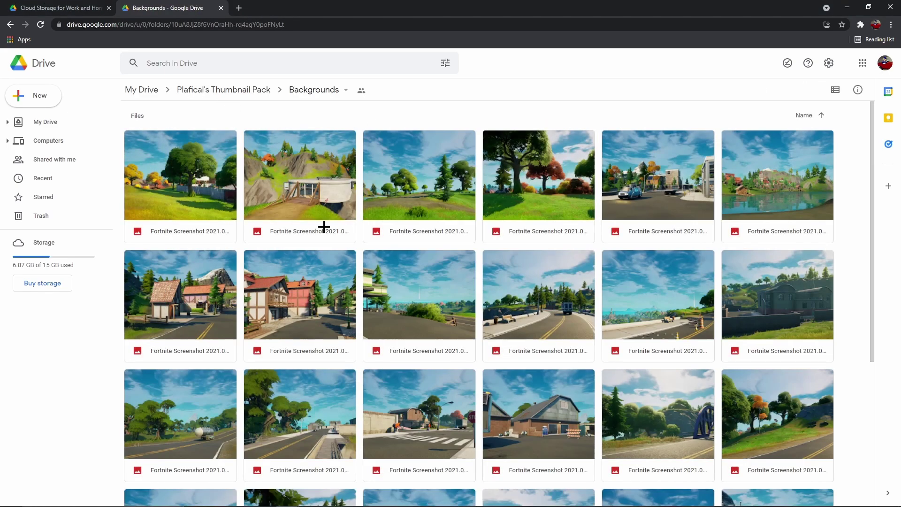
pyautogui.rightClick(404, 178)
pyautogui.rightClick(381, 272)
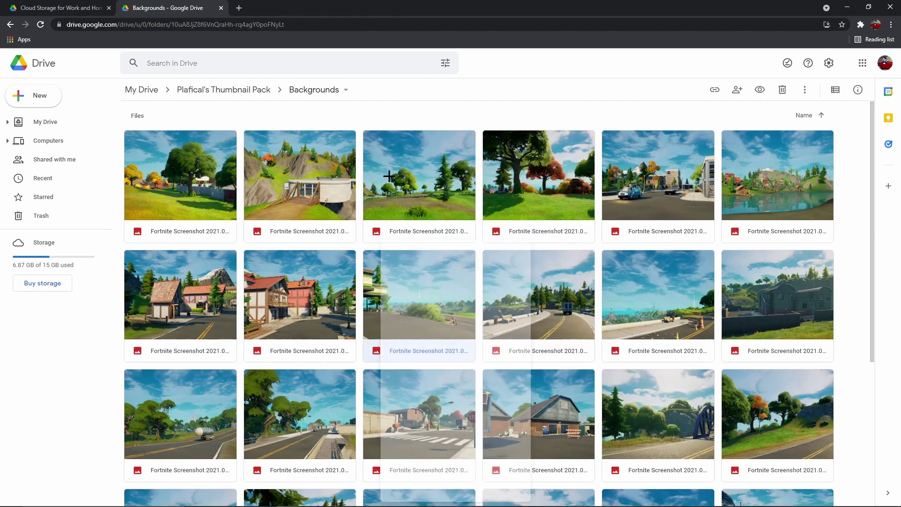
pyautogui.rightClick(389, 175)
pyautogui.click(448, 400)
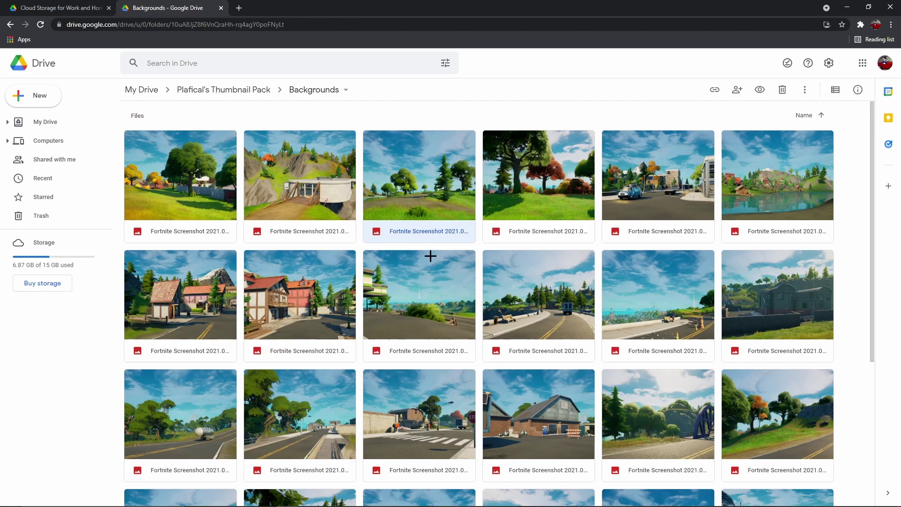
pyautogui.click(573, 129)
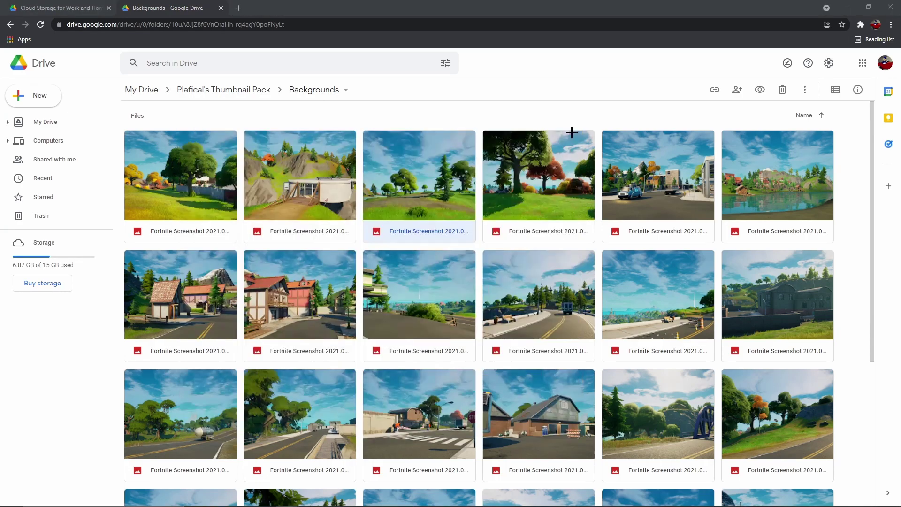
# - Search Google for "photopea" in a new browser tab and open the Photopea editor
pyautogui.click(239, 8)
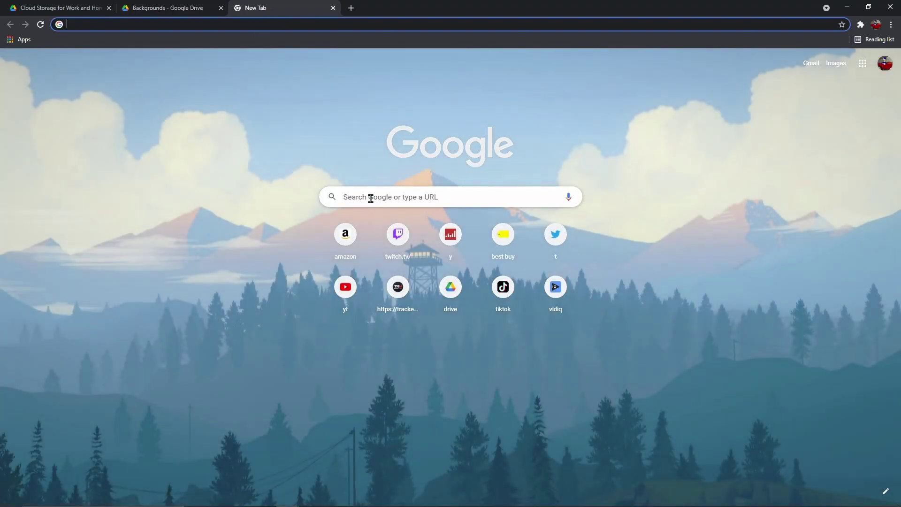
pyautogui.click(371, 198)
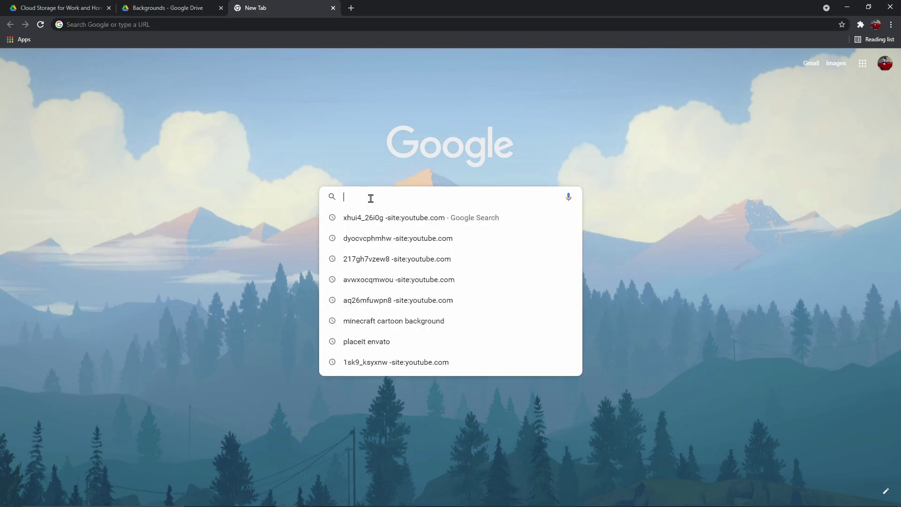
pyautogui.write('Pho')
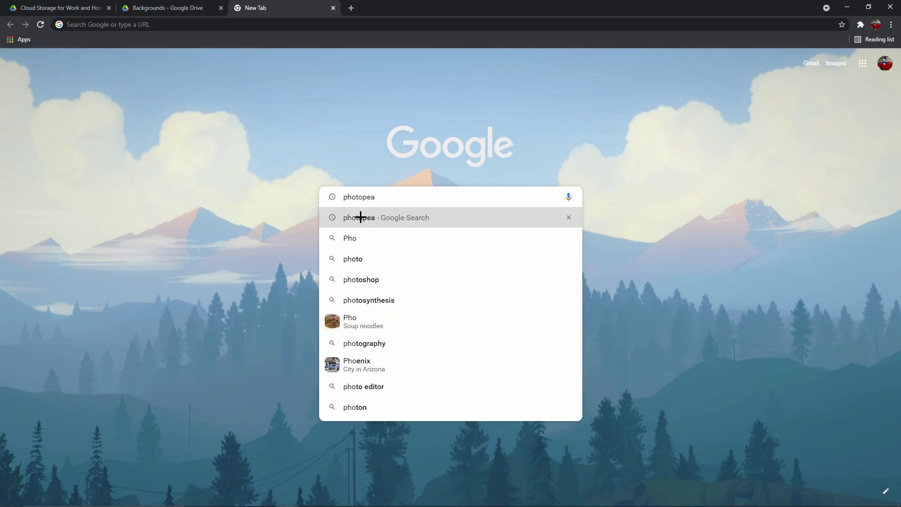
pyautogui.click(358, 217)
pyautogui.click(141, 151)
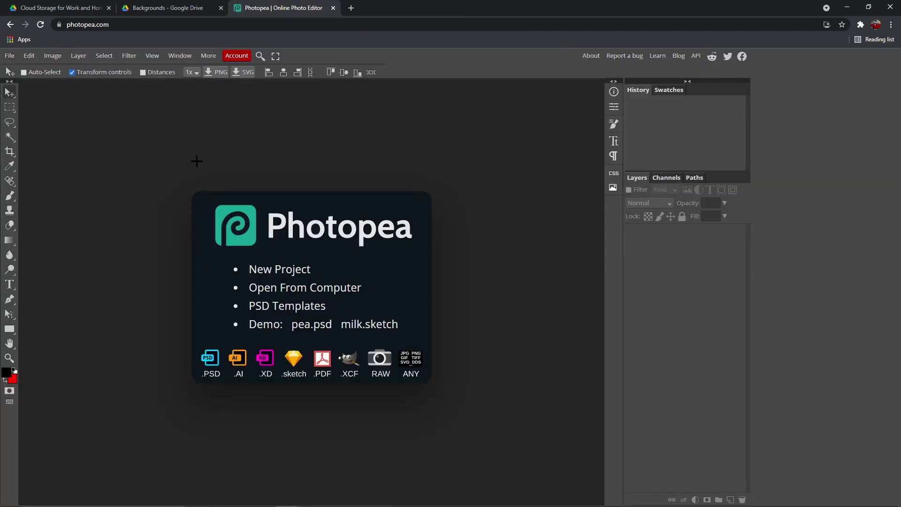
# - Create a new project named "How to make thumbnails" at 1280 by 720 pixels with a white background
pyautogui.click(290, 274)
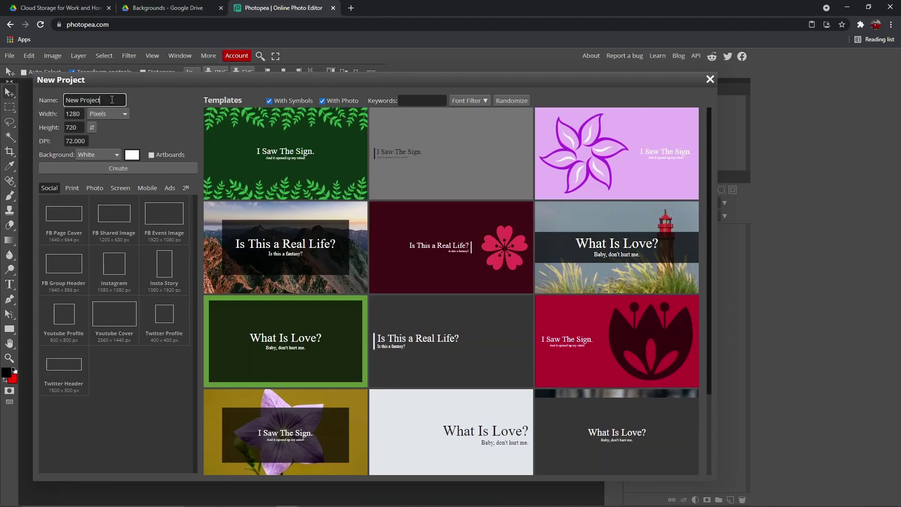
pyautogui.press('BackSpace')
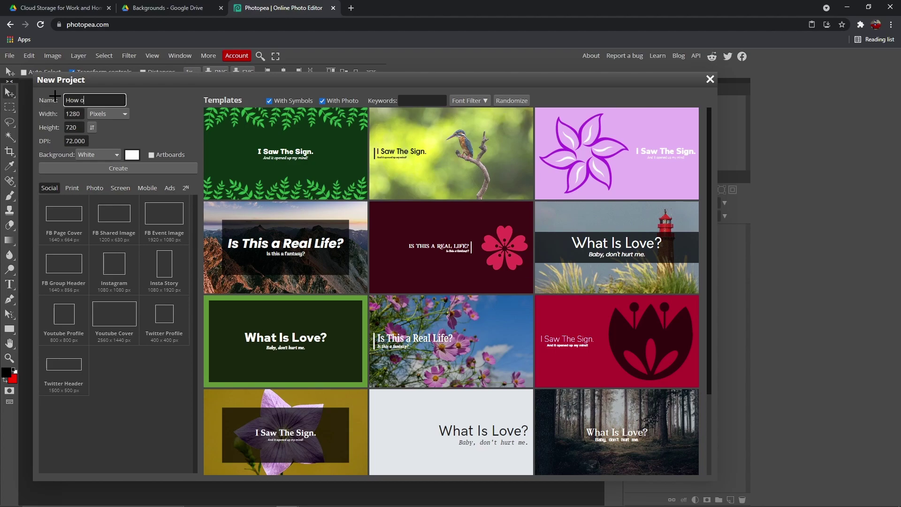
pyautogui.write('How to make thumbnails')
pyautogui.moveTo(80, 115); pyautogui.dragTo(62, 128)
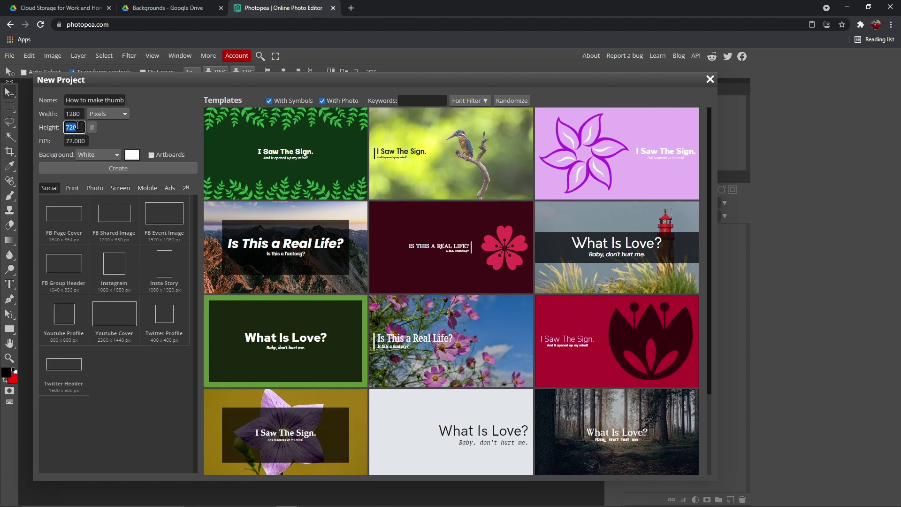
pyautogui.click(77, 127)
pyautogui.click(115, 169)
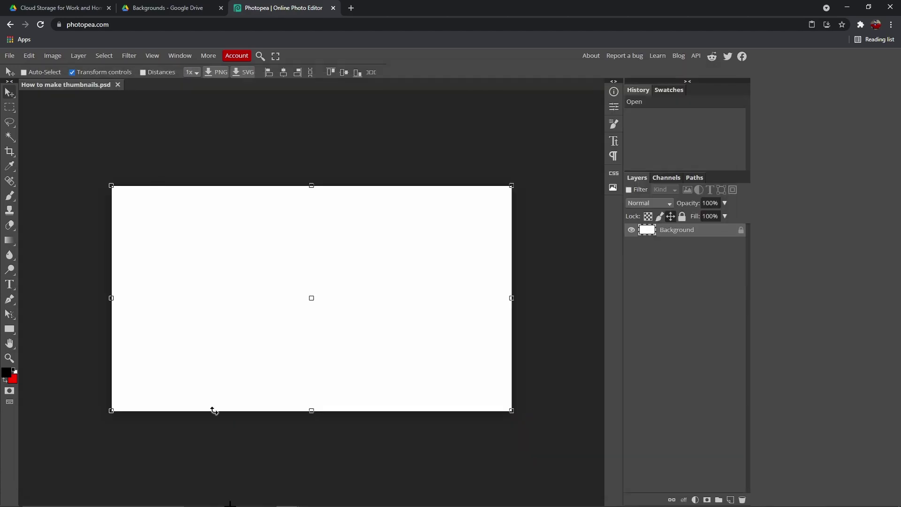
pyautogui.moveTo(230, 504)
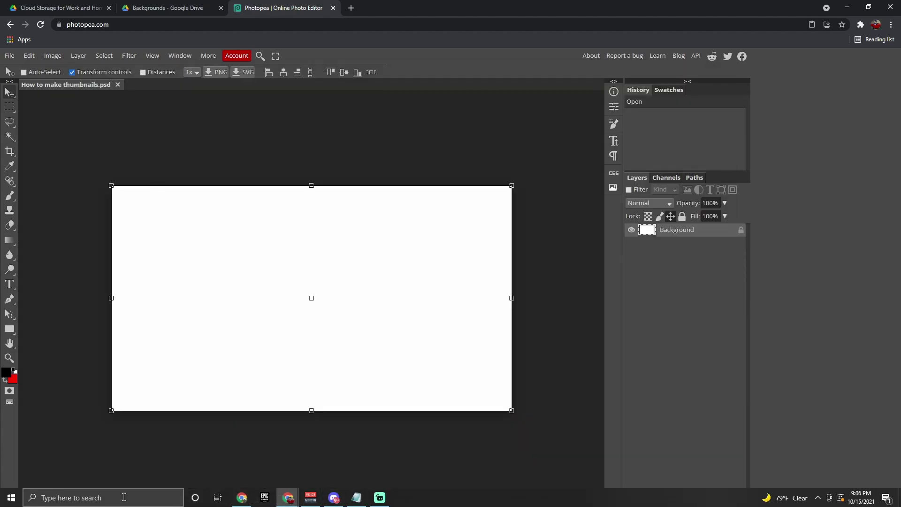
pyautogui.click(121, 496)
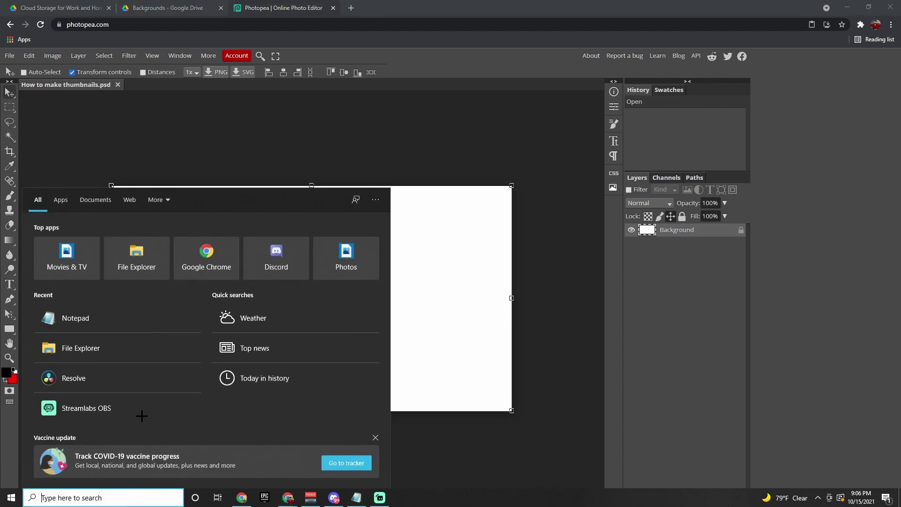
pyautogui.click(84, 140)
# - Place the downloaded "Fortnite Screenshot 2021.03.16 - 09.58.56.49" image into the project so it fills the canvas
pyautogui.click(7, 57)
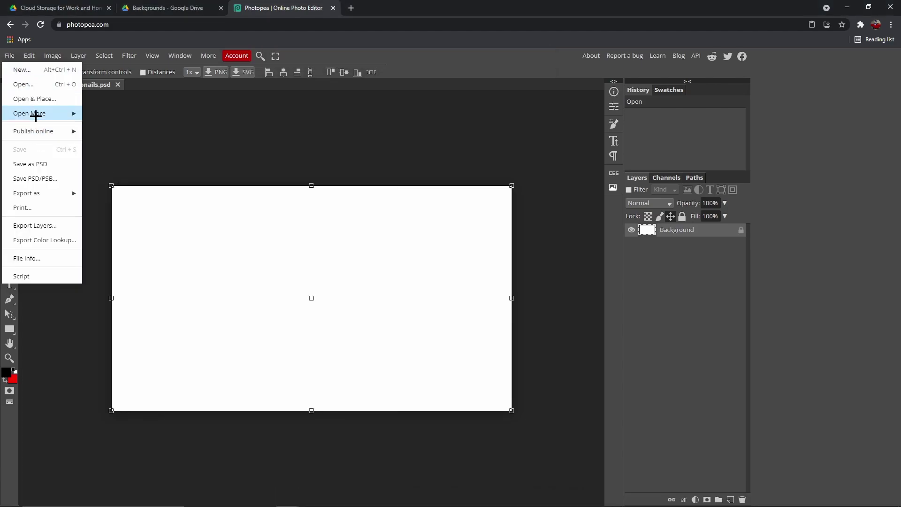
pyautogui.click(36, 100)
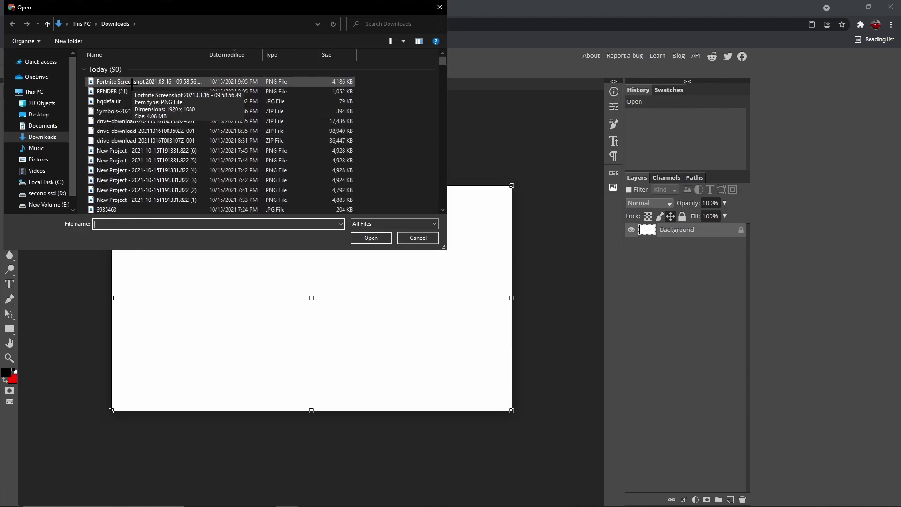
pyautogui.doubleClick(165, 81)
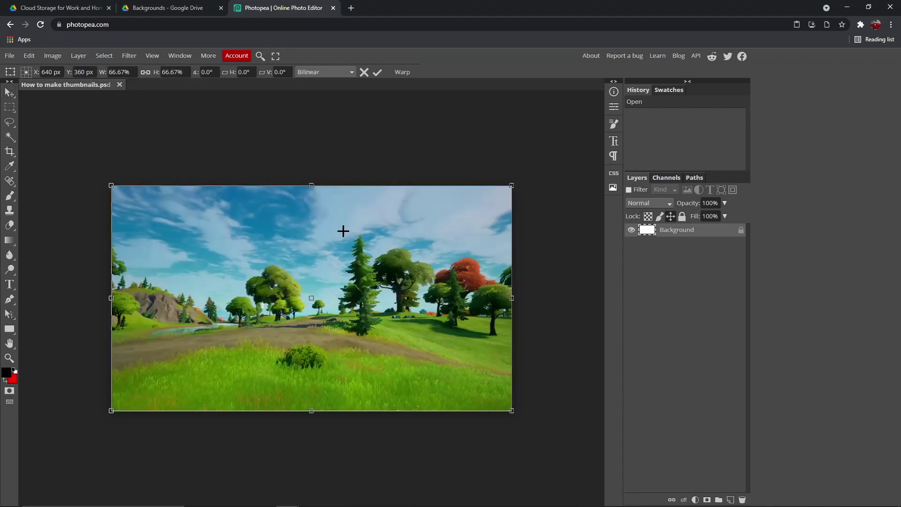
pyautogui.click(377, 71)
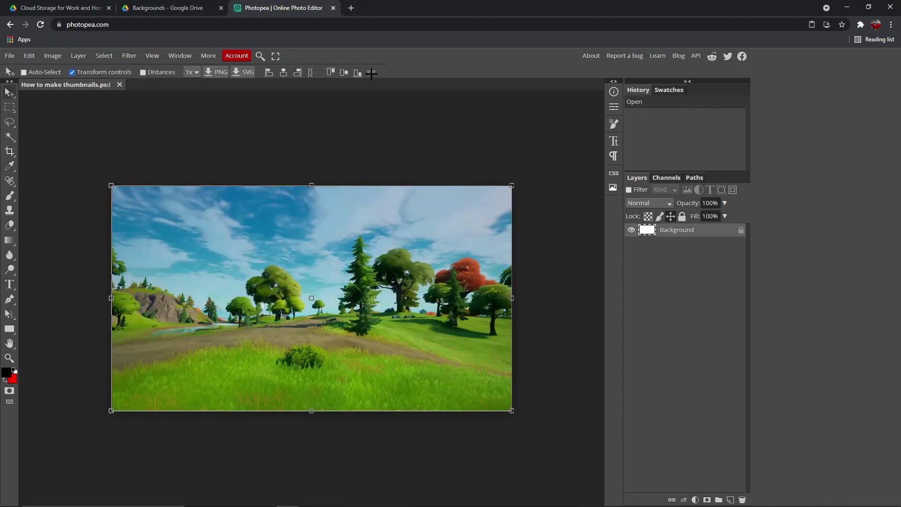
# - Place the downloaded RENDER (21) character image over the Fortnite background
pyautogui.click(9, 55)
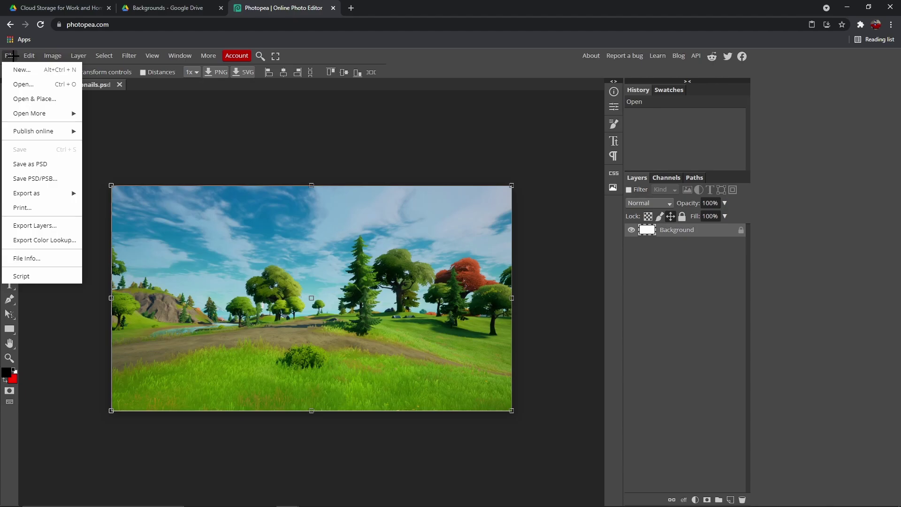
pyautogui.click(45, 99)
pyautogui.doubleClick(112, 90)
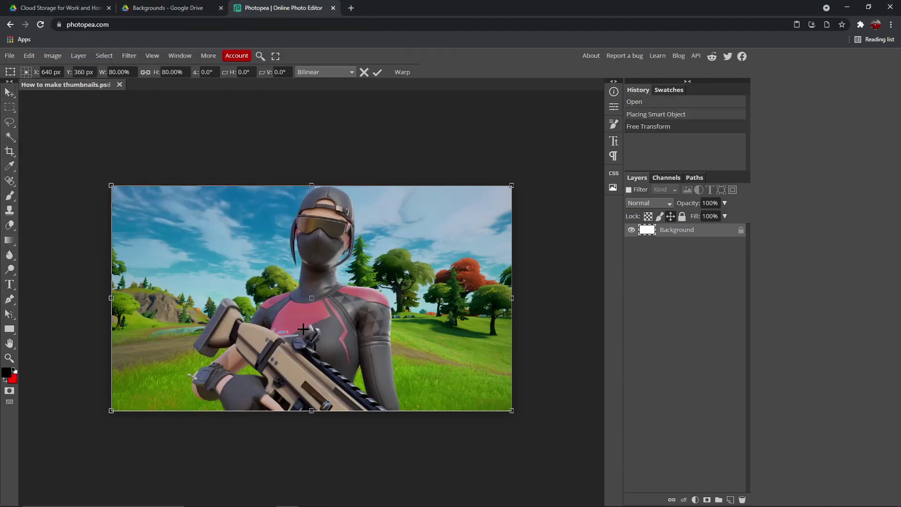
# - Move the character render to the right side of the canvas, at about X 997 px, Y 372 px, and apply the placement
pyautogui.moveTo(307, 330); pyautogui.dragTo(384, 329)
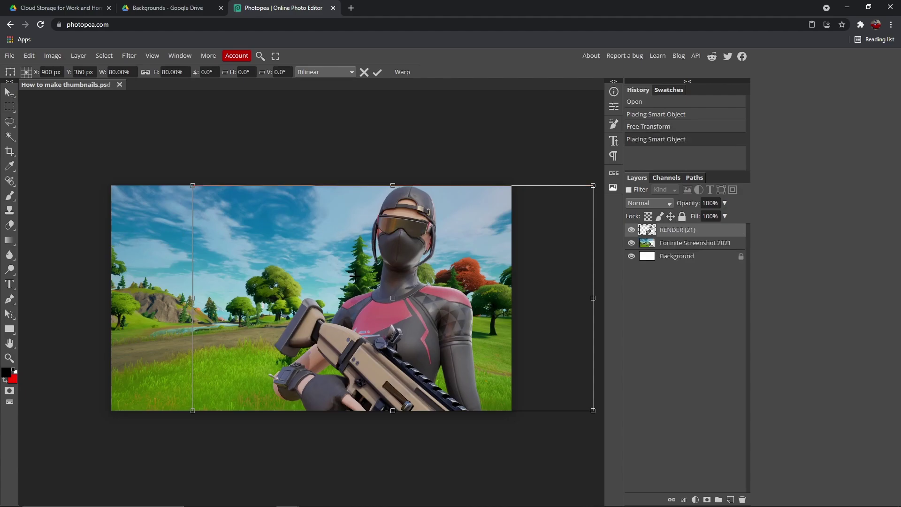
pyautogui.moveTo(391, 284); pyautogui.dragTo(197, 282)
pyautogui.moveTo(226, 238); pyautogui.dragTo(430, 274)
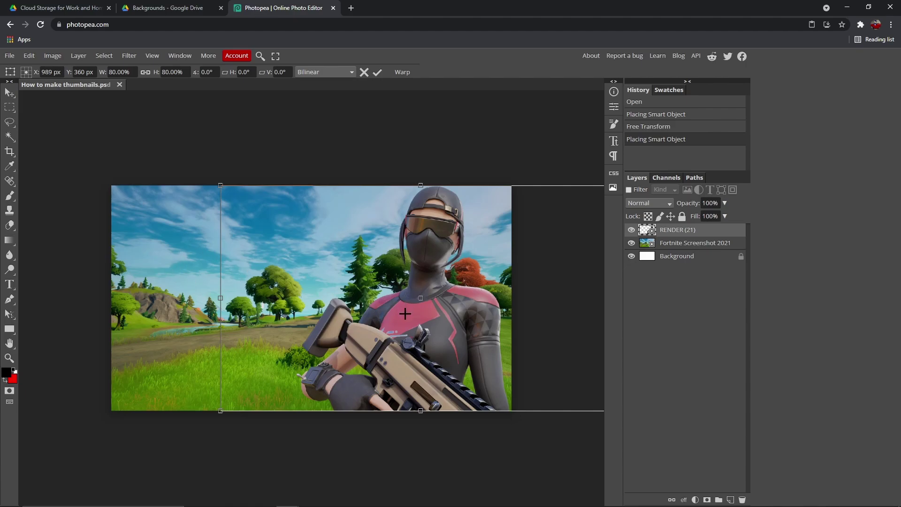
pyautogui.moveTo(407, 314); pyautogui.dragTo(410, 316)
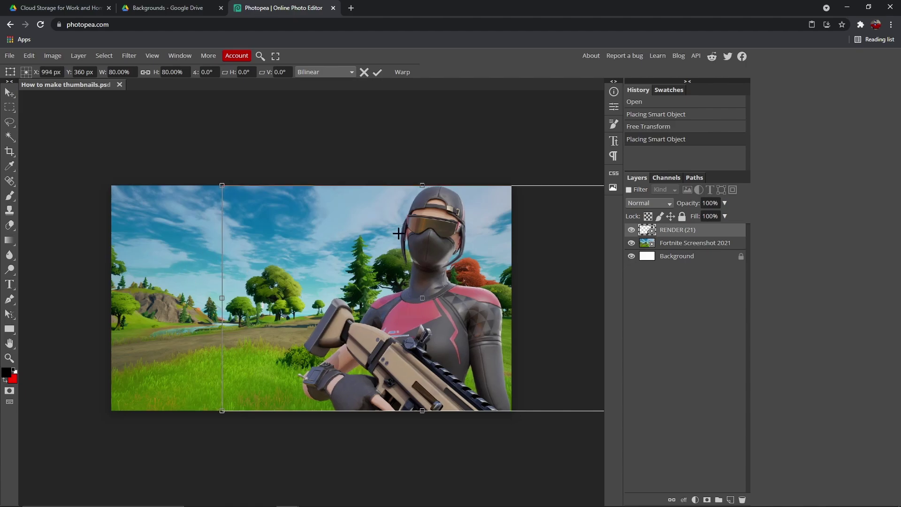
pyautogui.moveTo(417, 271); pyautogui.dragTo(418, 274)
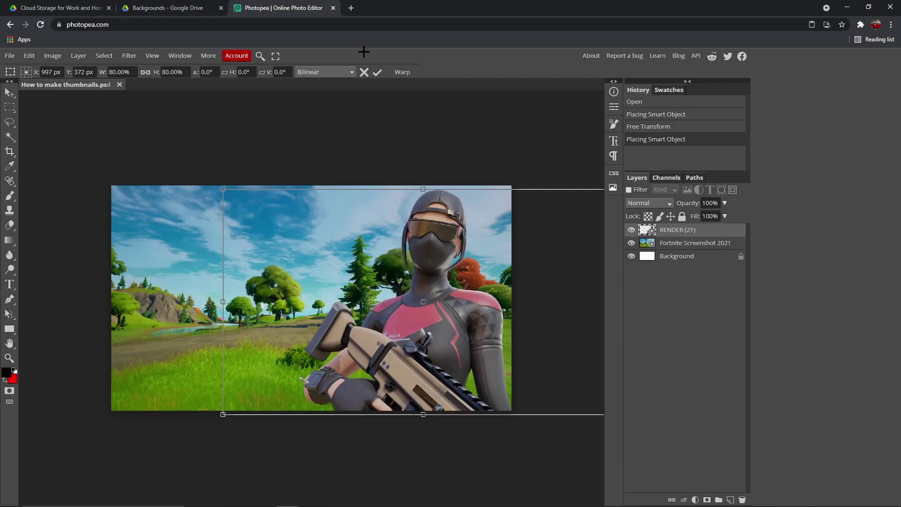
pyautogui.click(377, 72)
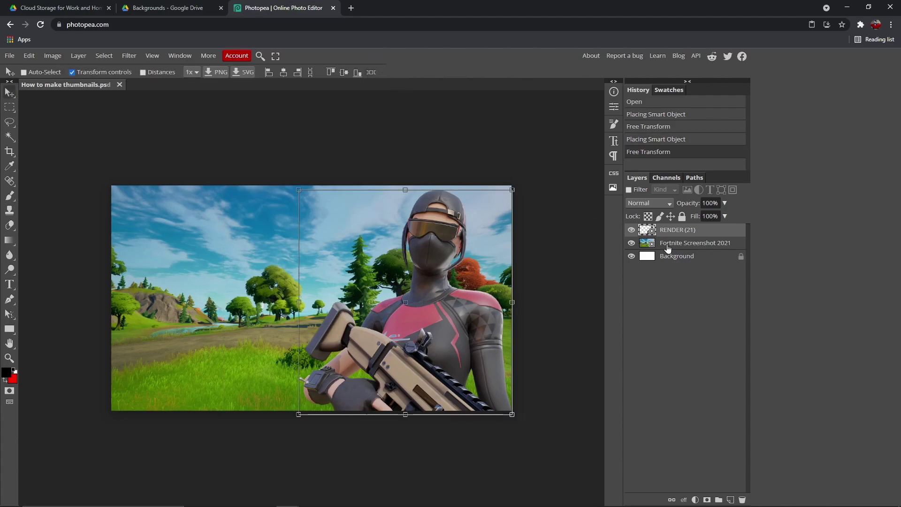
# - Select the RENDER (21) layer and set the Type tool's font to Burbank Big
pyautogui.click(667, 245)
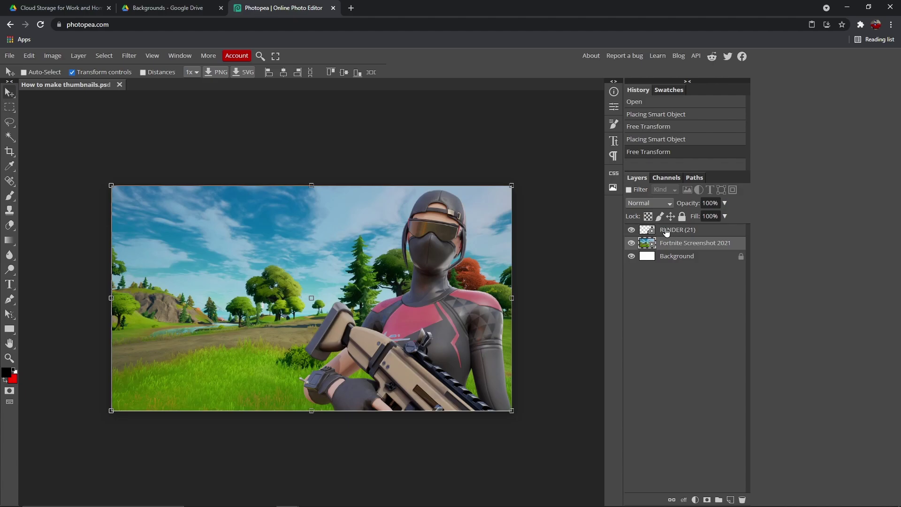
pyautogui.click(667, 232)
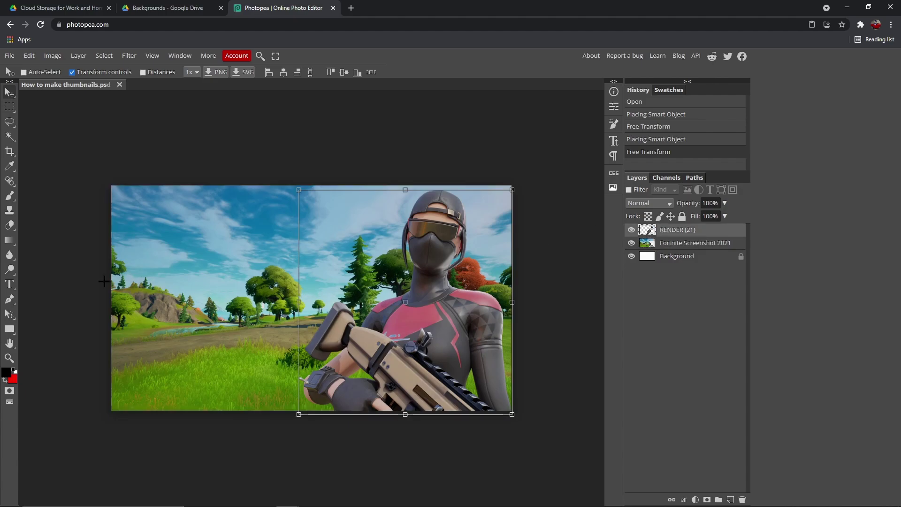
pyautogui.click(9, 284)
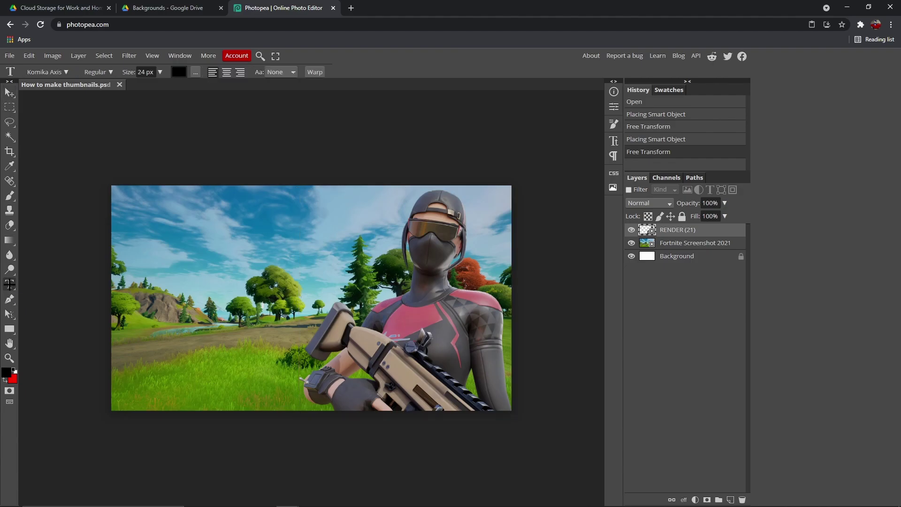
pyautogui.click(51, 71)
pyautogui.click(71, 143)
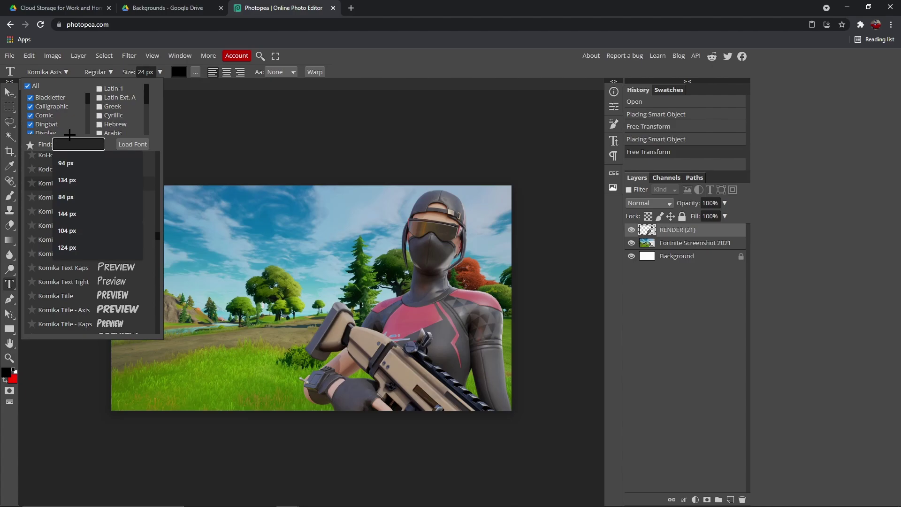
pyautogui.write('b')
pyautogui.press('BackSpace')
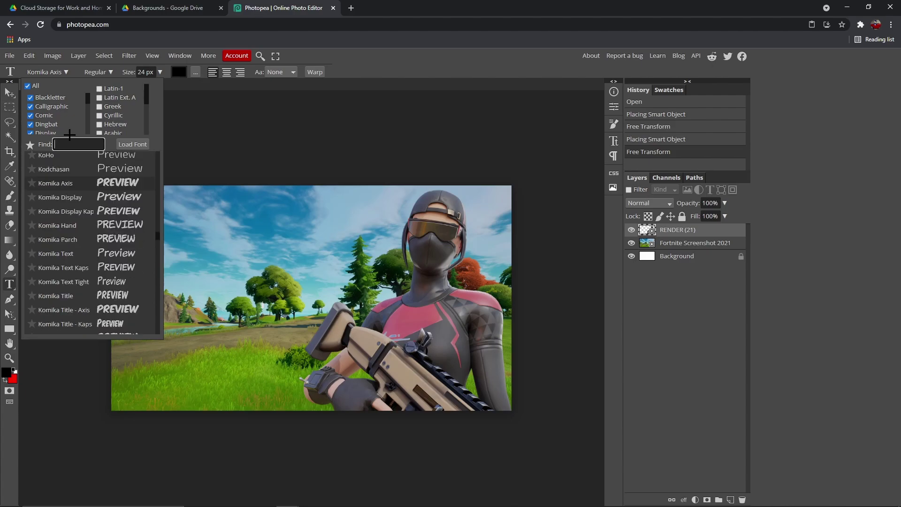
pyautogui.write('burba')
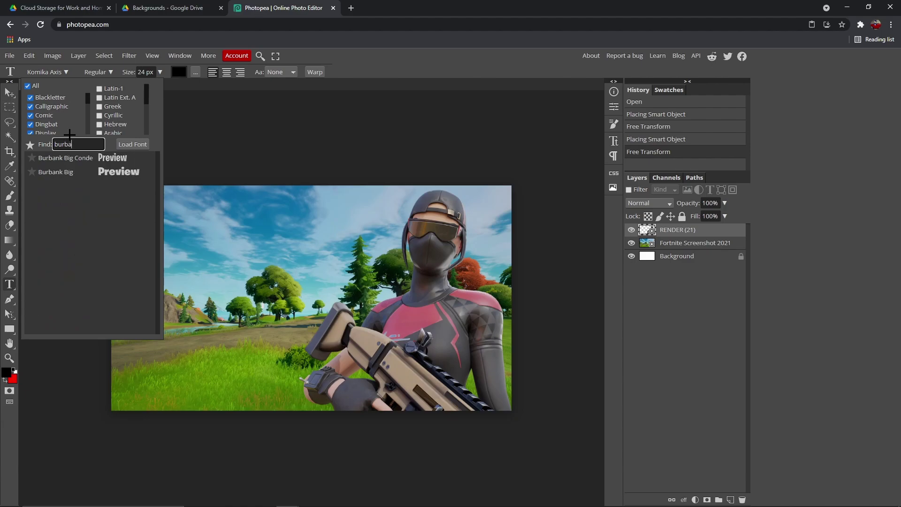
pyautogui.click(86, 173)
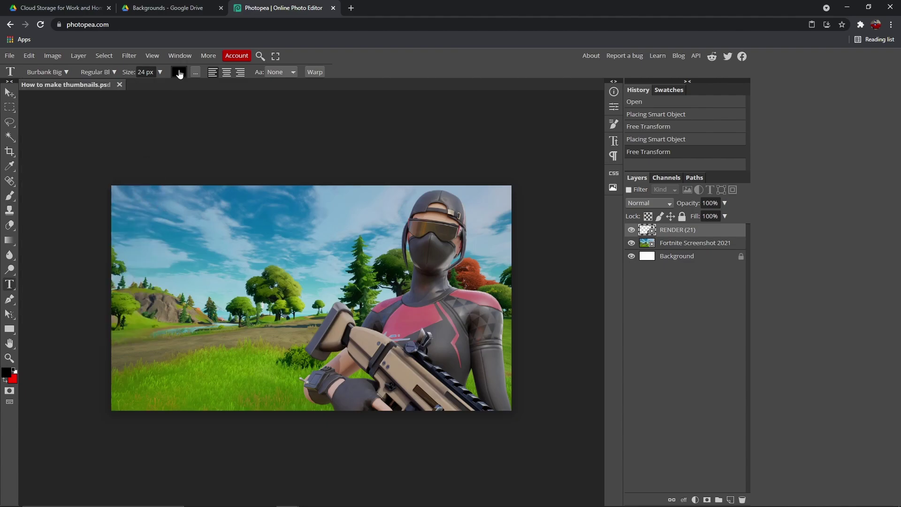
# - Set the text colour to white and the text size to 124 px
pyautogui.click(179, 73)
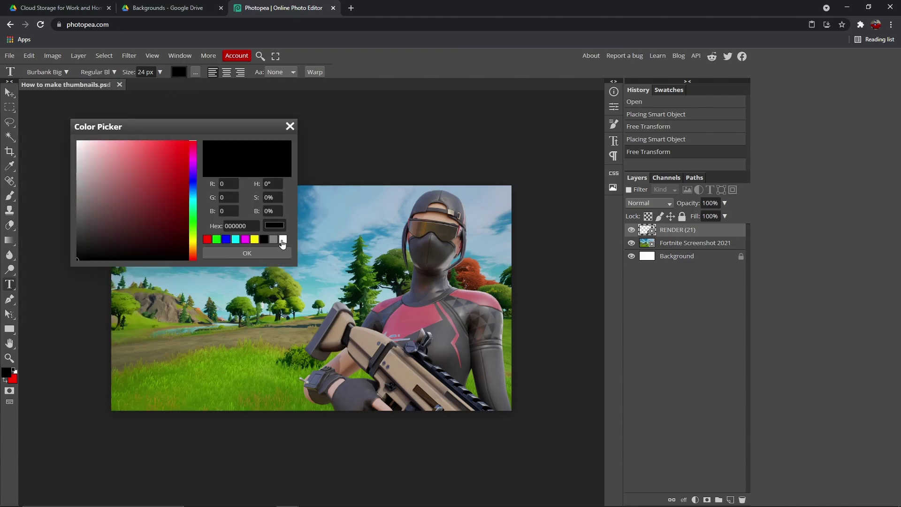
pyautogui.click(282, 240)
pyautogui.click(248, 253)
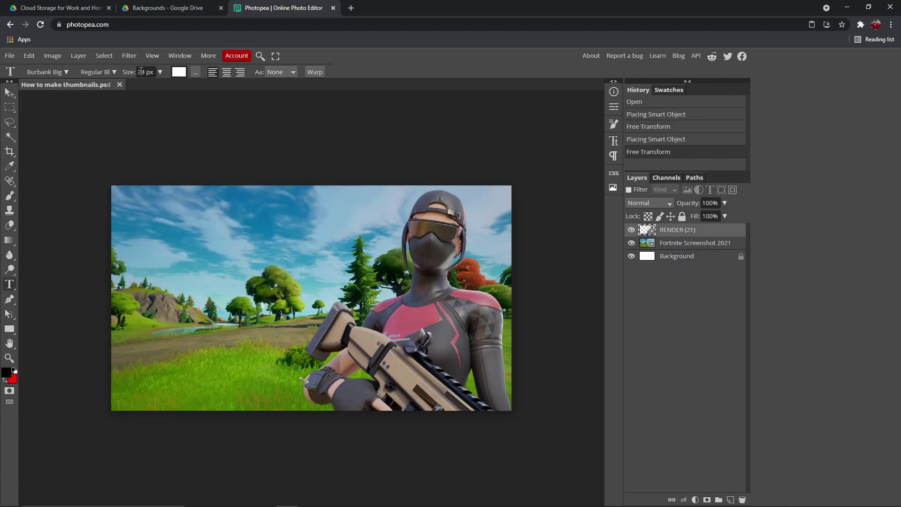
pyautogui.write('1')
# - Add the text "HOW TO MAKE" in the sky and shift it left, clear of the character's face
pyautogui.click(177, 228)
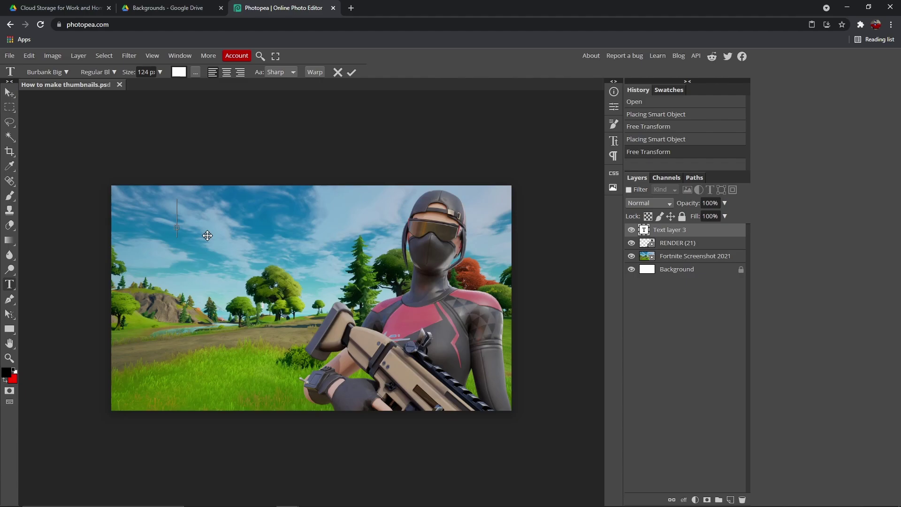
pyautogui.write('HOW')
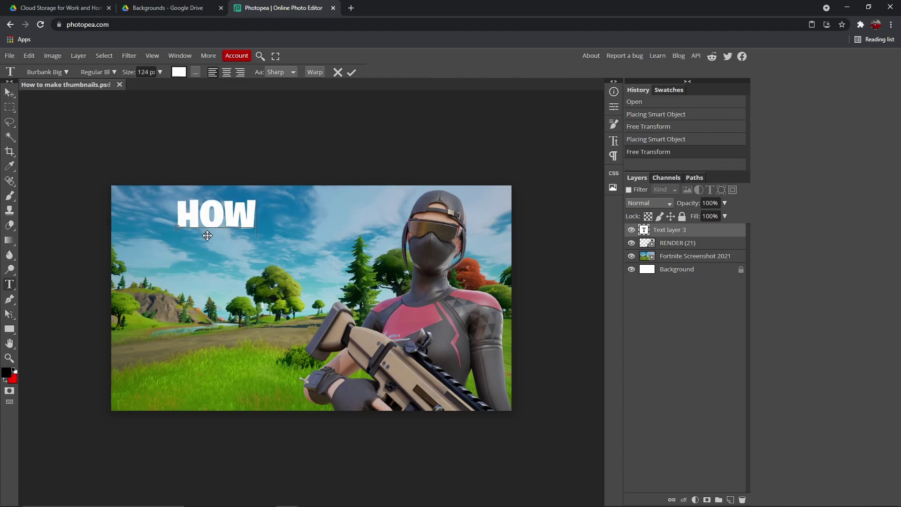
pyautogui.write(' TO MAKE')
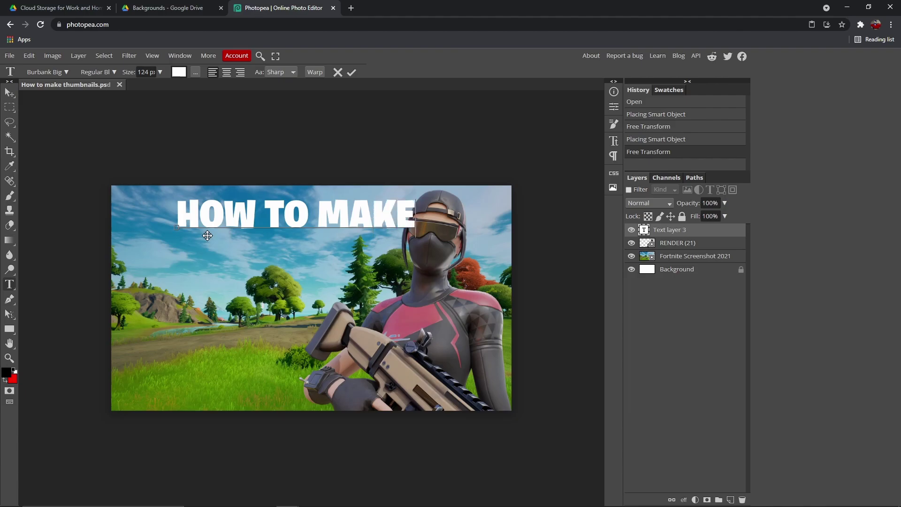
pyautogui.moveTo(225, 263); pyautogui.dragTo(177, 266)
# - Set the "HOW TO MAKE" text size to 104 px, nudge it slightly up and right, and commit the text
pyautogui.moveTo(361, 216); pyautogui.dragTo(80, 209)
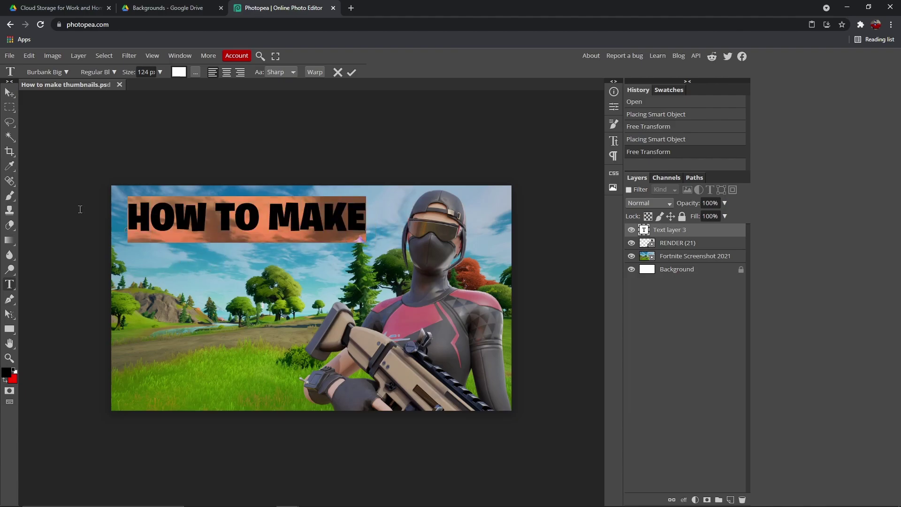
pyautogui.click(143, 73)
pyautogui.press('Return')
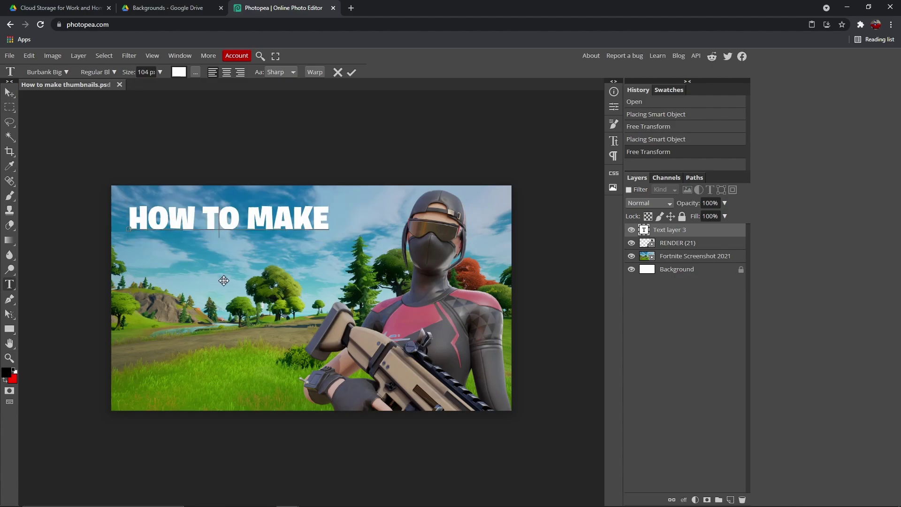
pyautogui.moveTo(224, 280); pyautogui.dragTo(226, 276)
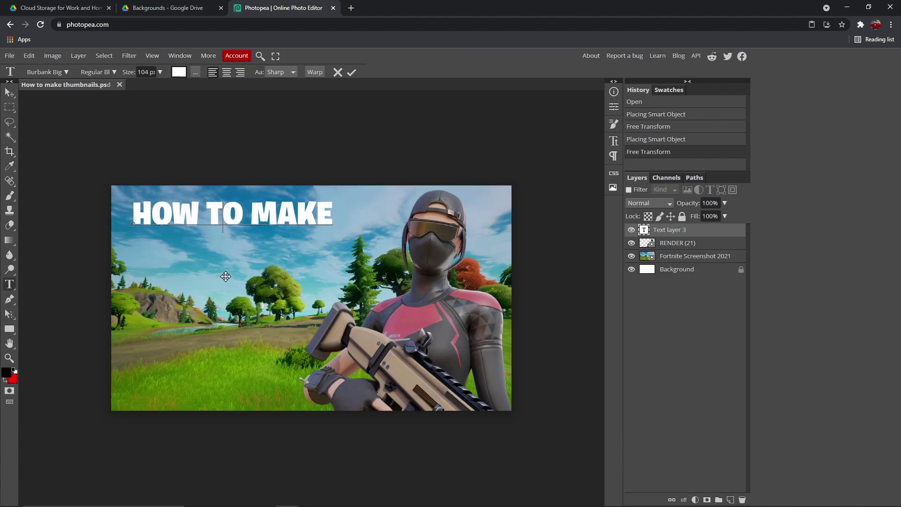
pyautogui.click(349, 73)
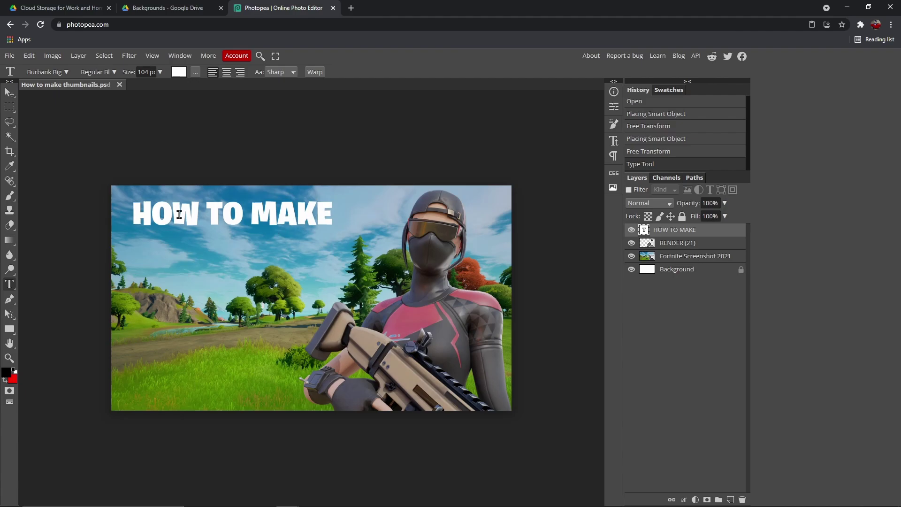
# - Add a drop shadow layer style to the "HOW TO MAKE" text layer, keeping the text in view
pyautogui.rightClick(672, 230)
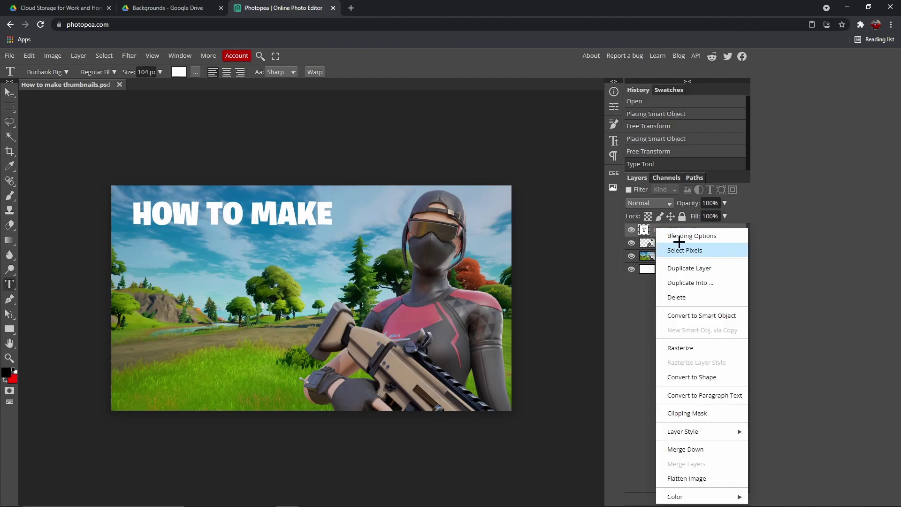
pyautogui.rightClick(649, 230)
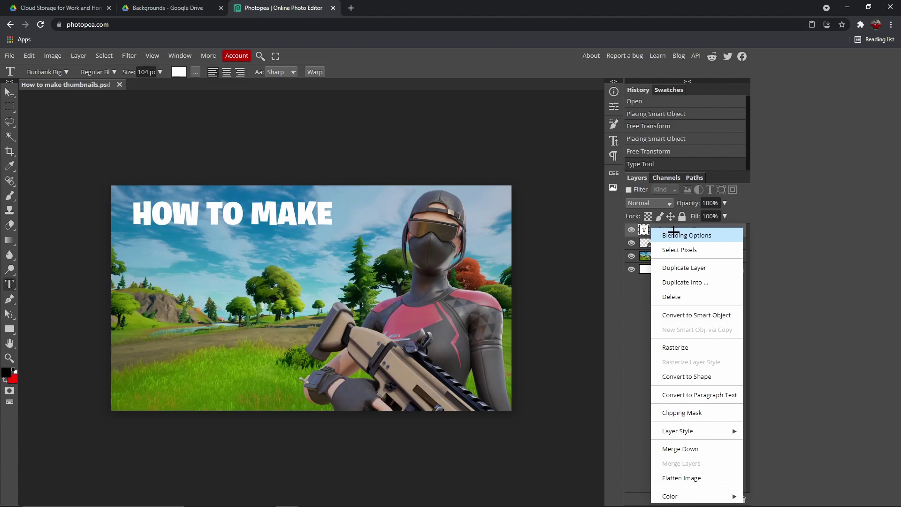
pyautogui.click(666, 235)
pyautogui.moveTo(137, 124); pyautogui.dragTo(125, 257)
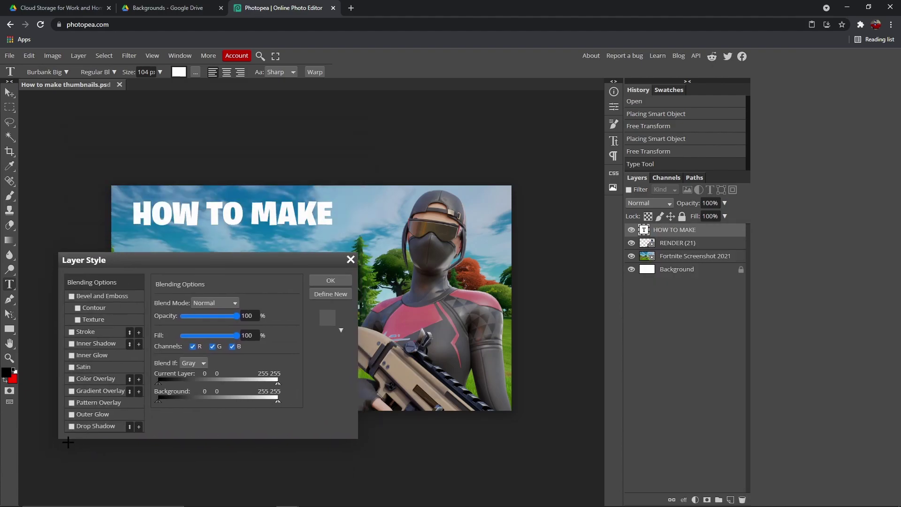
pyautogui.click(72, 426)
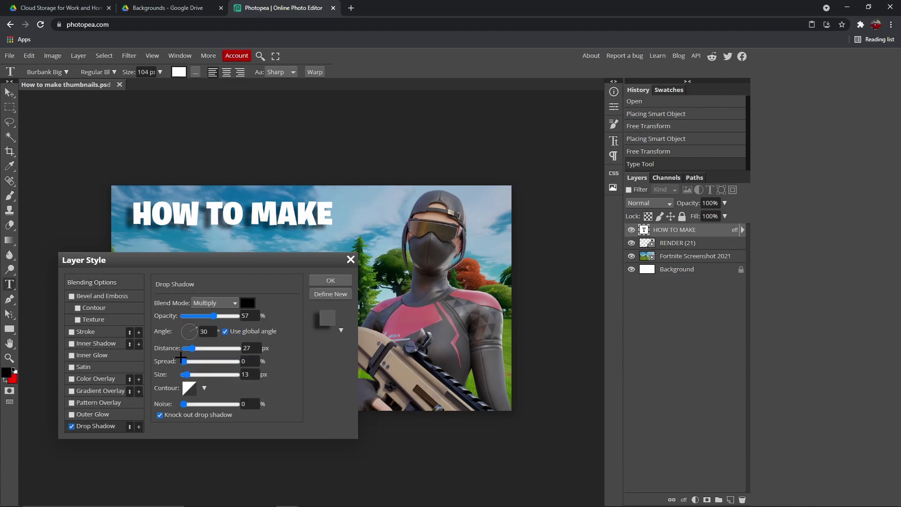
# - Set the drop shadow's blend mode to Normal and its opacity to 100%
pyautogui.moveTo(223, 317); pyautogui.dragTo(211, 317)
pyautogui.click(202, 302)
pyautogui.click(211, 312)
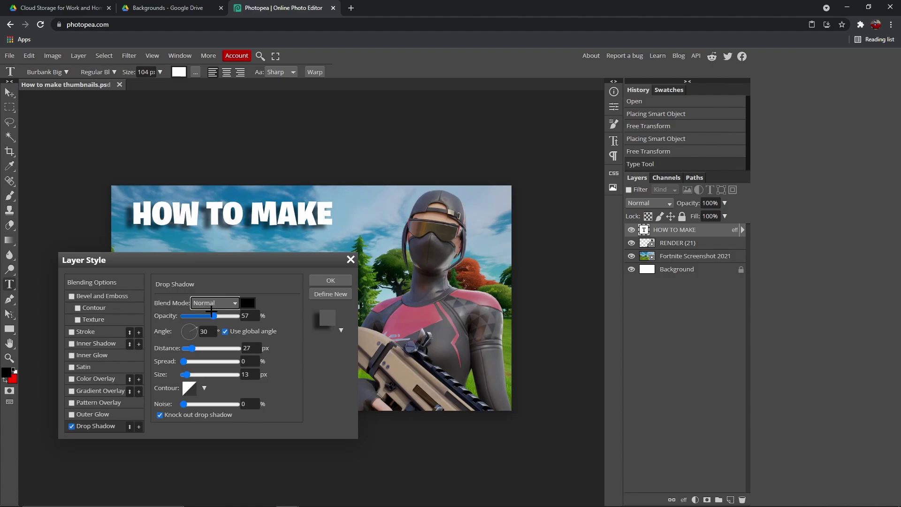
pyautogui.moveTo(211, 315); pyautogui.dragTo(254, 316)
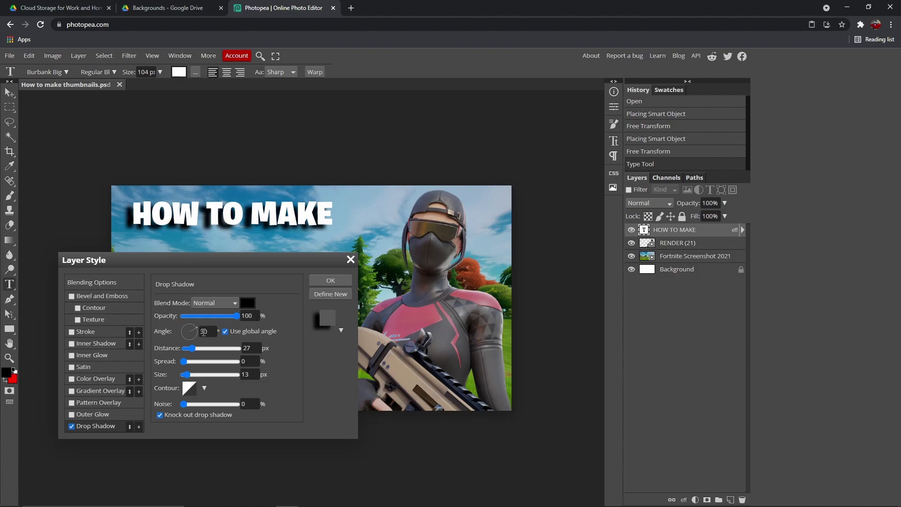
# - Set the drop shadow's angle to 90° and its distance to 8 px
pyautogui.click(208, 331)
pyautogui.press('BackSpace')
pyautogui.press('BackSpace')
pyautogui.write('90')
pyautogui.press('Return')
pyautogui.doubleClick(246, 348)
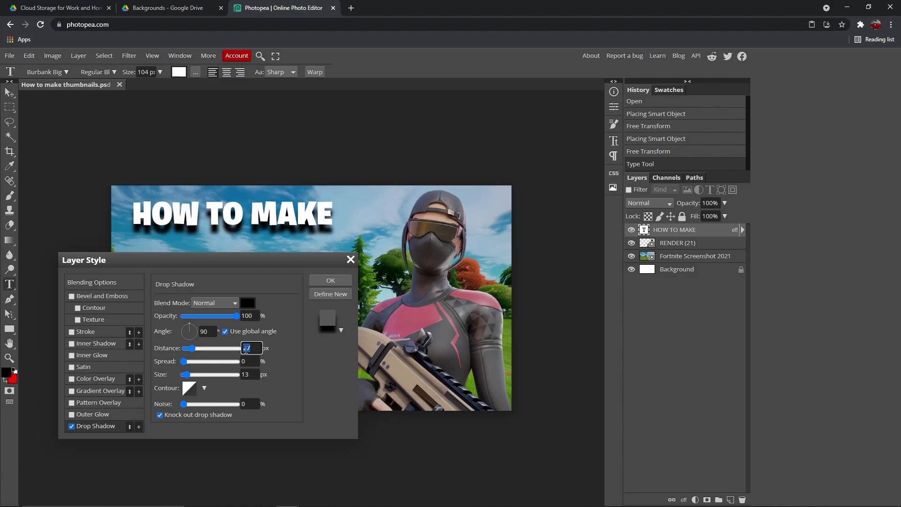
pyautogui.write('8')
pyautogui.press('Return')
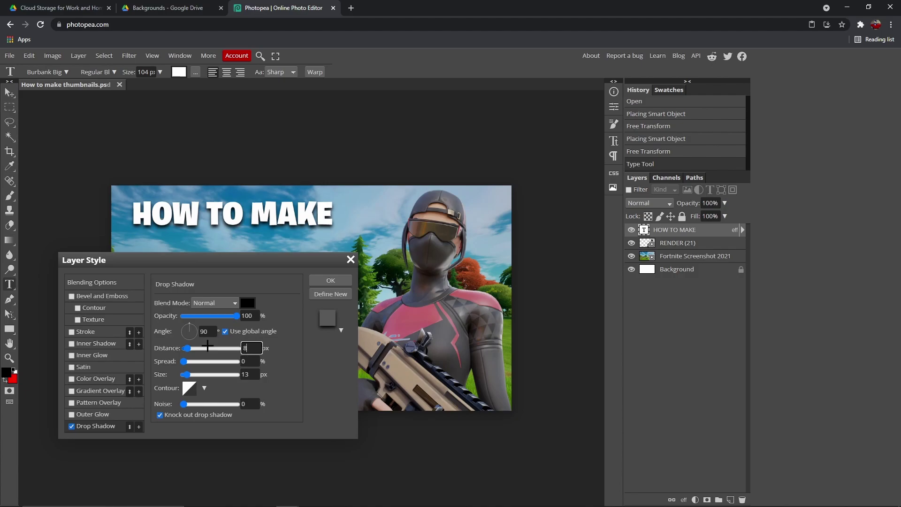
# - Set the drop shadow's spread to 100% and its size to 6 px
pyautogui.click(186, 363)
pyautogui.moveTo(187, 363); pyautogui.dragTo(277, 364)
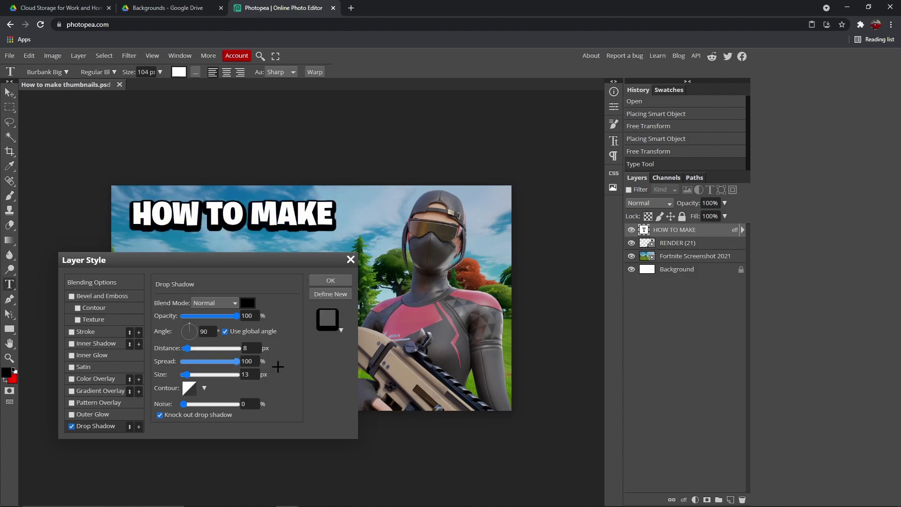
pyautogui.moveTo(186, 374); pyautogui.dragTo(184, 374)
pyautogui.doubleClick(243, 374)
pyautogui.write('5')
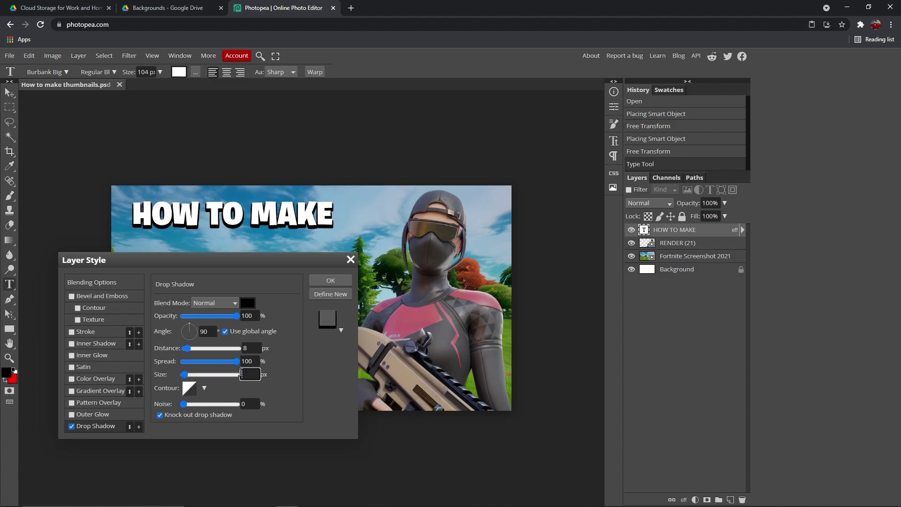
pyautogui.press('BackSpace')
pyautogui.write('6')
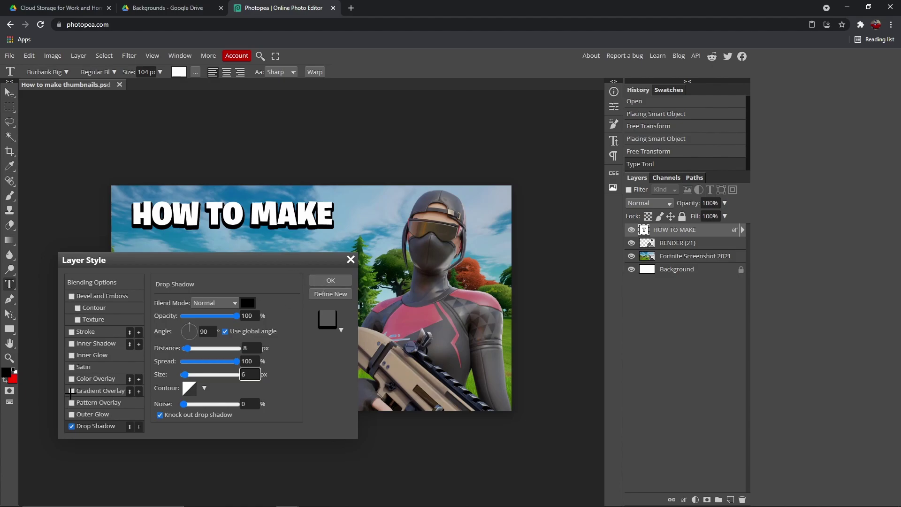
# - Add a gradient overlay to the "HOW TO MAKE" text and set the gradient's end colour stop to yellow
pyautogui.click(71, 390)
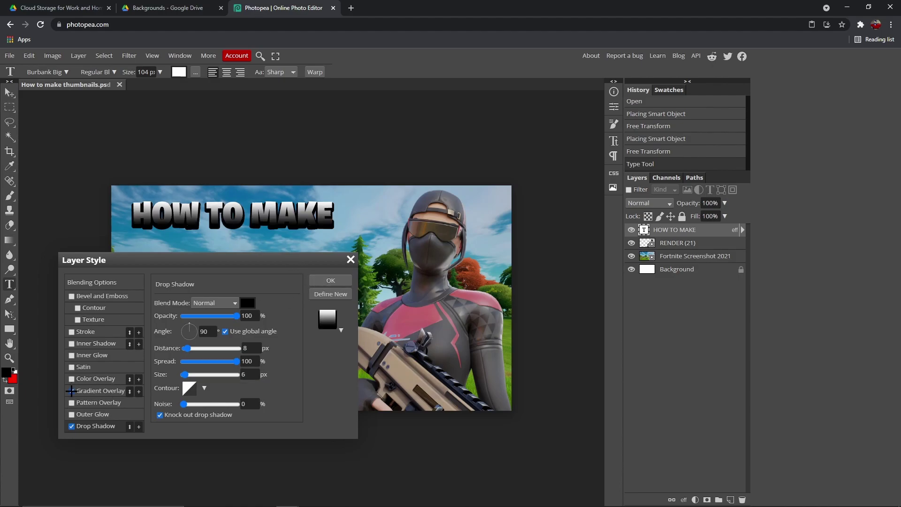
pyautogui.click(112, 391)
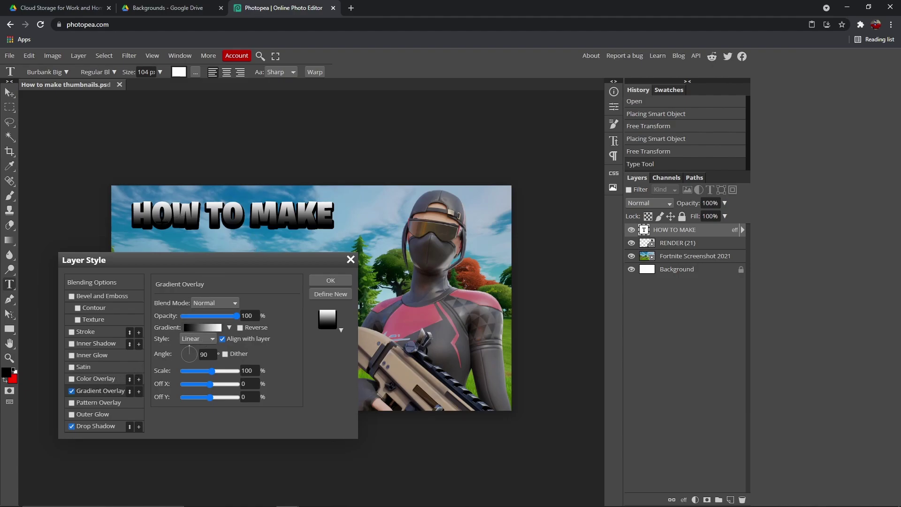
pyautogui.click(197, 327)
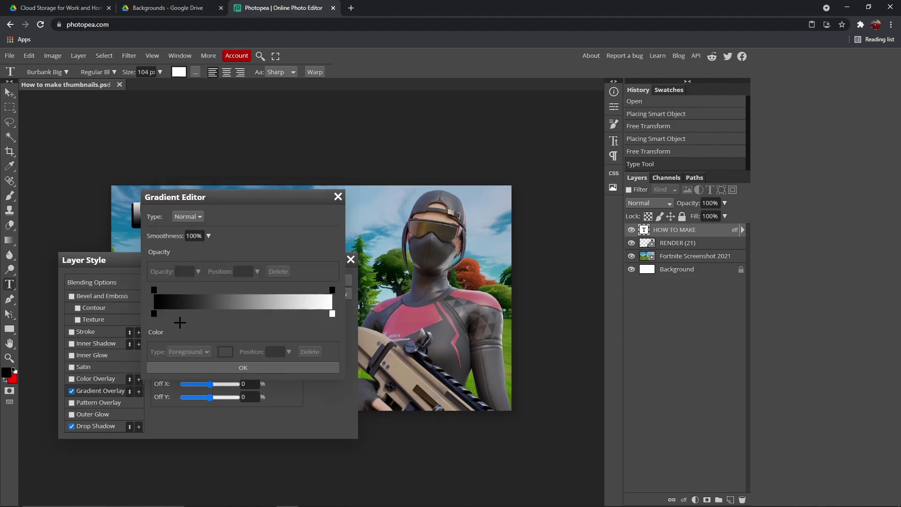
pyautogui.doubleClick(332, 314)
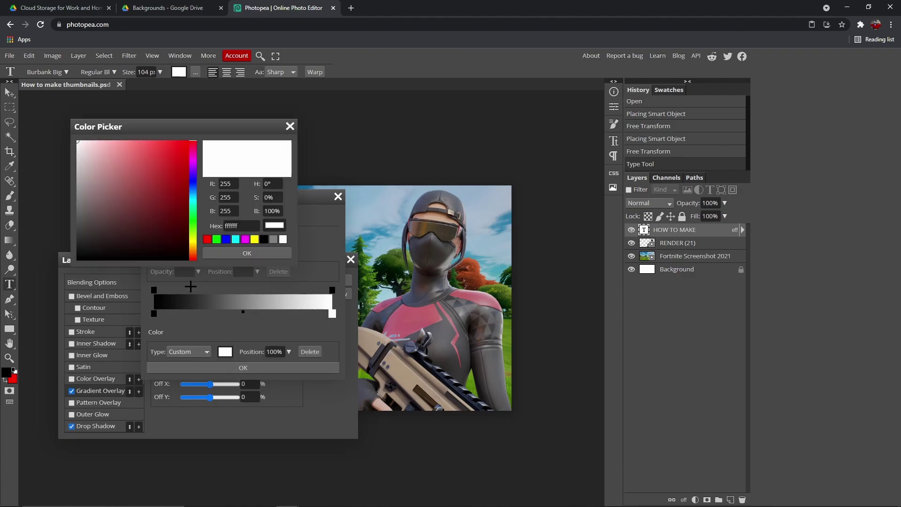
pyautogui.click(254, 239)
pyautogui.click(246, 253)
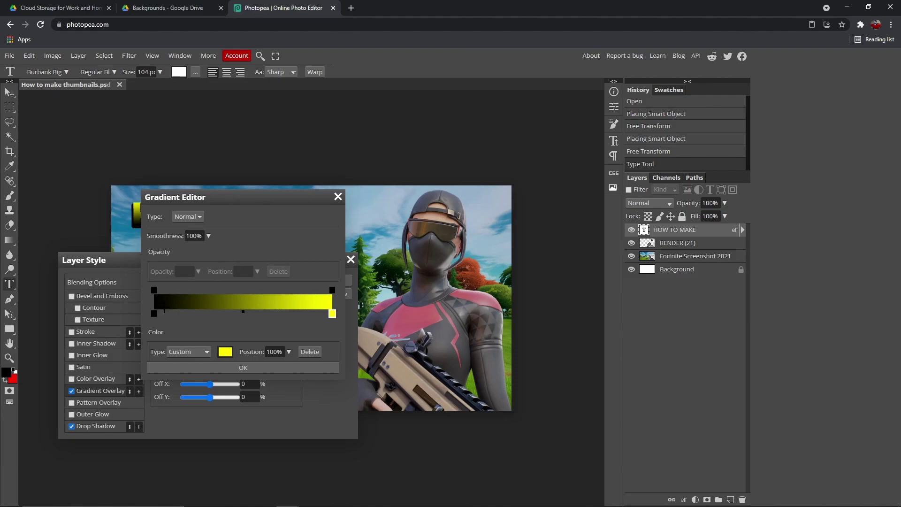
# - Set the gradient's start colour stop to orange (ff8500) and apply the gradient
pyautogui.click(154, 313)
pyautogui.click(225, 351)
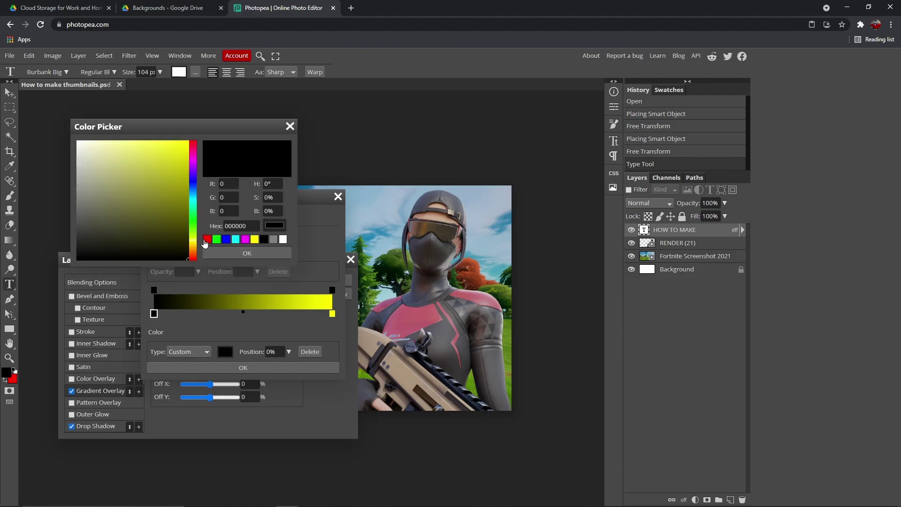
pyautogui.moveTo(192, 246); pyautogui.dragTo(191, 250)
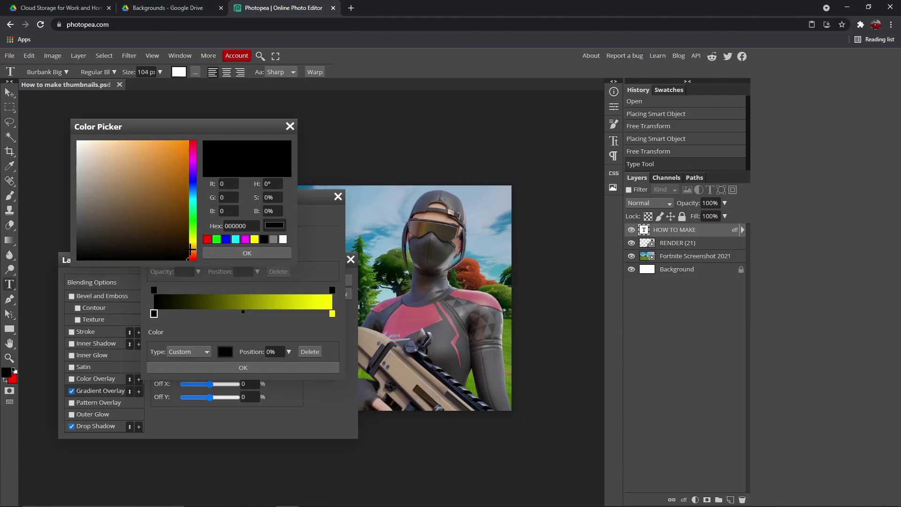
pyautogui.click(189, 140)
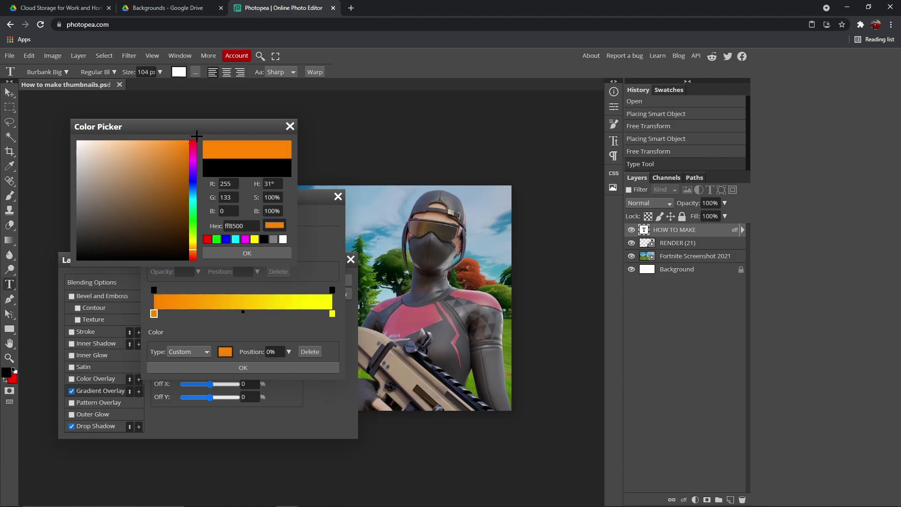
pyautogui.click(248, 254)
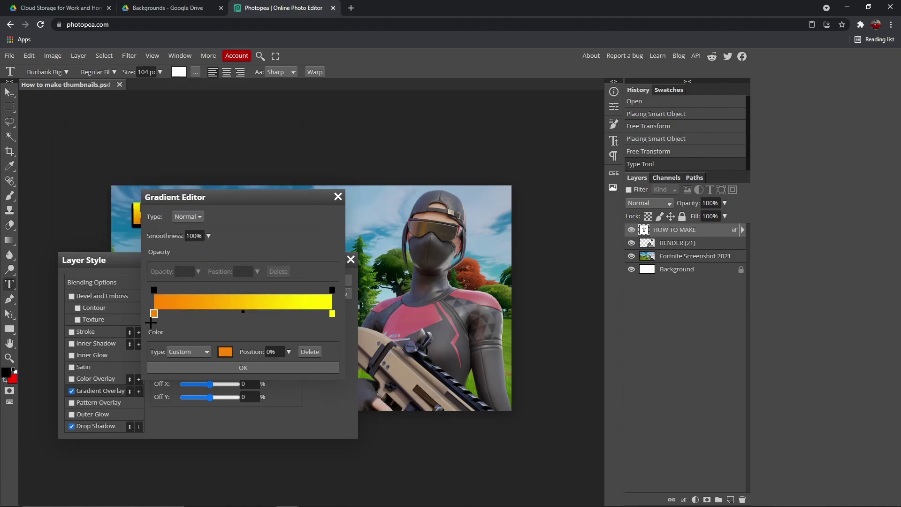
pyautogui.click(213, 367)
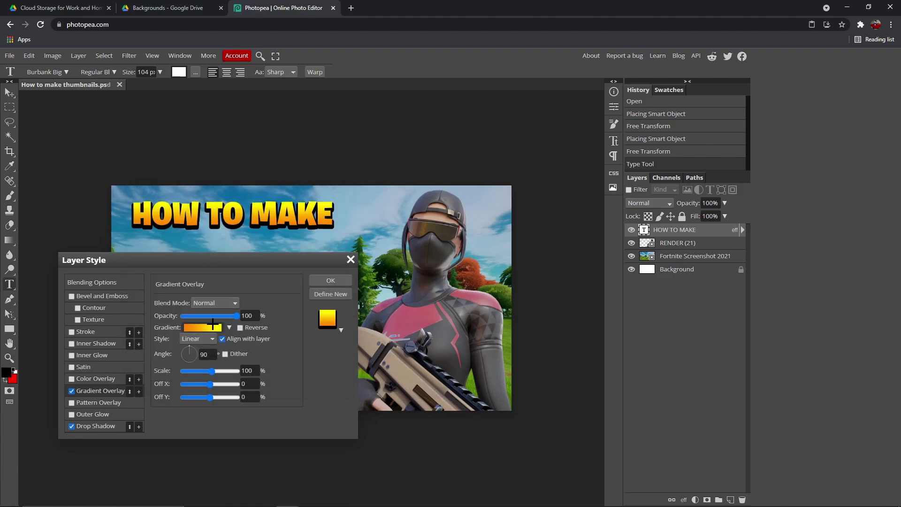
# - Reopen the text's gradient and shift its yellow colour stop to position 97%
pyautogui.click(193, 327)
pyautogui.moveTo(156, 313)
pyautogui.mouseDown()
pyautogui.moveTo(183, 314)
pyautogui.moveTo(154, 314)
pyautogui.mouseUp()
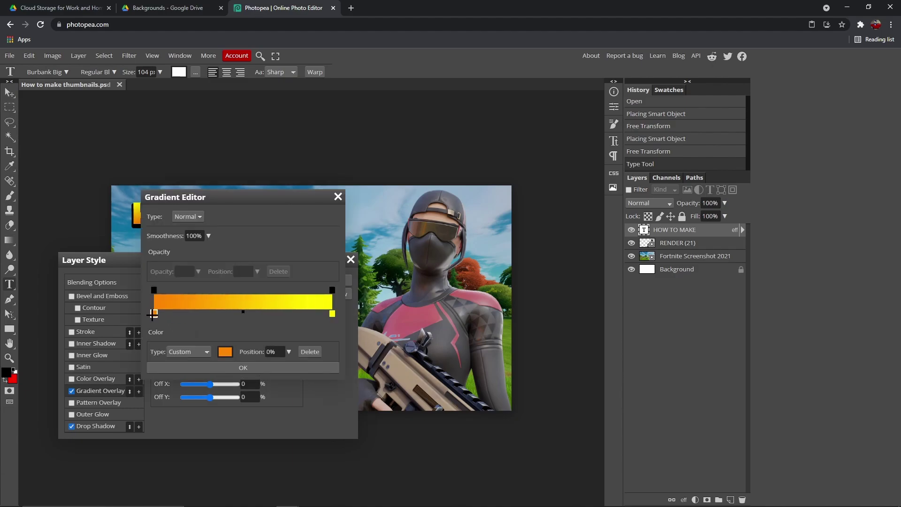
pyautogui.moveTo(212, 191); pyautogui.dragTo(231, 251)
pyautogui.moveTo(350, 374)
pyautogui.mouseDown()
pyautogui.moveTo(287, 373)
pyautogui.moveTo(369, 371)
pyautogui.moveTo(346, 371)
pyautogui.mouseUp()
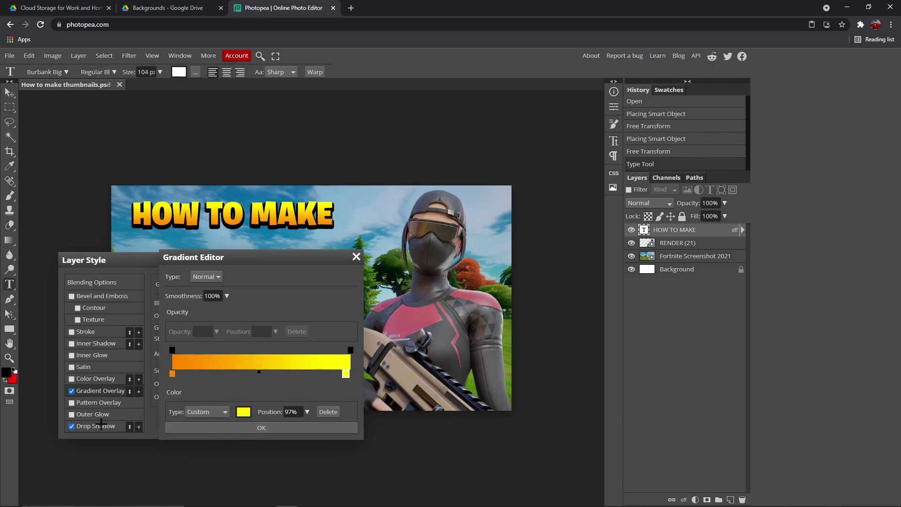
pyautogui.click(171, 428)
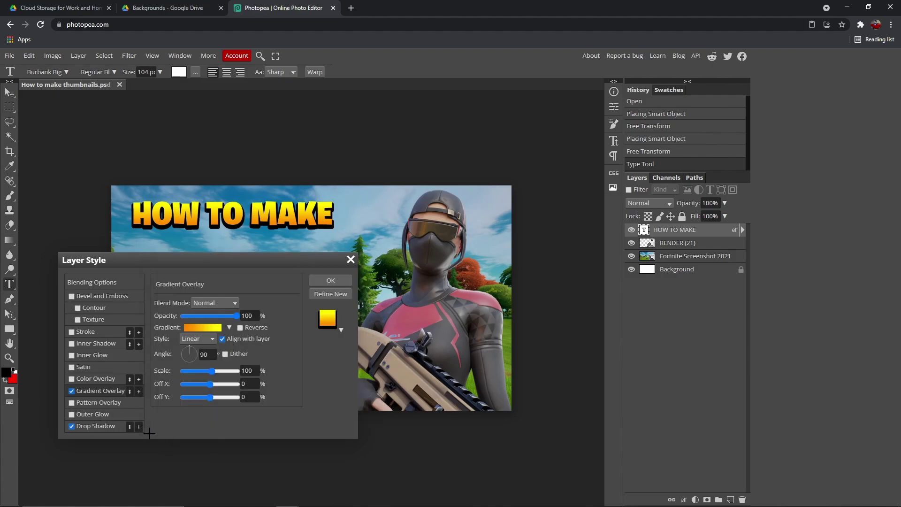
# - Set the drop shadow's size to 7 px and apply the layer style
pyautogui.click(108, 427)
pyautogui.doubleClick(244, 374)
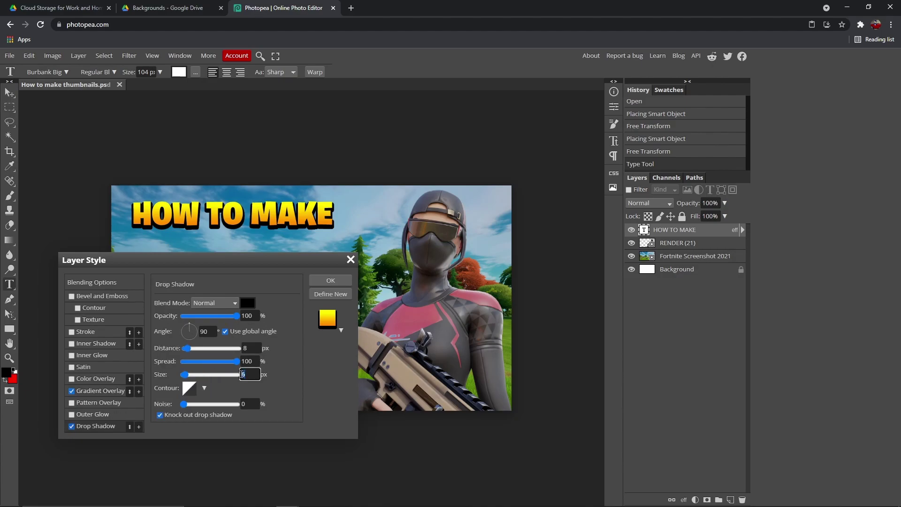
pyautogui.write('7')
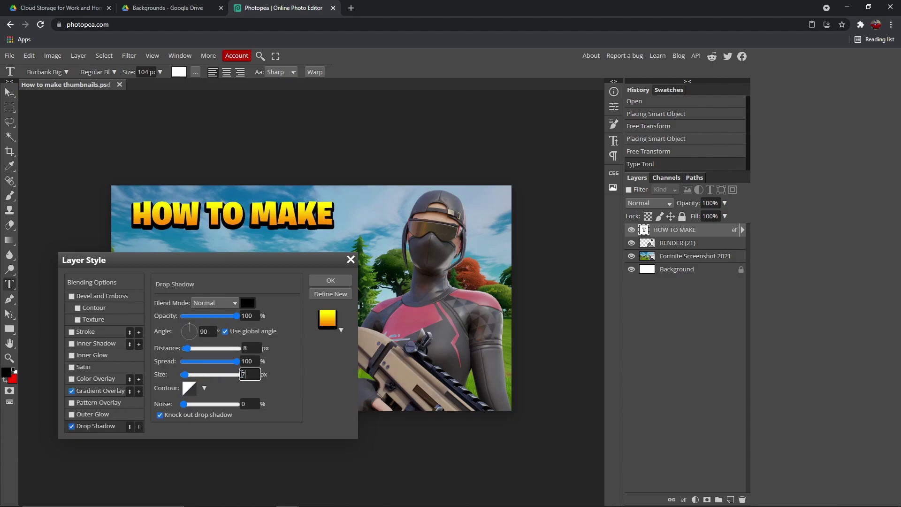
pyautogui.click(330, 280)
# - Move the "HOW TO MAKE" text slightly to the right and commit the text edit
pyautogui.click(207, 221)
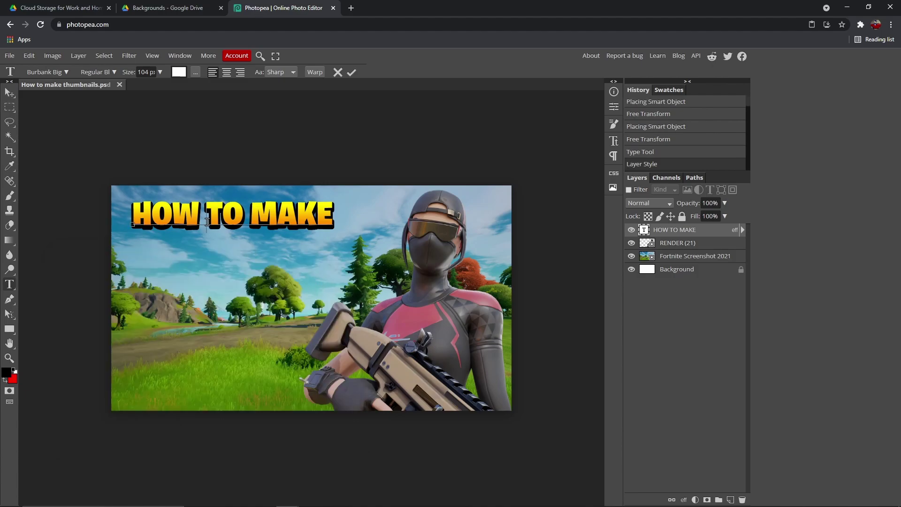
pyautogui.moveTo(242, 266); pyautogui.dragTo(244, 266)
pyautogui.click(352, 71)
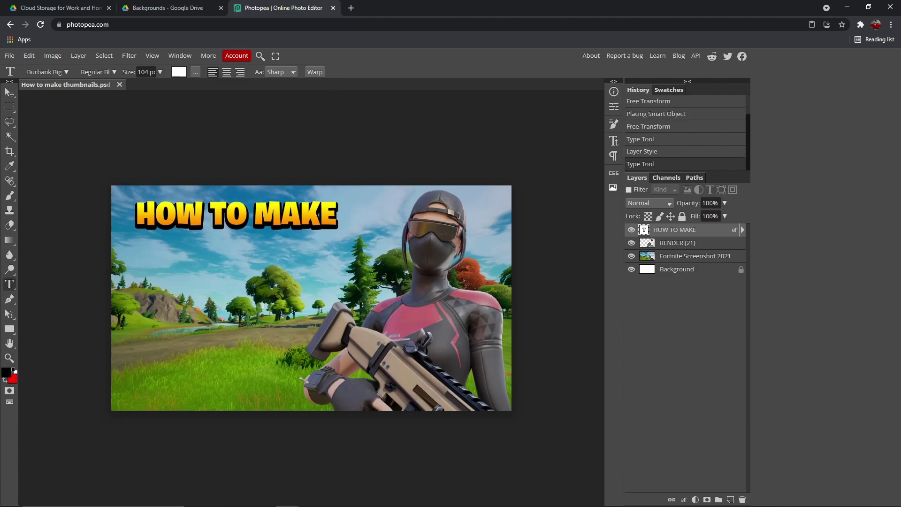
# - Add the text "THUMBNAILS" directly beneath "HOW TO MAKE" and shift it slightly left
pyautogui.click(152, 255)
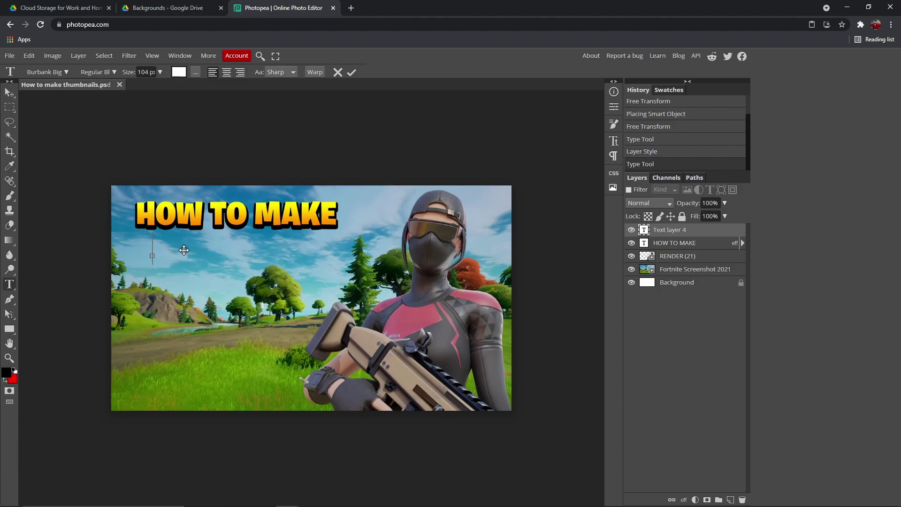
pyautogui.write('t')
pyautogui.press('BackSpace')
pyautogui.write('THUMBN')
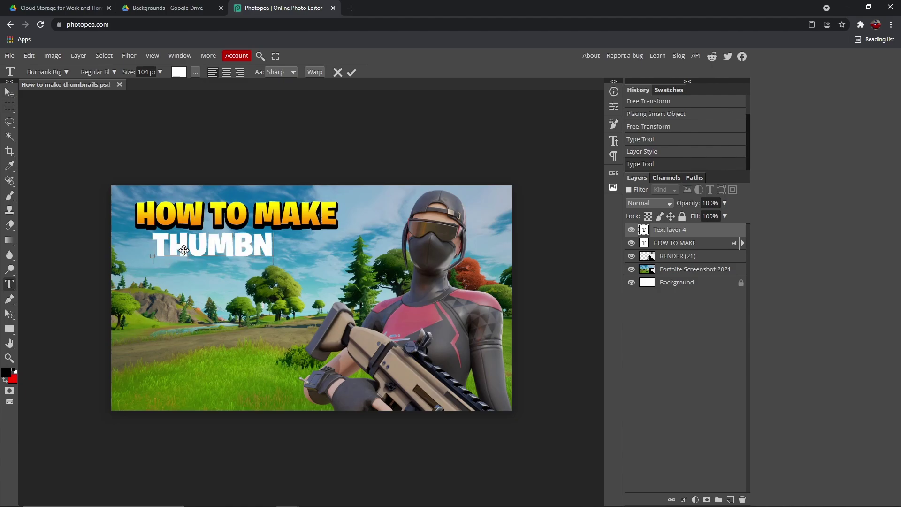
pyautogui.write('AILS')
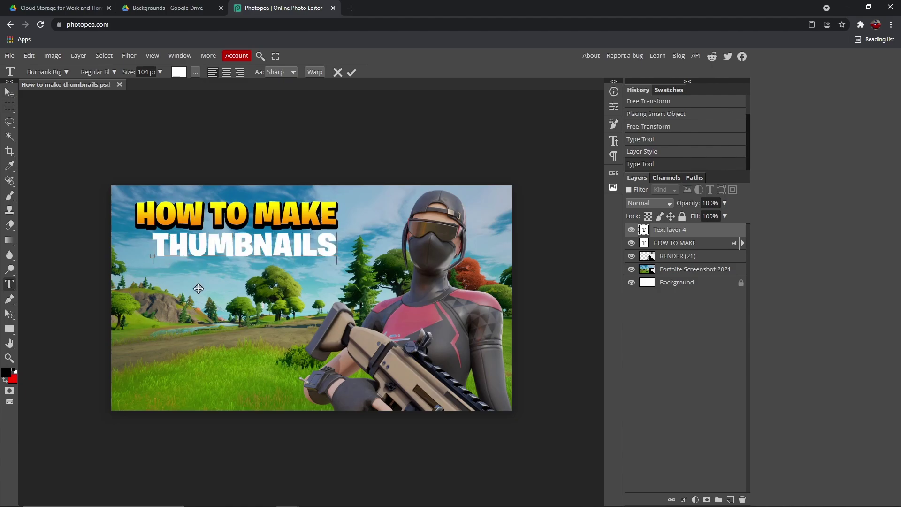
pyautogui.moveTo(198, 289); pyautogui.dragTo(189, 289)
# - Add a drop shadow to the "THUMBNAILS" text layer and reduce its spread to 41%
pyautogui.rightClick(653, 233)
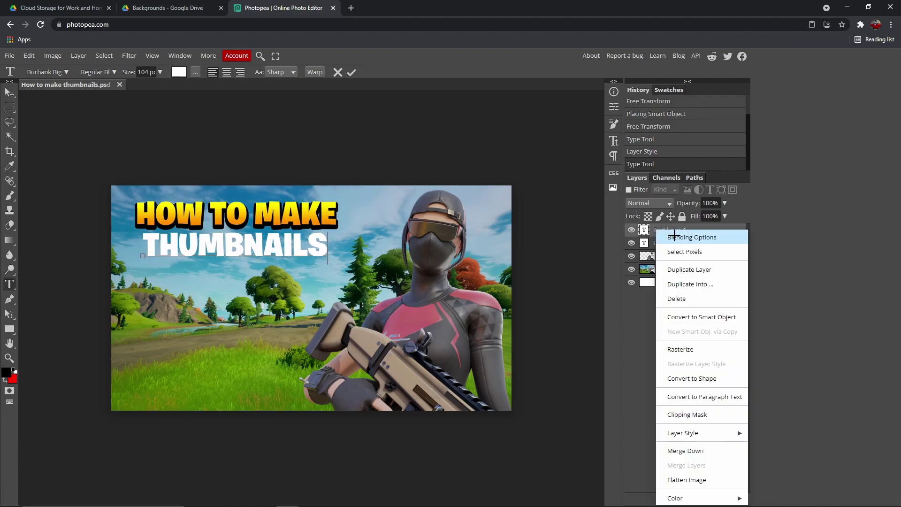
pyautogui.click(674, 236)
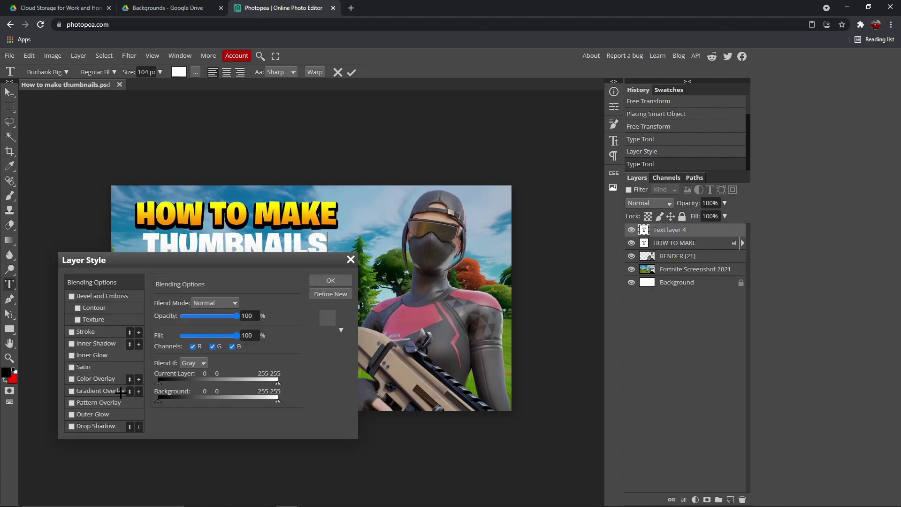
pyautogui.click(93, 425)
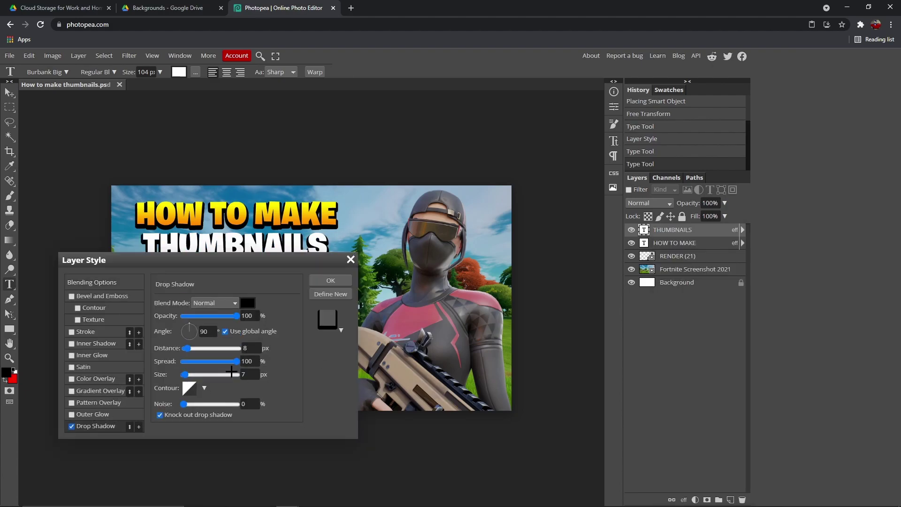
pyautogui.moveTo(234, 362); pyautogui.dragTo(227, 363)
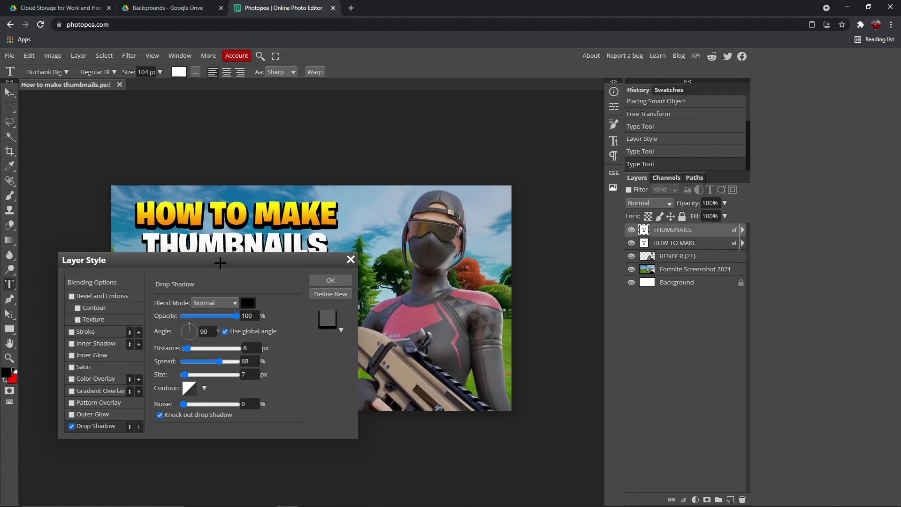
pyautogui.moveTo(217, 261); pyautogui.dragTo(210, 281)
pyautogui.moveTo(223, 381); pyautogui.dragTo(195, 386)
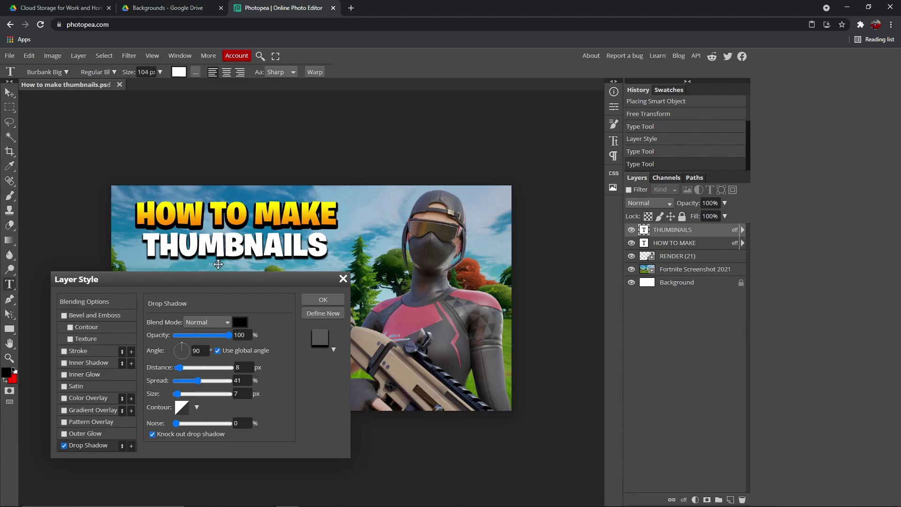
# - Set the "THUMBNAILS" drop shadow's size to 6 px and apply the layer style
pyautogui.click(235, 393)
pyautogui.write('6')
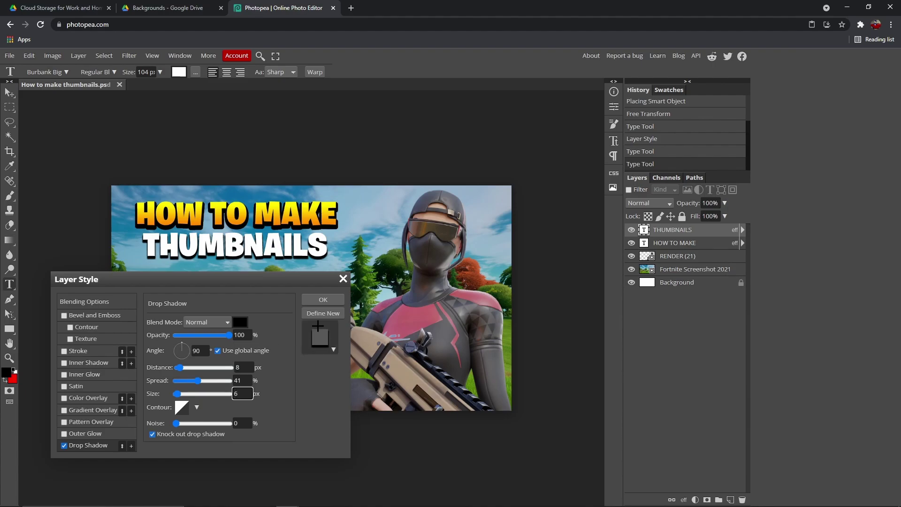
pyautogui.click(323, 299)
# - Move the "THUMBNAILS" text down to leave a gap below "HOW TO MAKE" and commit the edit
pyautogui.click(225, 249)
pyautogui.moveTo(224, 275); pyautogui.dragTo(224, 286)
pyautogui.click(351, 71)
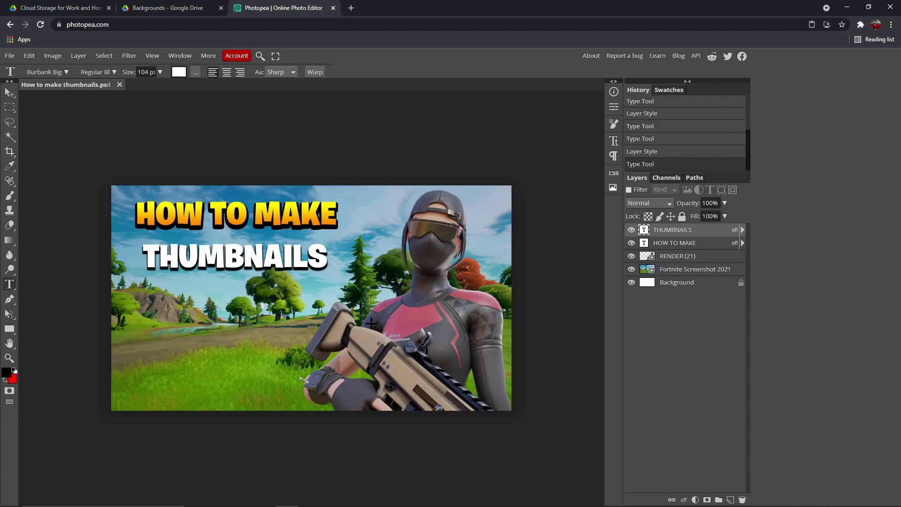
# - Draw a red rectangle over the "THUMBNAILS" text and place the text layer above the rectangle in the layer order
pyautogui.press('u')
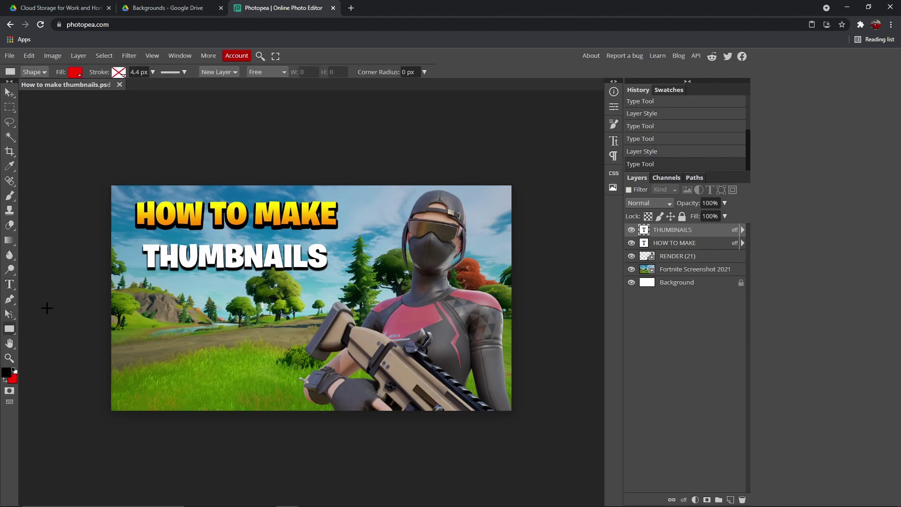
pyautogui.moveTo(137, 242)
pyautogui.mouseDown()
pyautogui.moveTo(136, 265)
pyautogui.moveTo(148, 267)
pyautogui.moveTo(329, 271)
pyautogui.mouseUp()
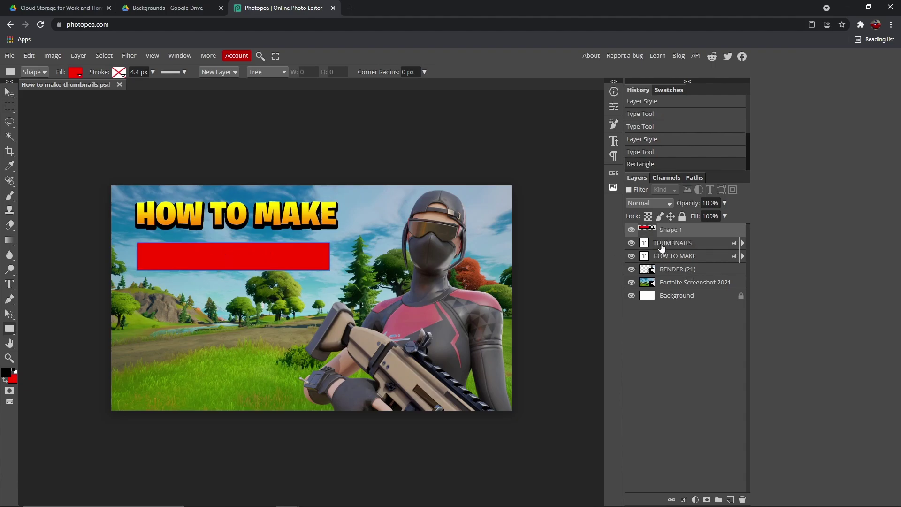
pyautogui.click(656, 249)
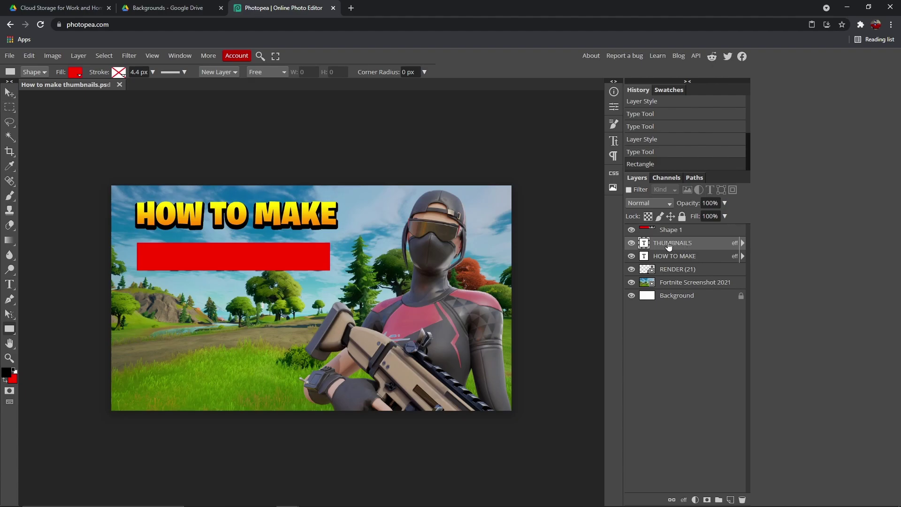
pyautogui.moveTo(671, 247); pyautogui.dragTo(671, 230)
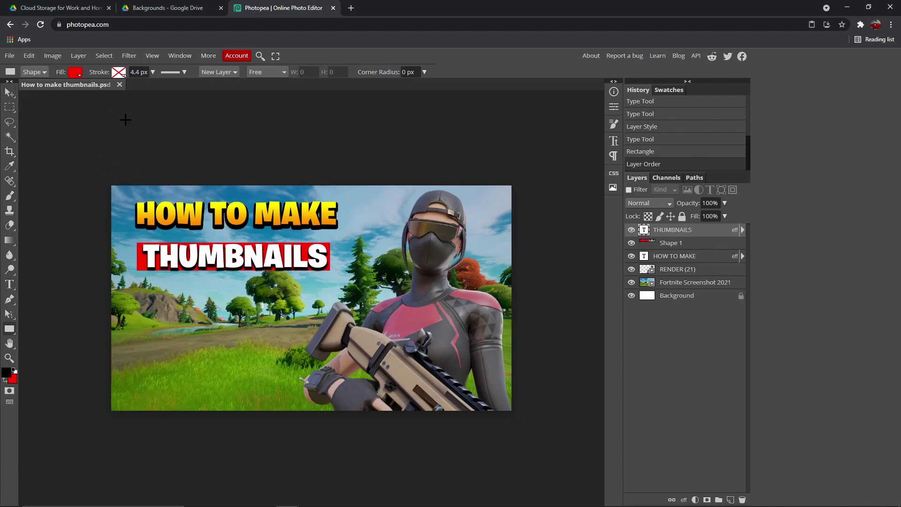
# - Move the "THUMBNAILS" text slightly left within the red rectangle
pyautogui.click(9, 92)
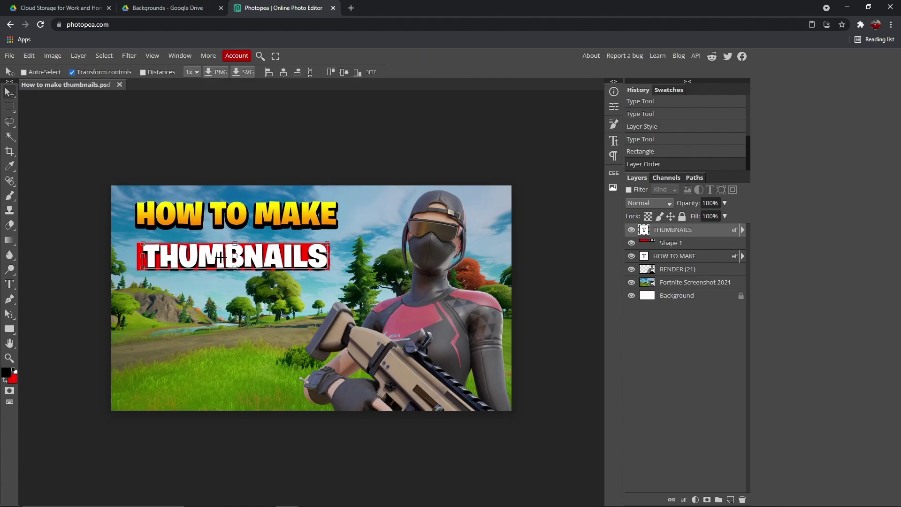
pyautogui.moveTo(218, 257); pyautogui.dragTo(216, 258)
pyautogui.click(662, 272)
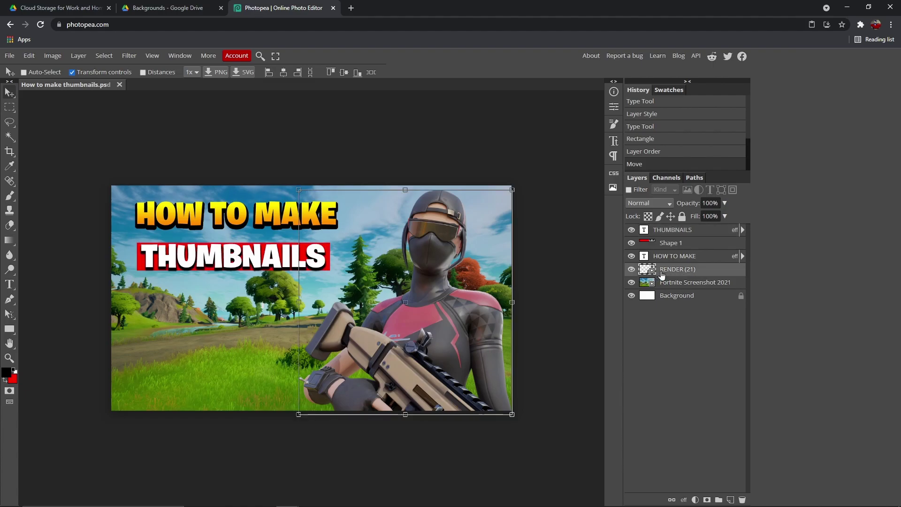
pyautogui.click(664, 230)
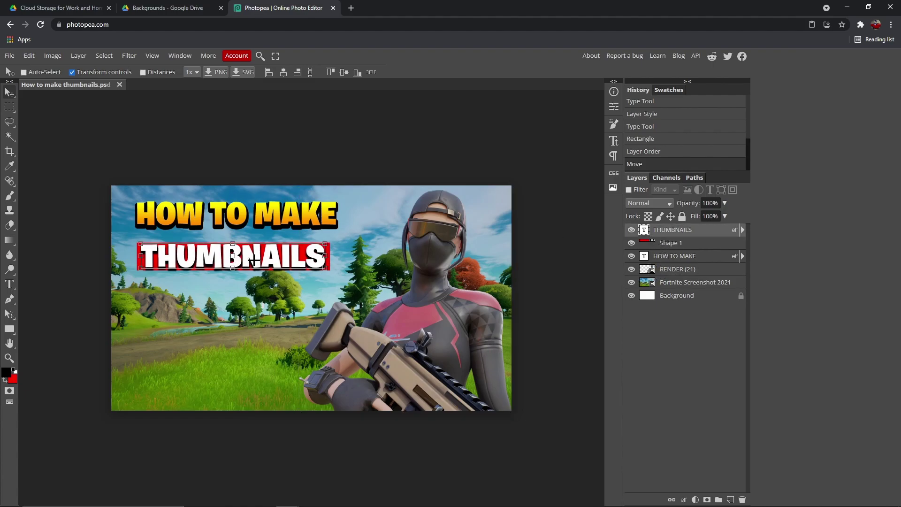
pyautogui.click(689, 286)
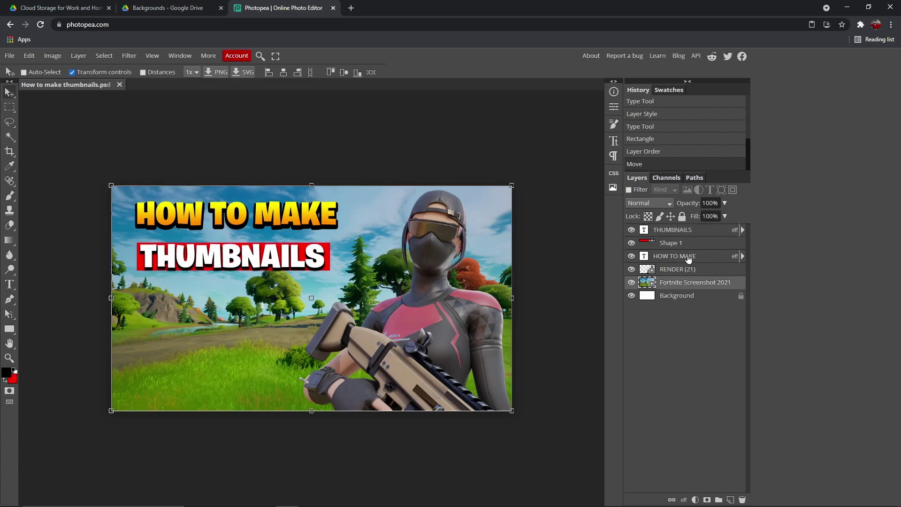
# - Set the "THUMBNAILS" text's drop shadow to 37% spread and 4 px size and apply the layer style
pyautogui.click(672, 233)
pyautogui.rightClick(659, 229)
pyautogui.click(666, 235)
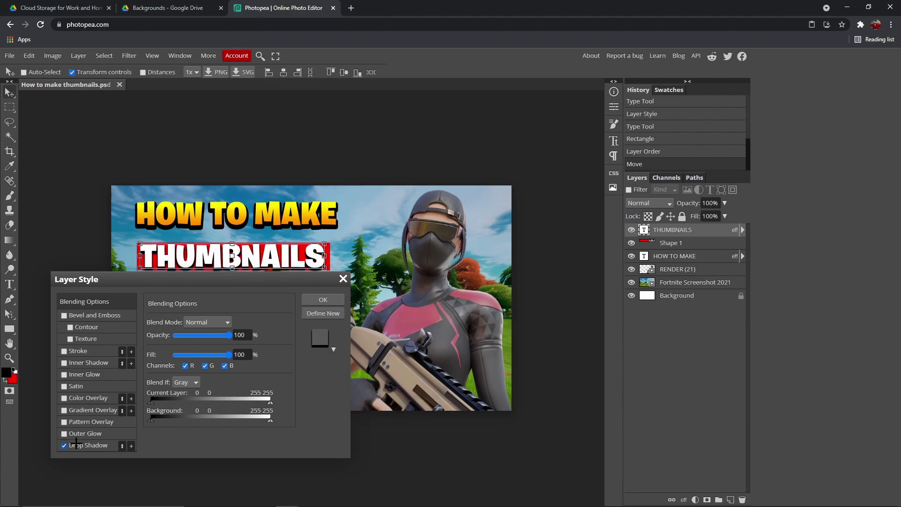
pyautogui.click(85, 445)
pyautogui.click(240, 380)
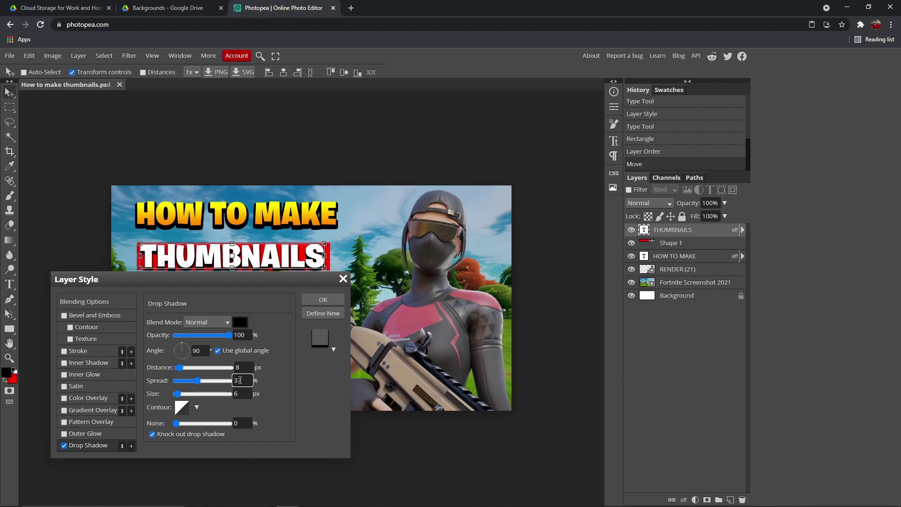
pyautogui.click(237, 392)
pyautogui.click(315, 299)
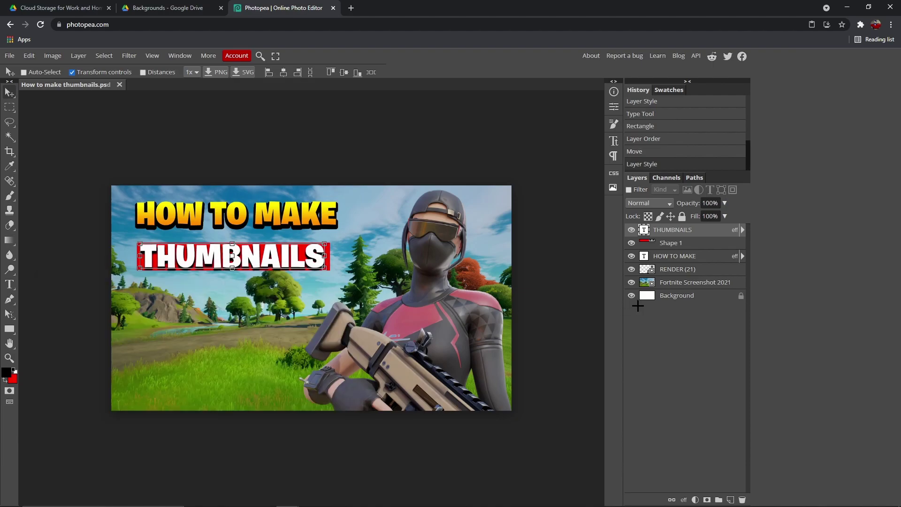
# - Set the "THUMBNAILS" drop shadow's size to 0 px, apply the layer style and deselect the text layer
pyautogui.click(650, 302)
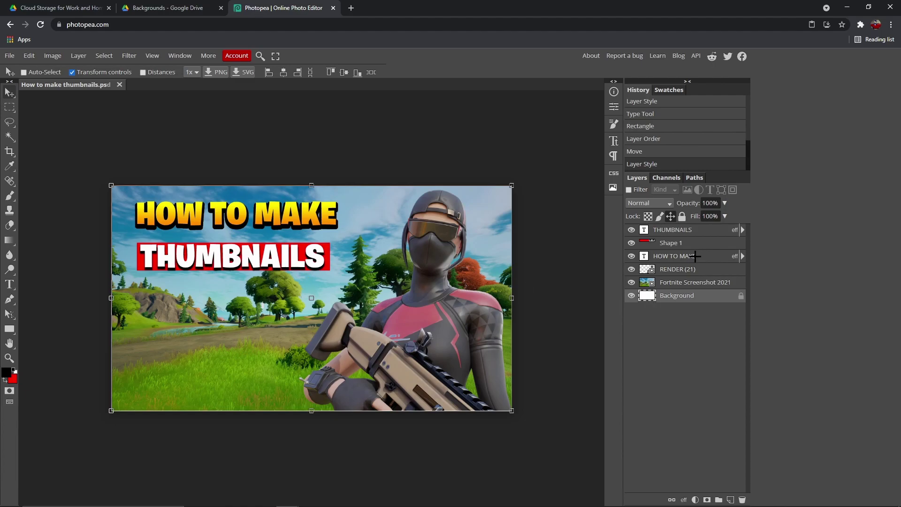
pyautogui.rightClick(671, 231)
pyautogui.click(622, 238)
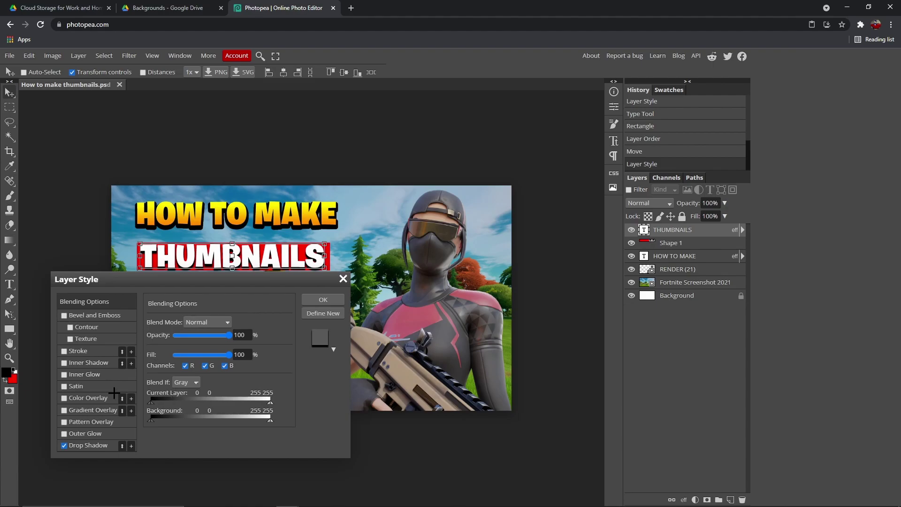
pyautogui.click(90, 446)
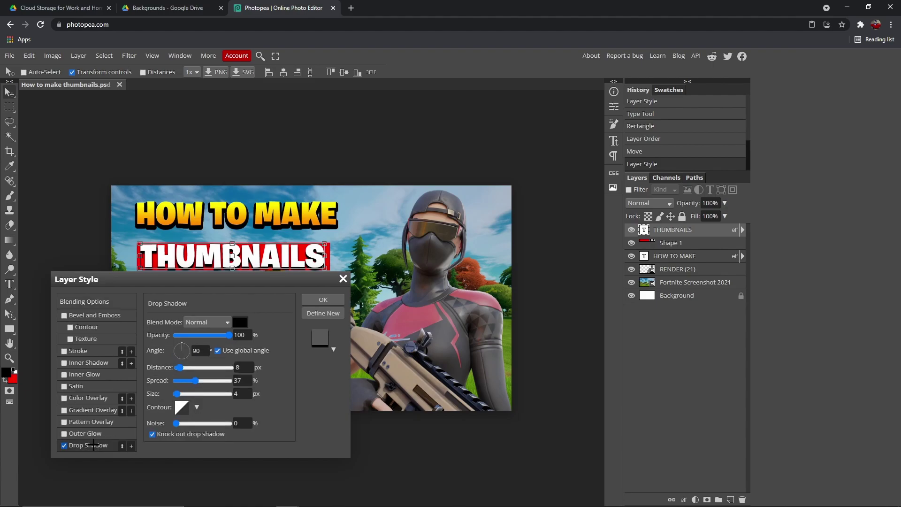
pyautogui.click(230, 393)
pyautogui.write('0')
pyautogui.click(322, 299)
pyautogui.click(671, 297)
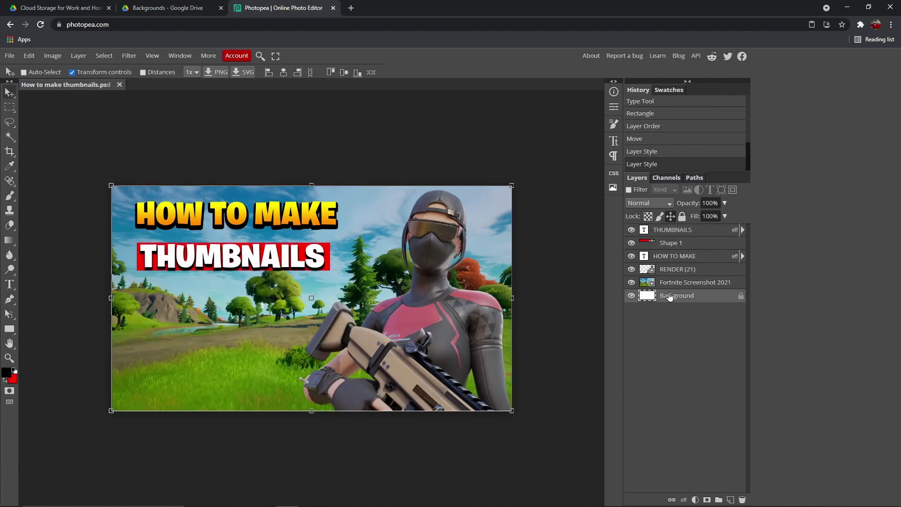
# - Draw a red custom-shape triangle pointing right at the right end of the red rectangle, about as tall as the rectangle
pyautogui.click(668, 231)
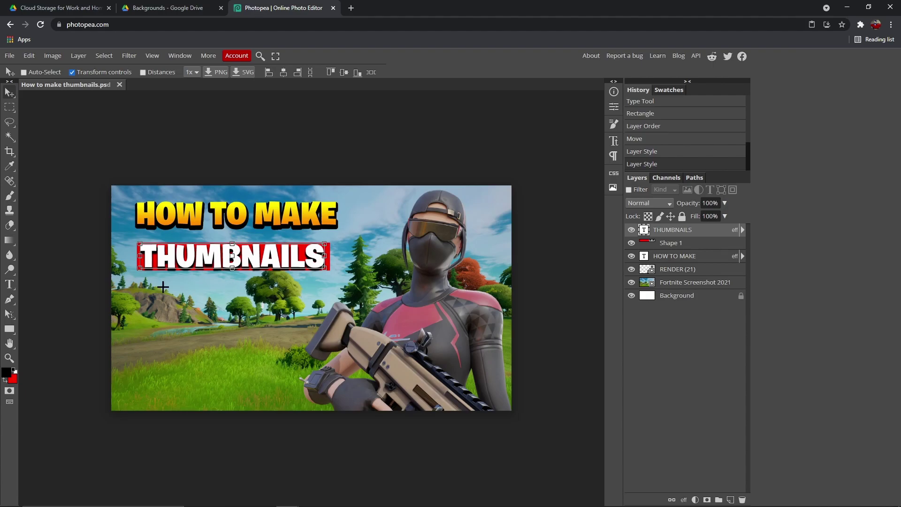
pyautogui.click(10, 329)
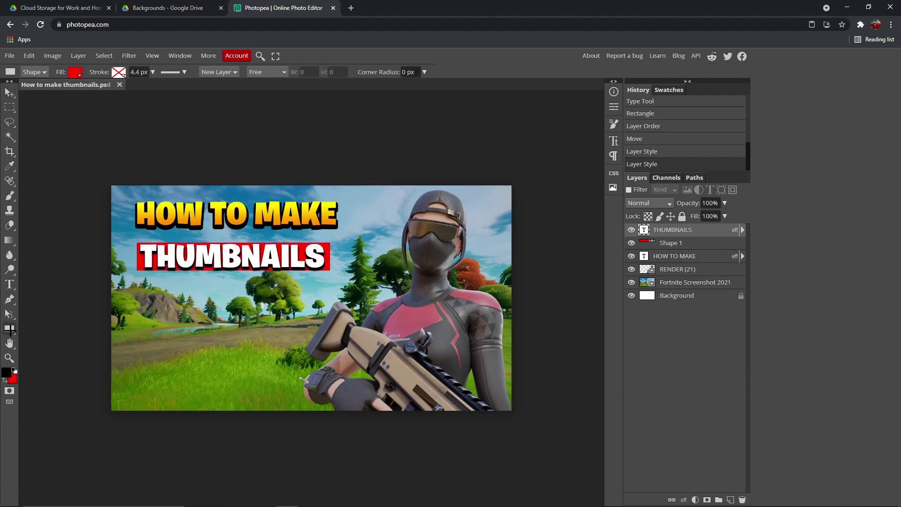
pyautogui.rightClick(10, 328)
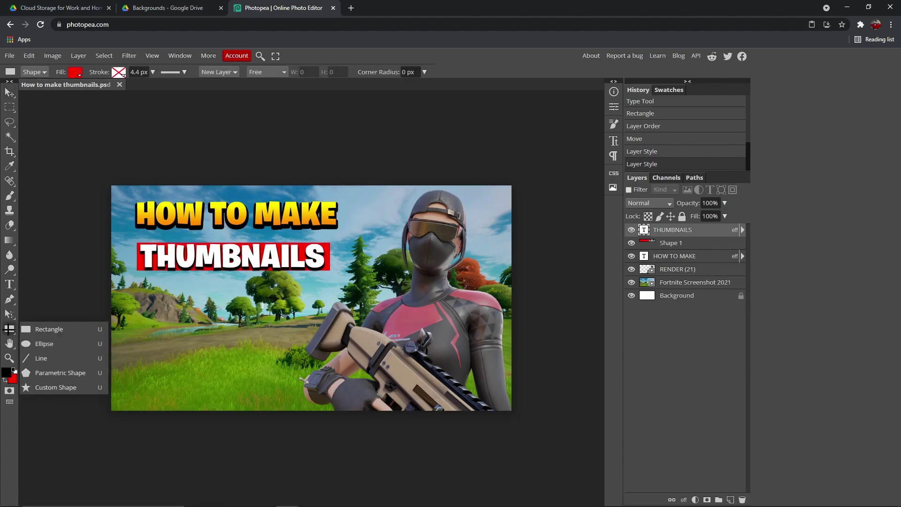
pyautogui.click(49, 387)
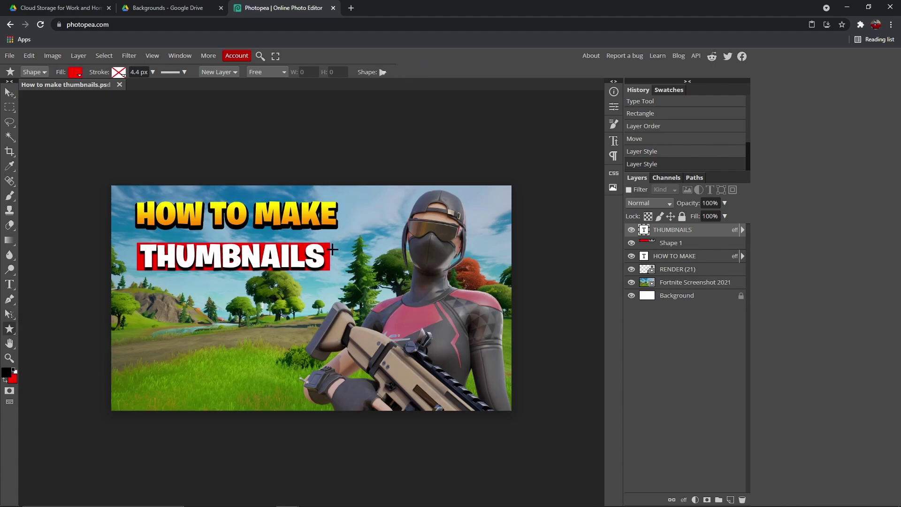
pyautogui.moveTo(329, 240); pyautogui.dragTo(350, 275)
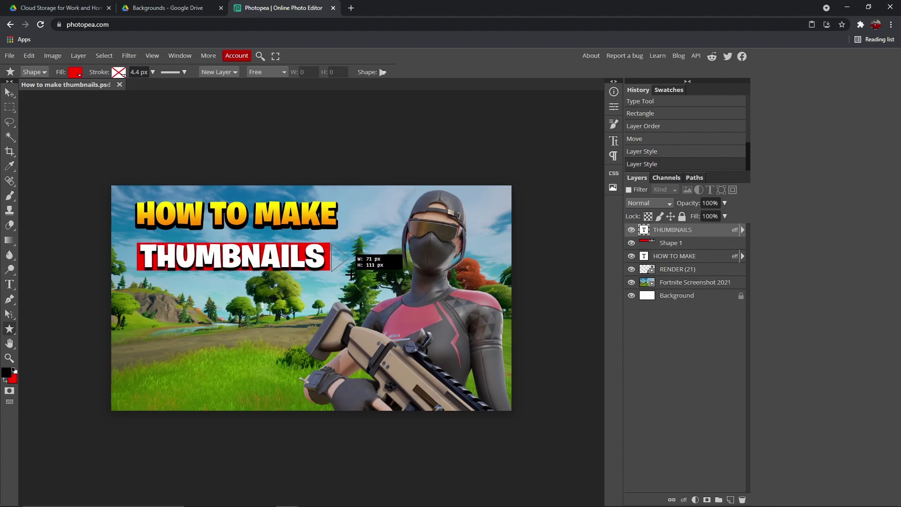
pyautogui.moveTo(351, 275); pyautogui.dragTo(350, 275)
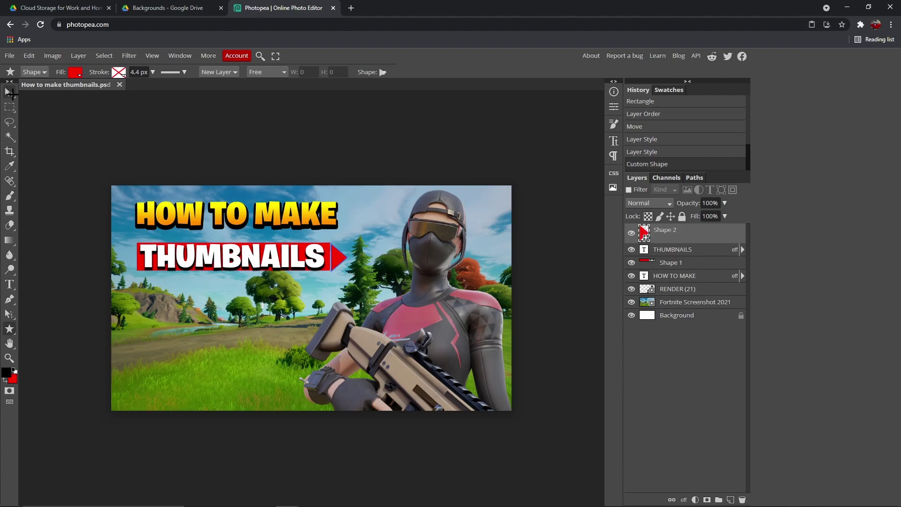
# - Move the red triangle slightly left so it meets the right end of the red rectangle
pyautogui.click(9, 92)
pyautogui.moveTo(337, 253); pyautogui.dragTo(334, 255)
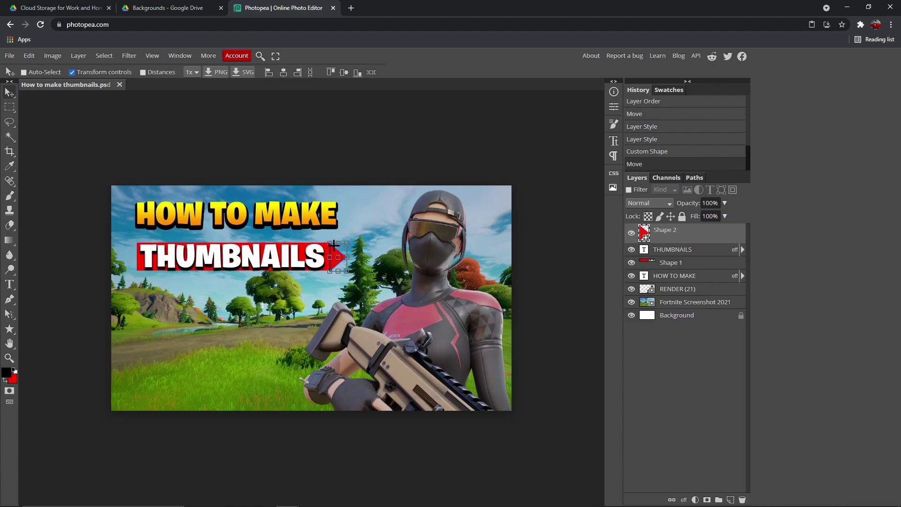
pyautogui.click(679, 264)
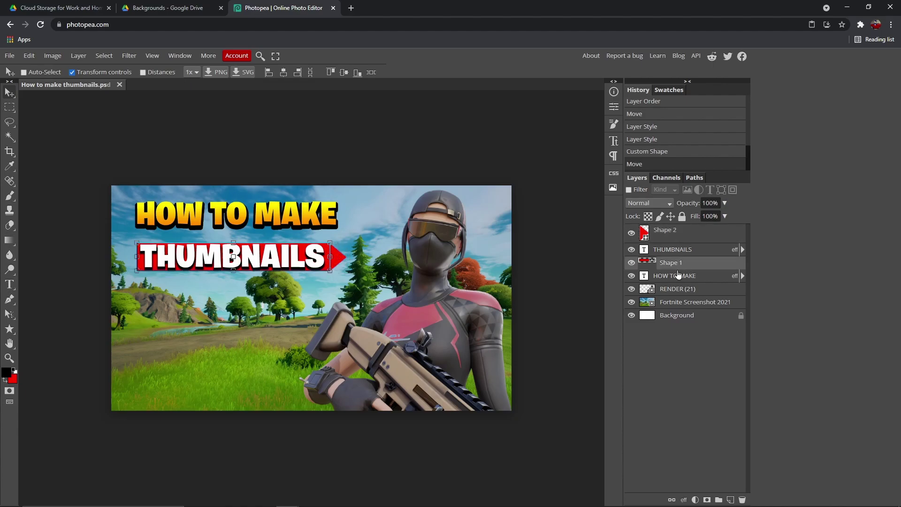
pyautogui.click(679, 300)
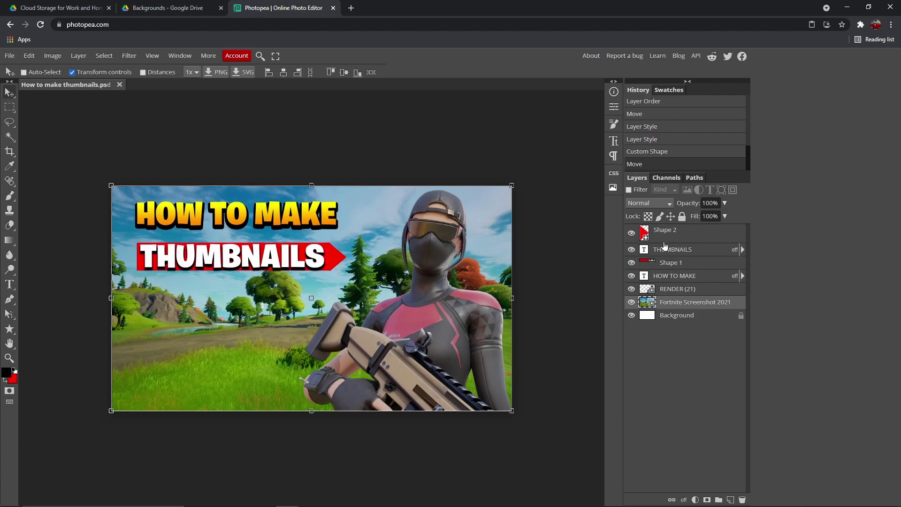
# - Scale the red triangle's height to about 99% and nudge it to line up with the red rectangle
pyautogui.click(646, 232)
pyautogui.moveTo(337, 271); pyautogui.dragTo(338, 270)
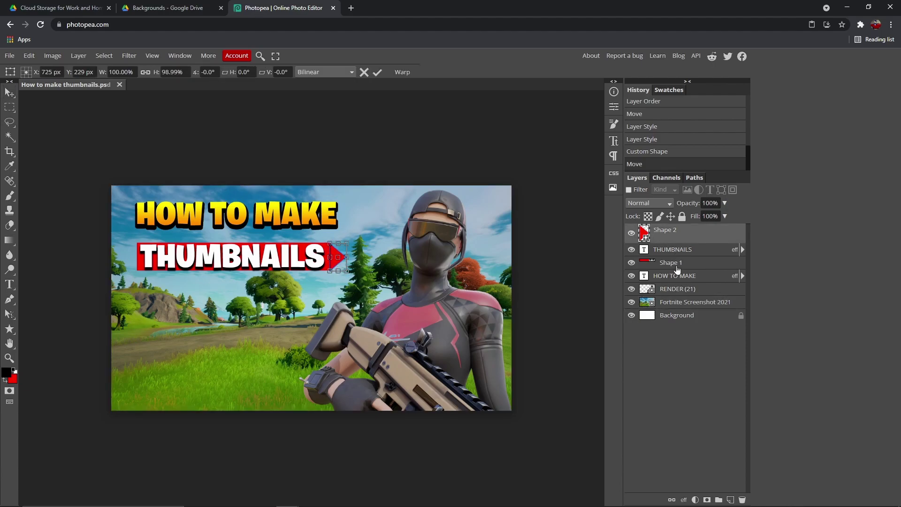
pyautogui.click(676, 277)
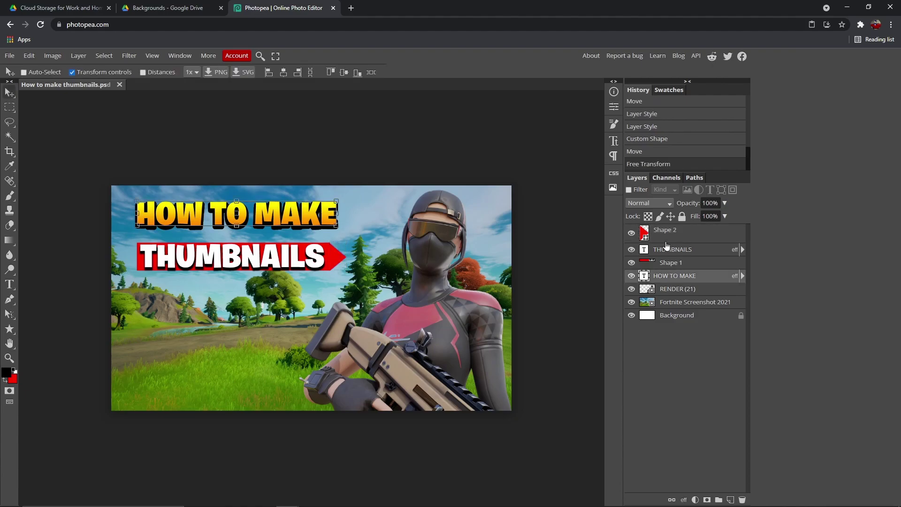
pyautogui.click(643, 232)
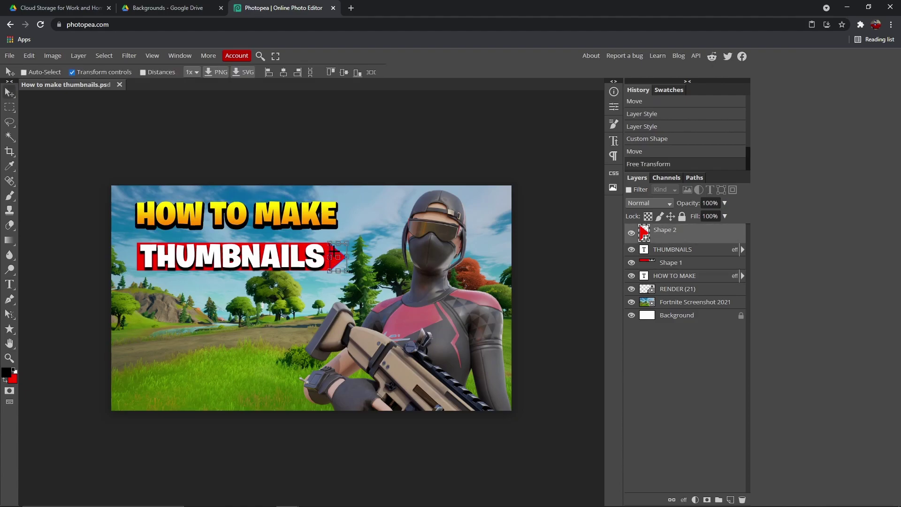
pyautogui.click(687, 316)
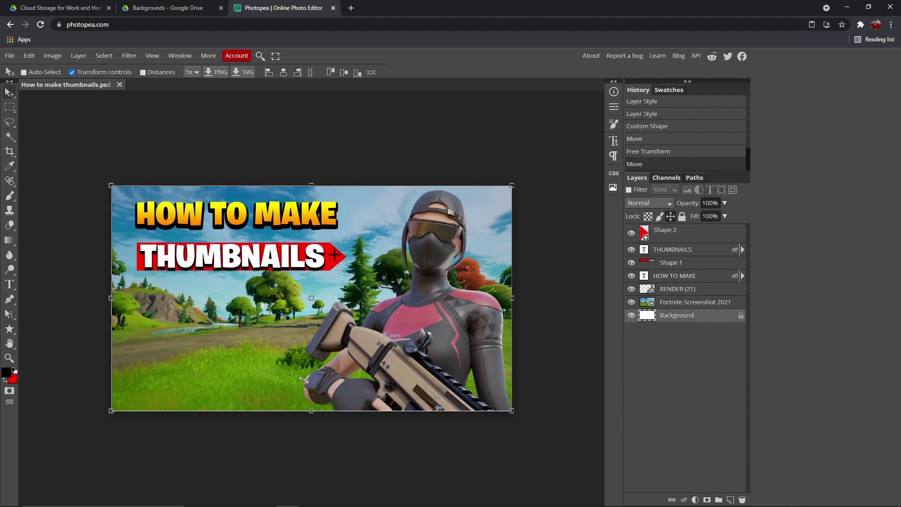
# - Order the layers as "THUMBNAILS" text, rectangle, triangle, and merge the rectangle down into the triangle layer
pyautogui.moveTo(669, 249); pyautogui.dragTo(669, 233)
pyautogui.click(669, 247)
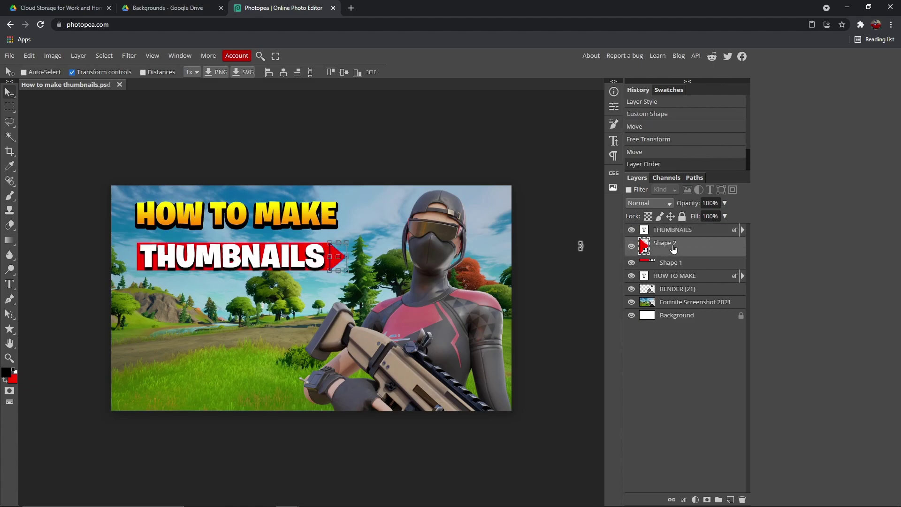
pyautogui.click(677, 266)
pyautogui.click(676, 249)
pyautogui.rightClick(674, 247)
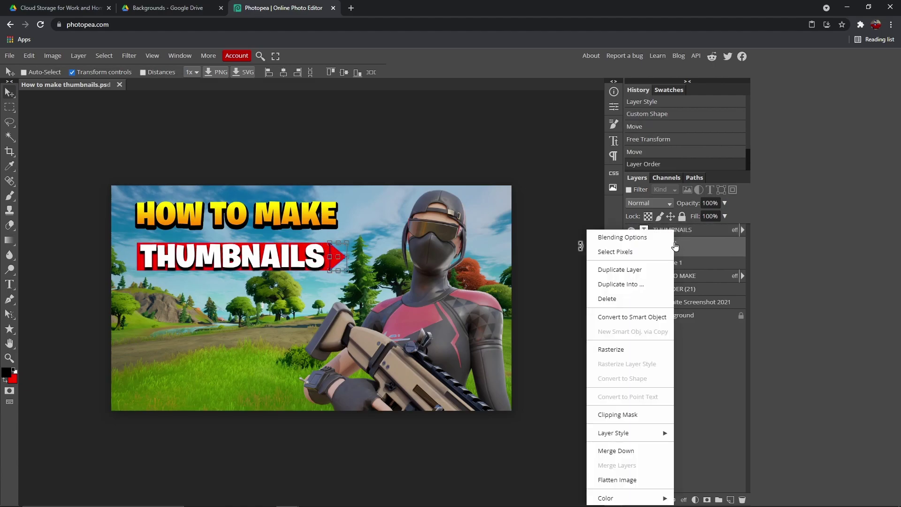
pyautogui.click(695, 265)
pyautogui.moveTo(671, 259); pyautogui.dragTo(672, 248)
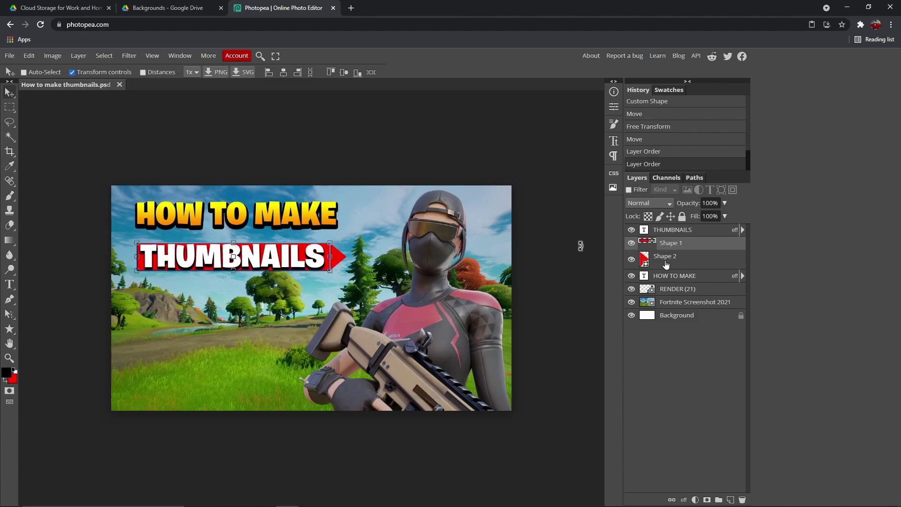
pyautogui.rightClick(669, 247)
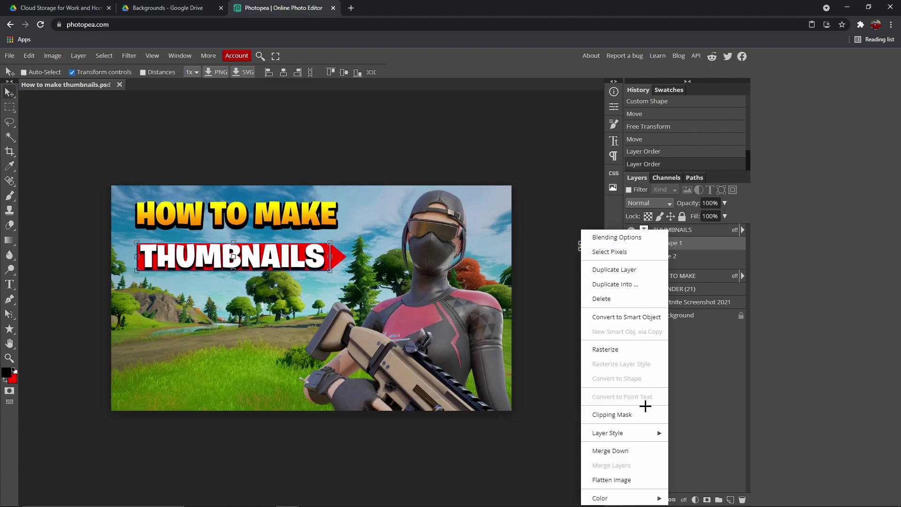
pyautogui.click(615, 450)
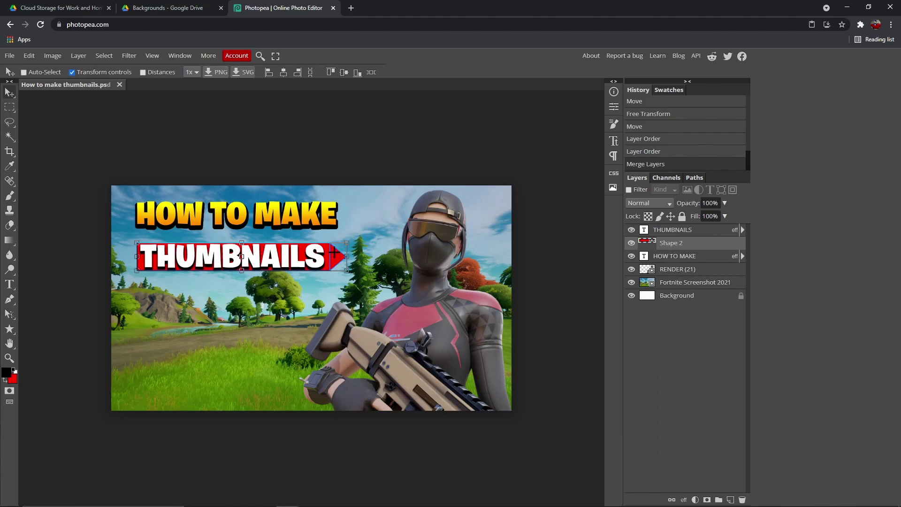
# - Add an 8 px white stroke to the merged red arrow shape
pyautogui.rightClick(672, 244)
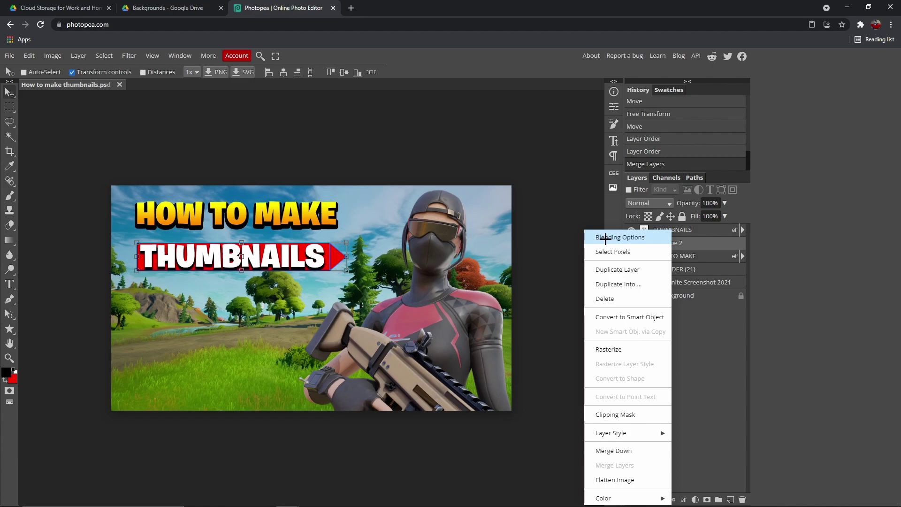
pyautogui.click(605, 239)
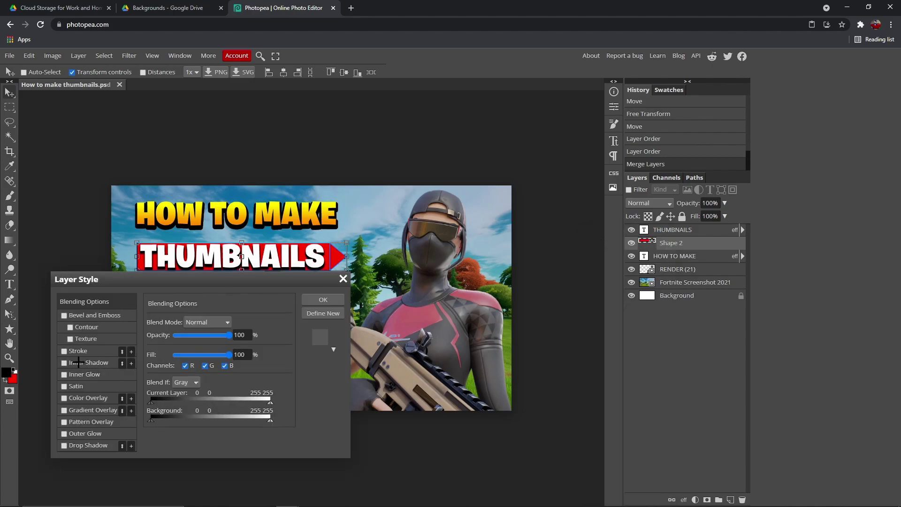
pyautogui.click(63, 350)
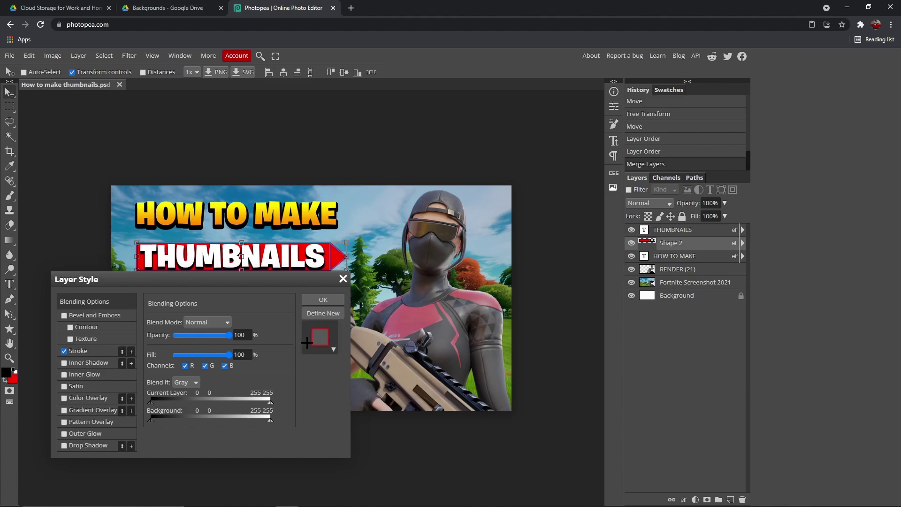
pyautogui.click(94, 350)
pyautogui.click(240, 325)
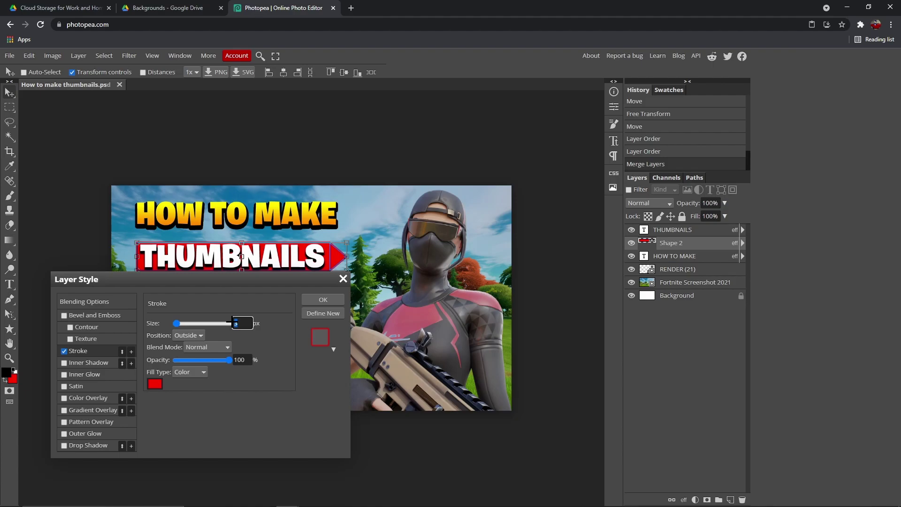
pyautogui.write('8')
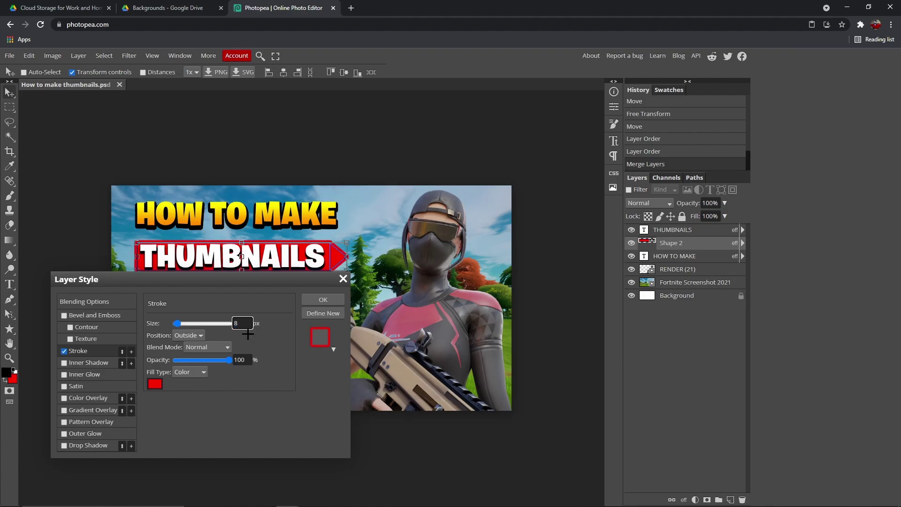
pyautogui.click(155, 385)
pyautogui.click(283, 240)
pyautogui.click(268, 253)
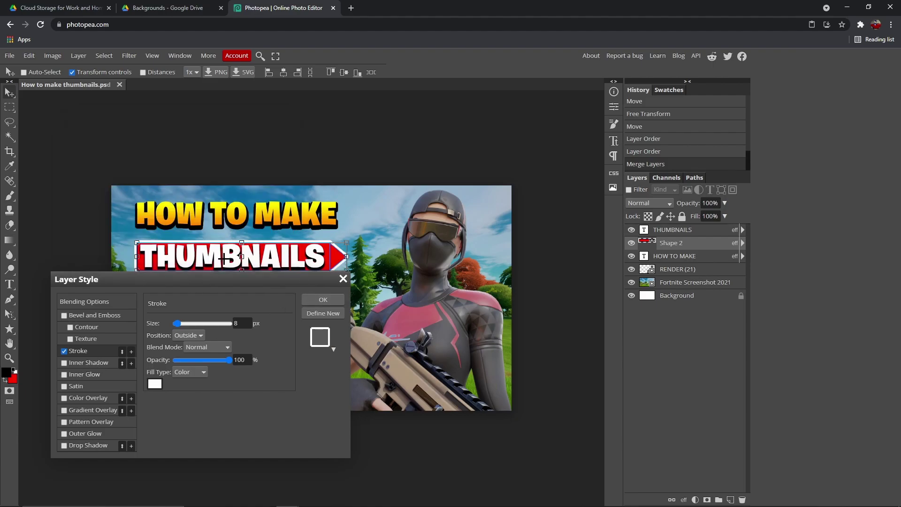
# - Add a white outer glow to the red arrow with Normal blend mode, 100% opacity, 12% spread and 17 px size
pyautogui.click(81, 434)
pyautogui.moveTo(218, 335); pyautogui.dragTo(245, 335)
pyautogui.click(207, 321)
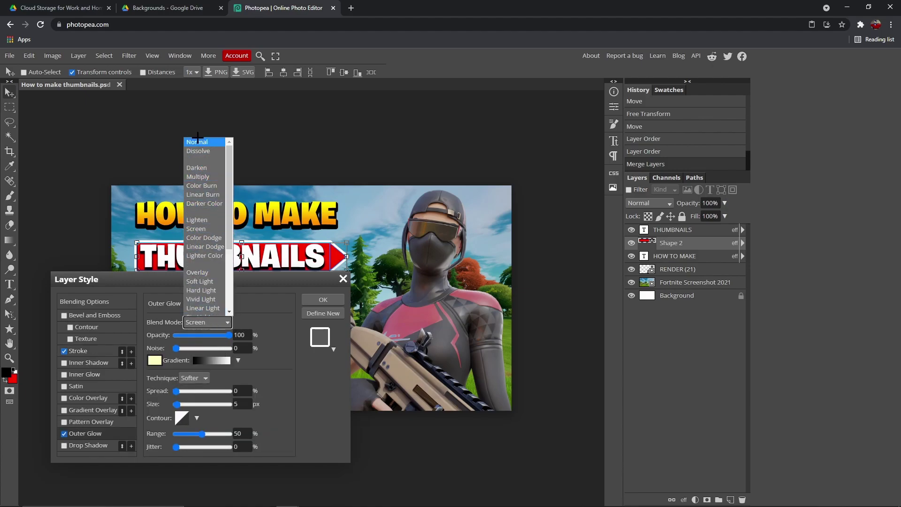
pyautogui.click(195, 145)
pyautogui.click(154, 363)
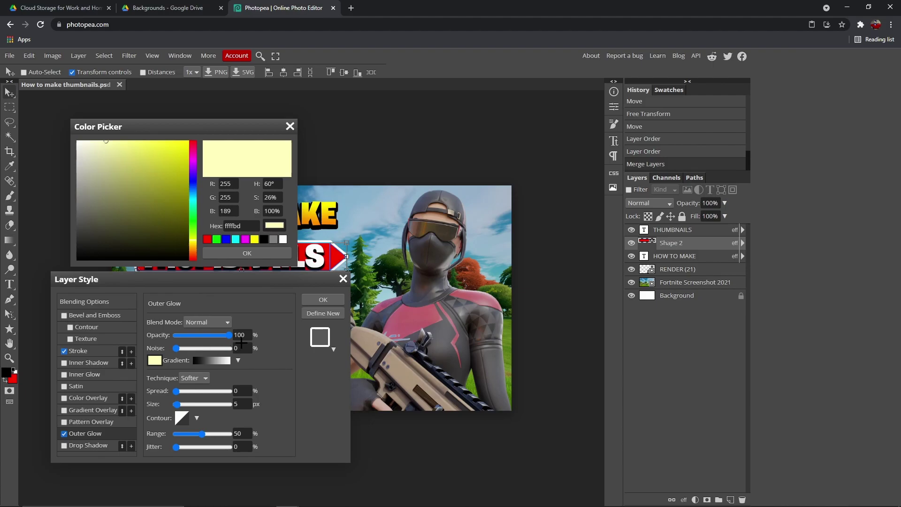
pyautogui.click(283, 239)
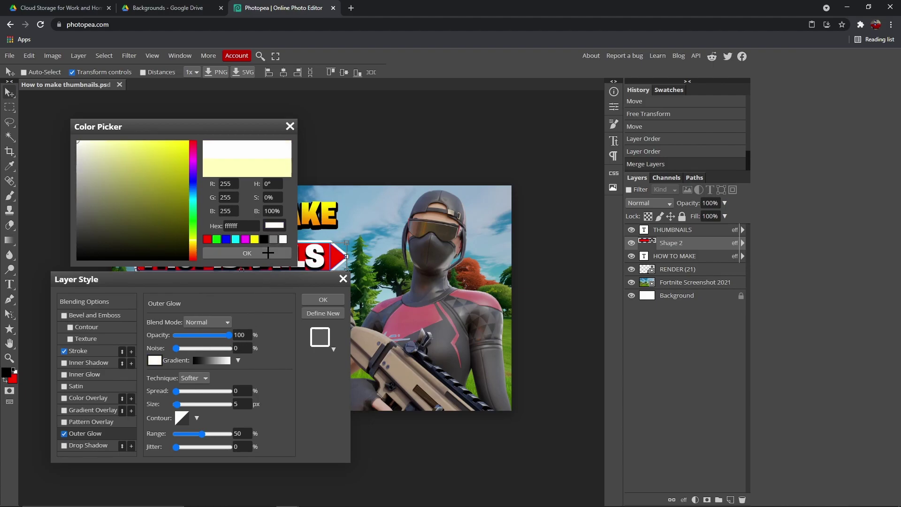
pyautogui.click(268, 253)
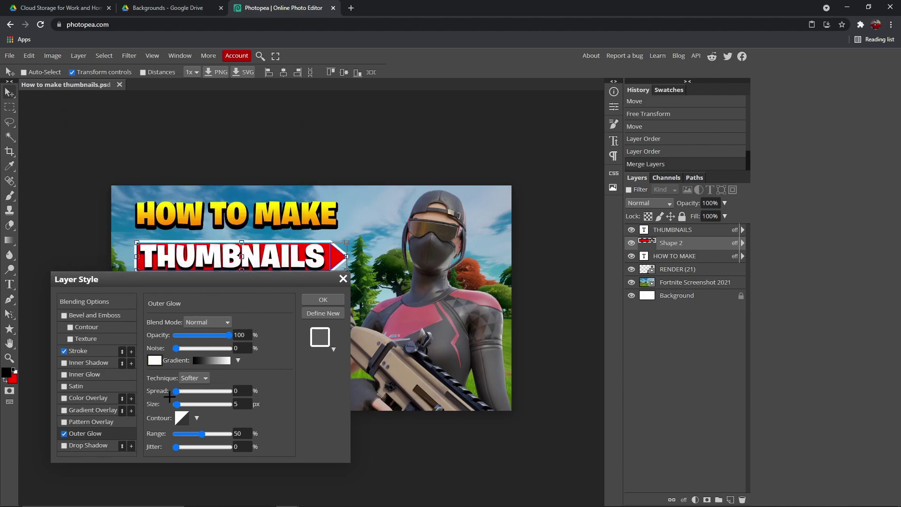
pyautogui.moveTo(176, 391); pyautogui.dragTo(181, 404)
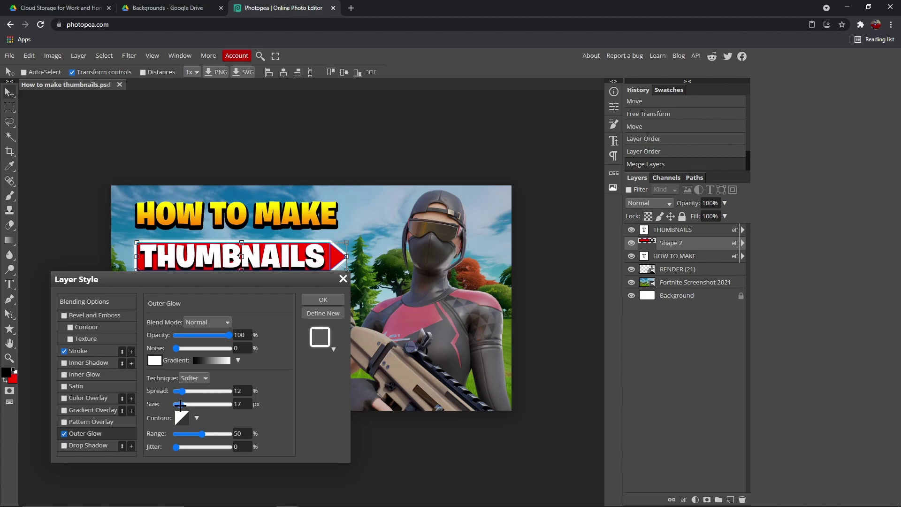
pyautogui.click(323, 299)
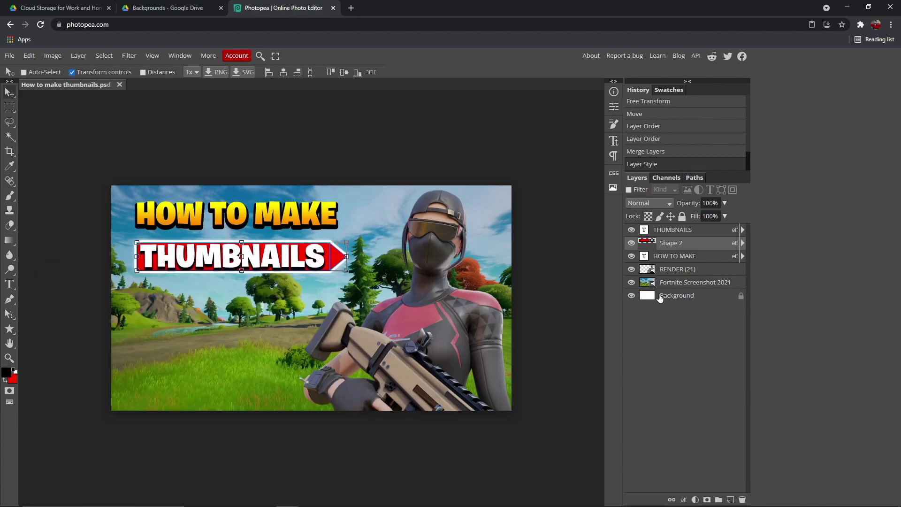
# - Merge the "THUMBNAILS" text layer down into the red arrow layer
pyautogui.click(675, 295)
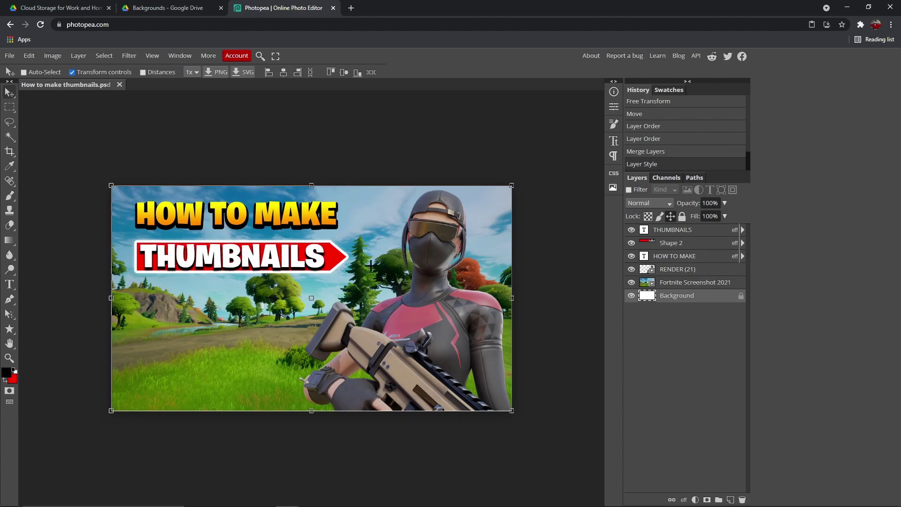
pyautogui.click(664, 231)
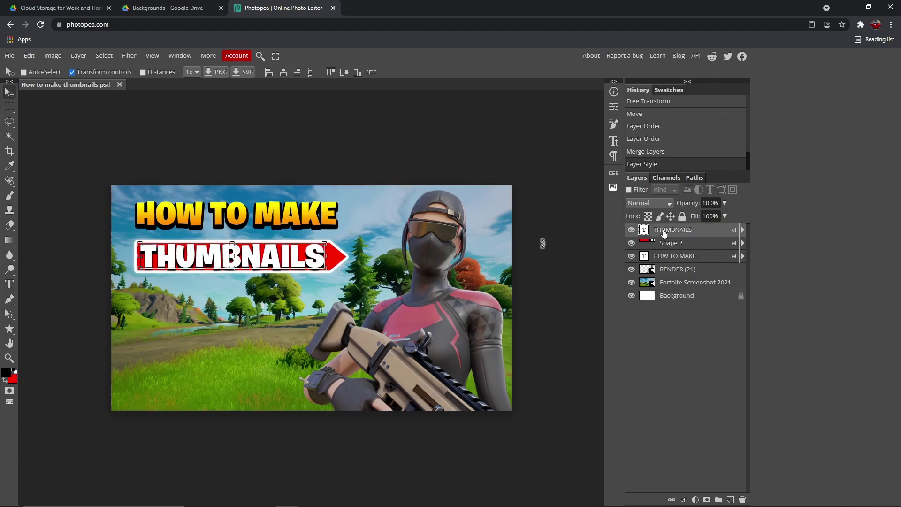
pyautogui.rightClick(665, 232)
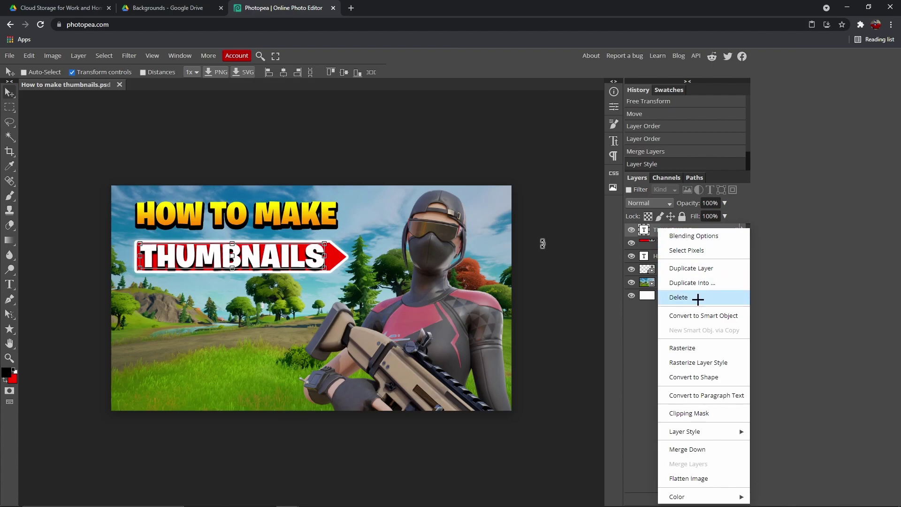
pyautogui.click(702, 446)
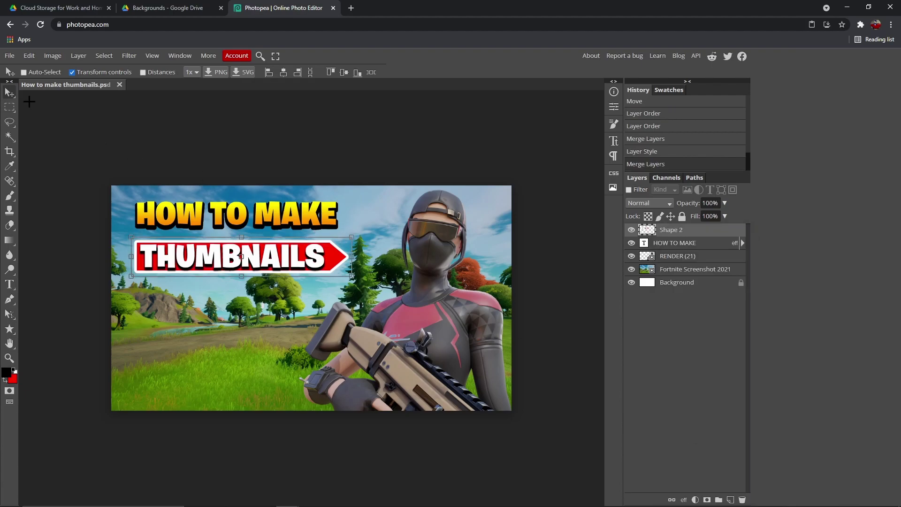
# - Move the merged "THUMBNAILS" banner up close beneath the "HOW TO MAKE" text and nudge it into line
pyautogui.moveTo(243, 273); pyautogui.dragTo(239, 254)
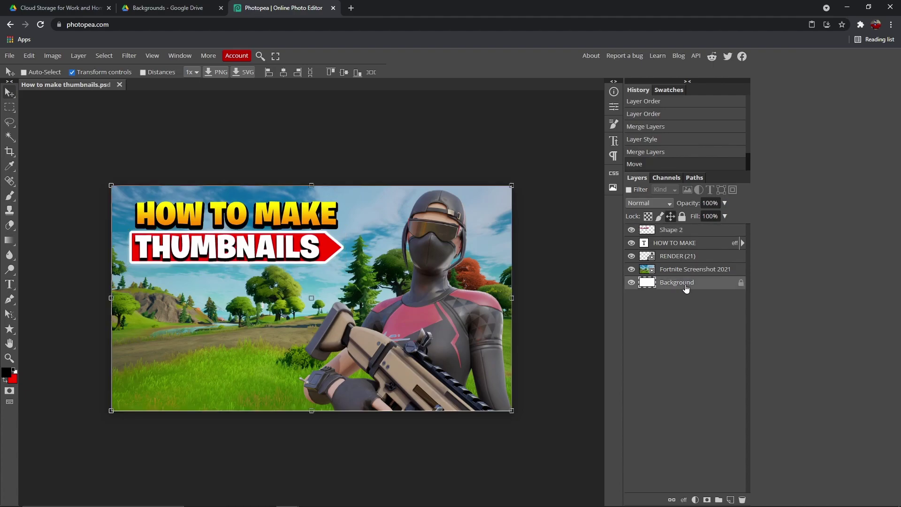
pyautogui.click(671, 245)
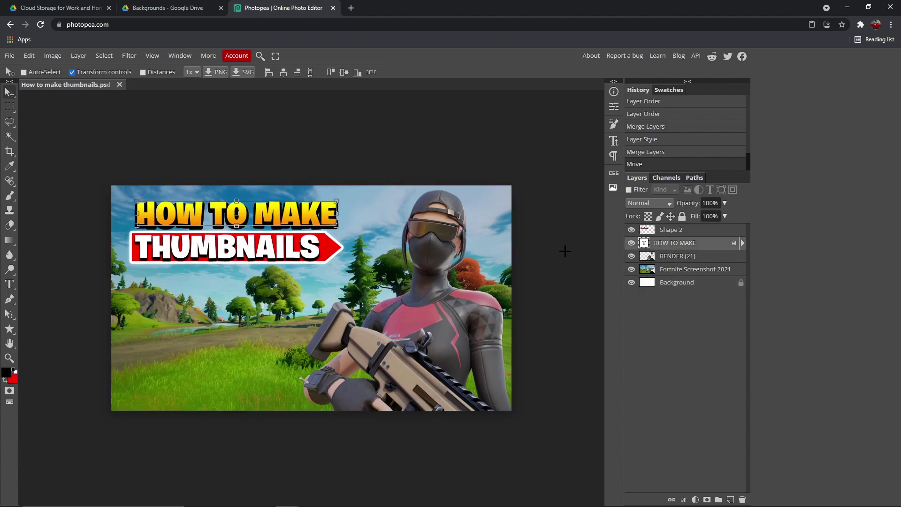
pyautogui.click(667, 231)
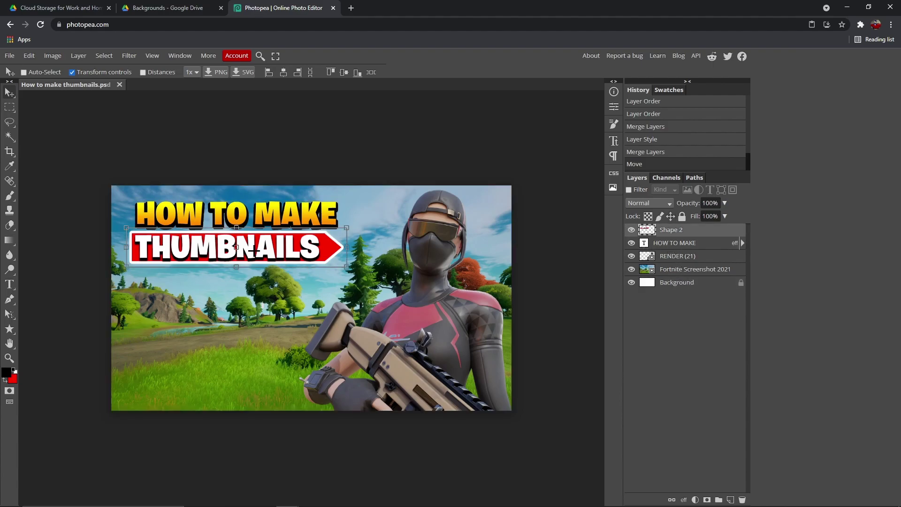
pyautogui.moveTo(252, 251); pyautogui.dragTo(254, 251)
pyautogui.press('Up')
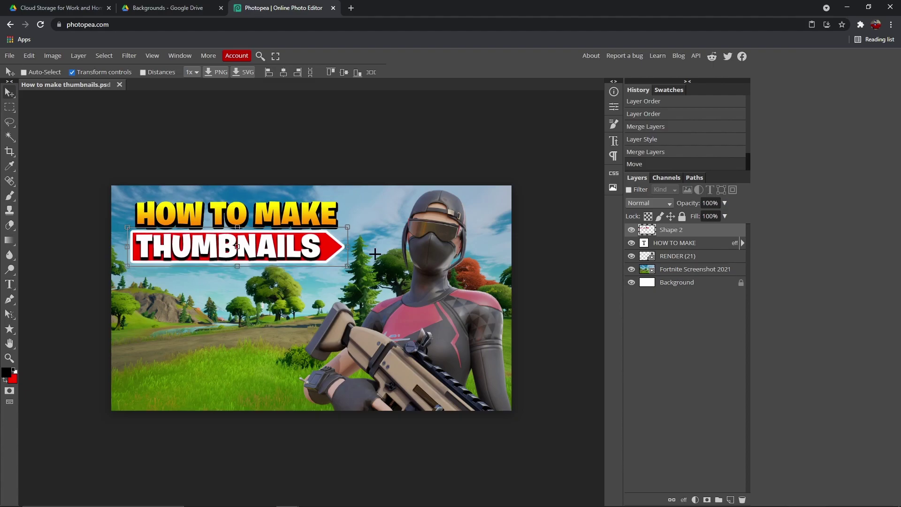
pyautogui.click(671, 287)
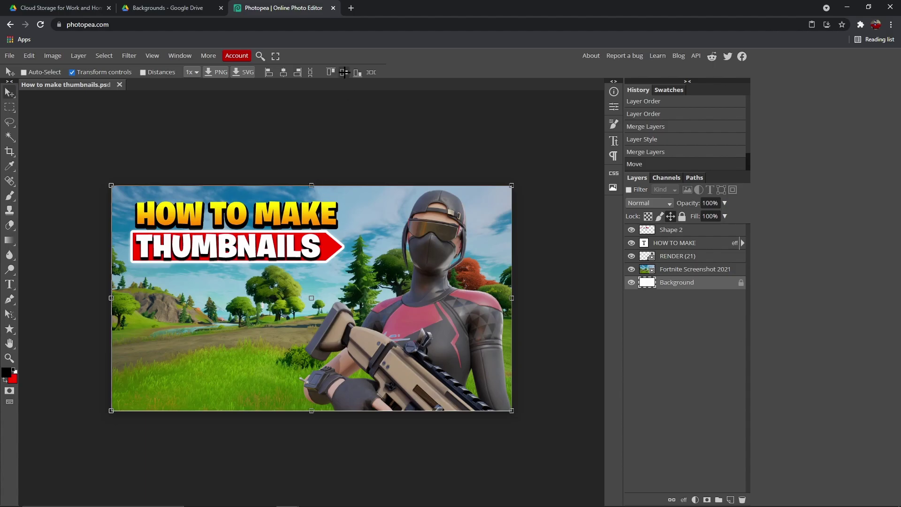
# - Search Google Images for "photopea png transparent" in a new browser tab
pyautogui.click(351, 8)
pyautogui.click(300, 5)
pyautogui.click(376, 5)
pyautogui.write('p')
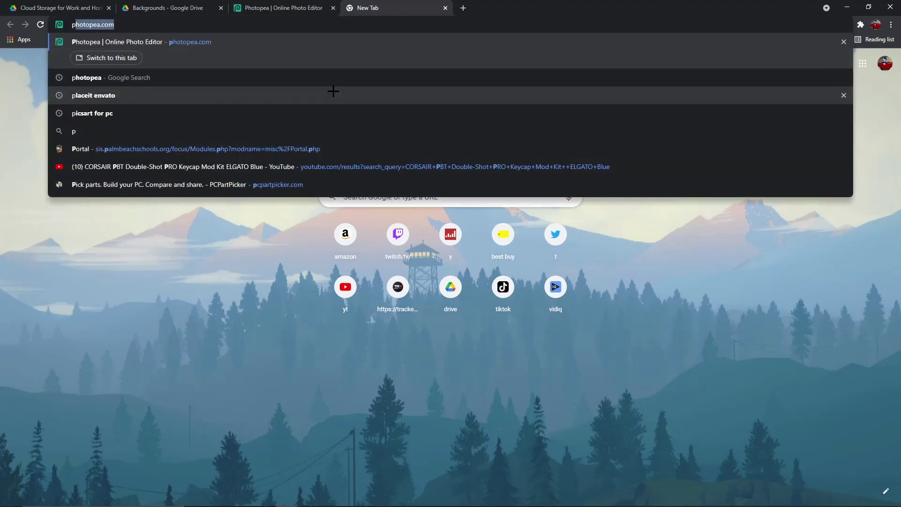
pyautogui.write('HOT')
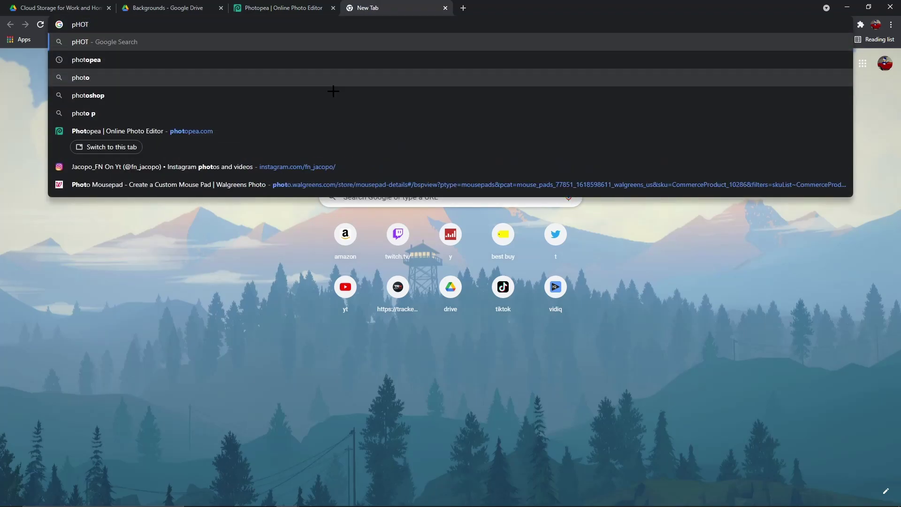
pyautogui.write('OPEA ')
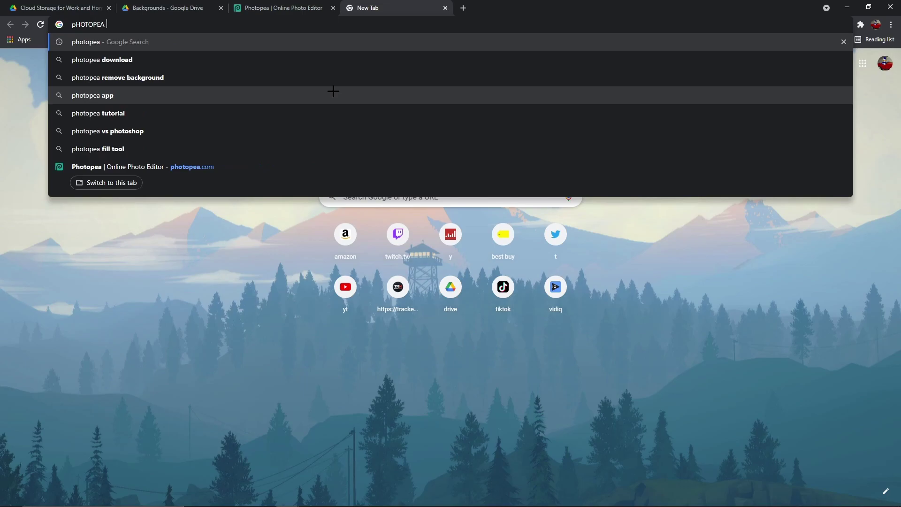
pyautogui.write('PNG')
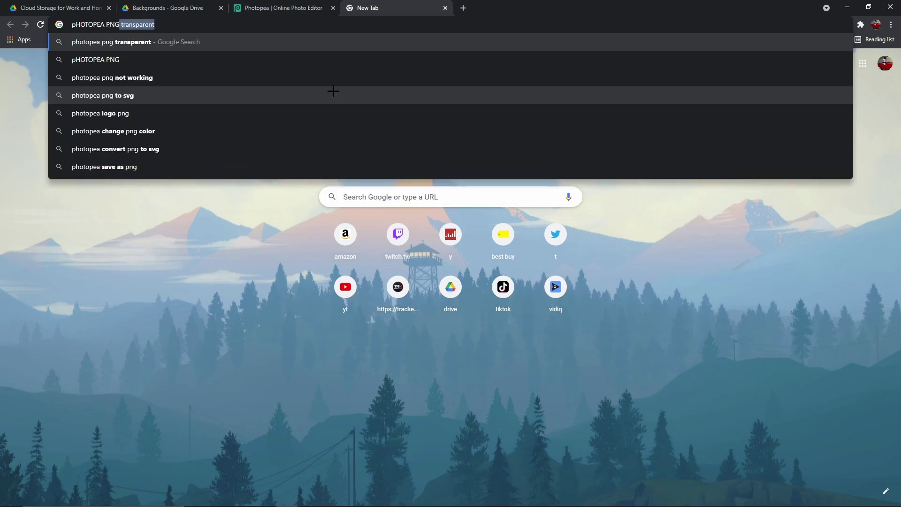
pyautogui.click(211, 46)
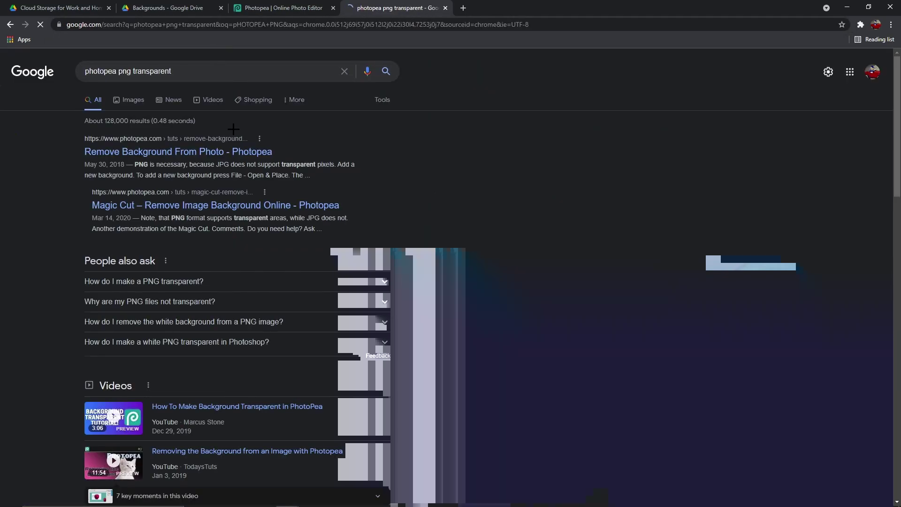
pyautogui.click(138, 104)
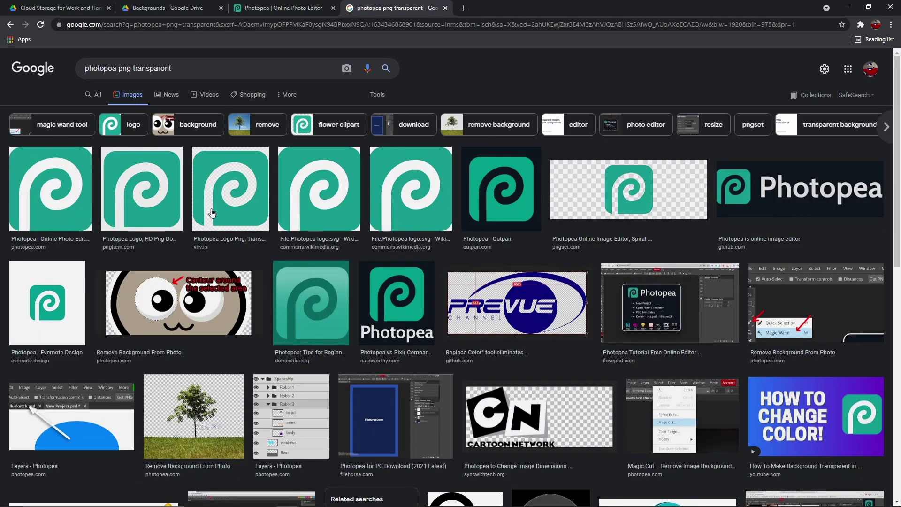
# - Download the Photopea logo PNG from the PNGitem image result and close its preview
pyautogui.click(136, 210)
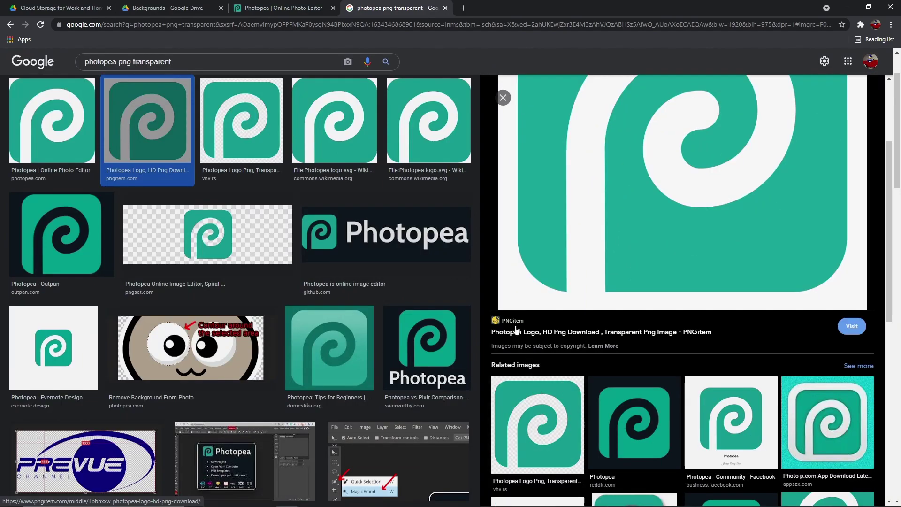
pyautogui.click(514, 325)
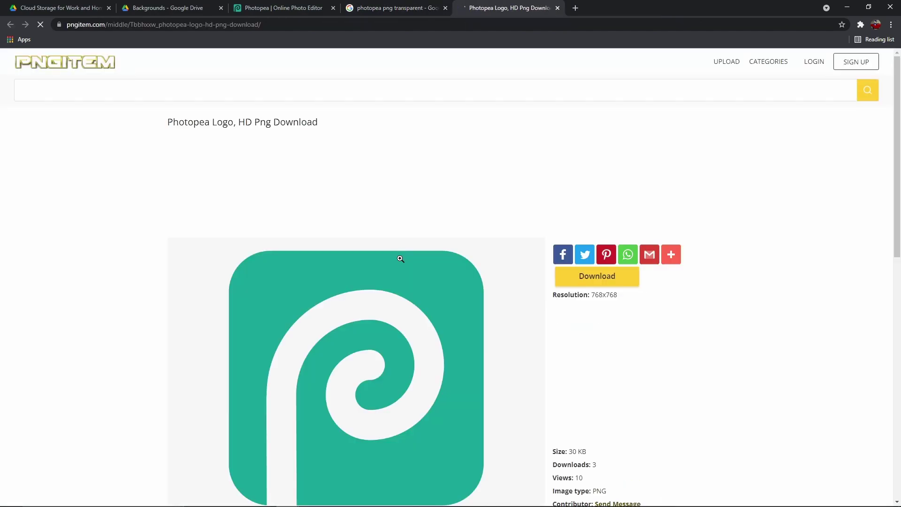
pyautogui.click(579, 283)
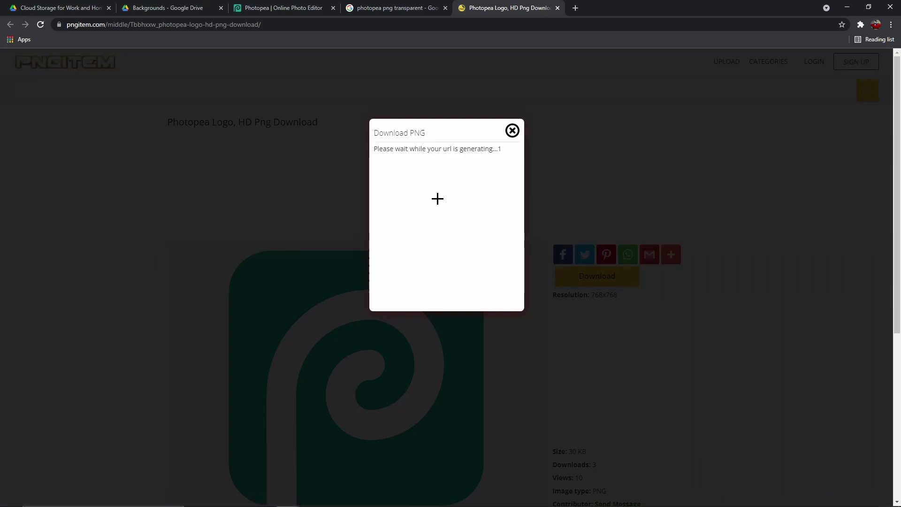
pyautogui.click(415, 286)
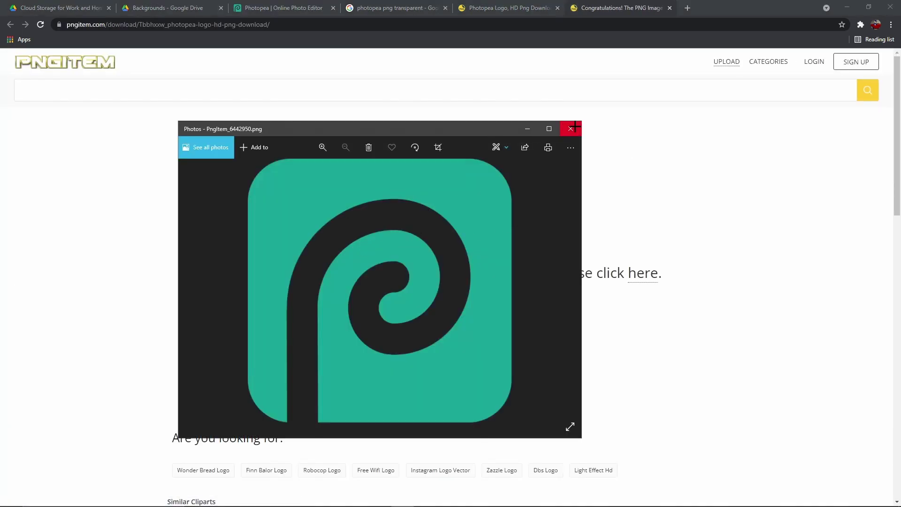
pyautogui.click(576, 125)
# - Switch back to Photopea, place the PngItem_6442950 logo into the thumbnail and bring its layer to the top of the stack
pyautogui.click(282, 8)
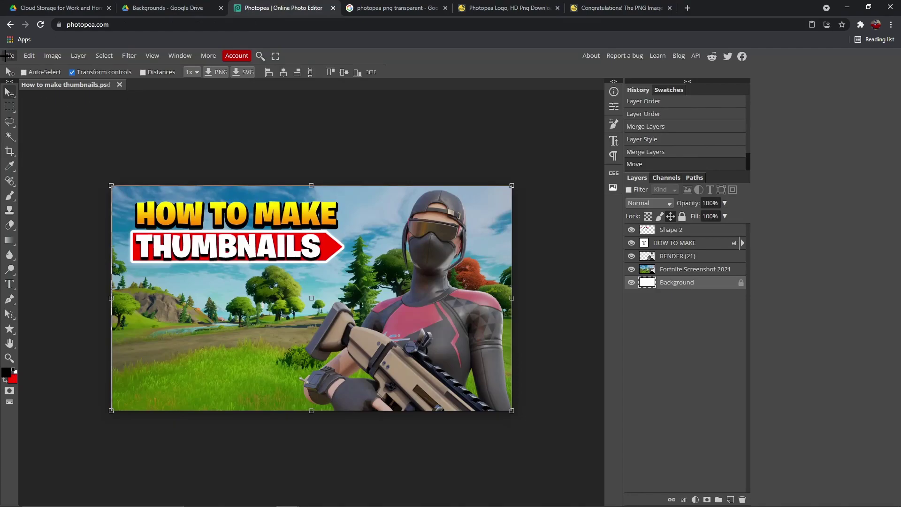
pyautogui.click(6, 55)
pyautogui.click(44, 95)
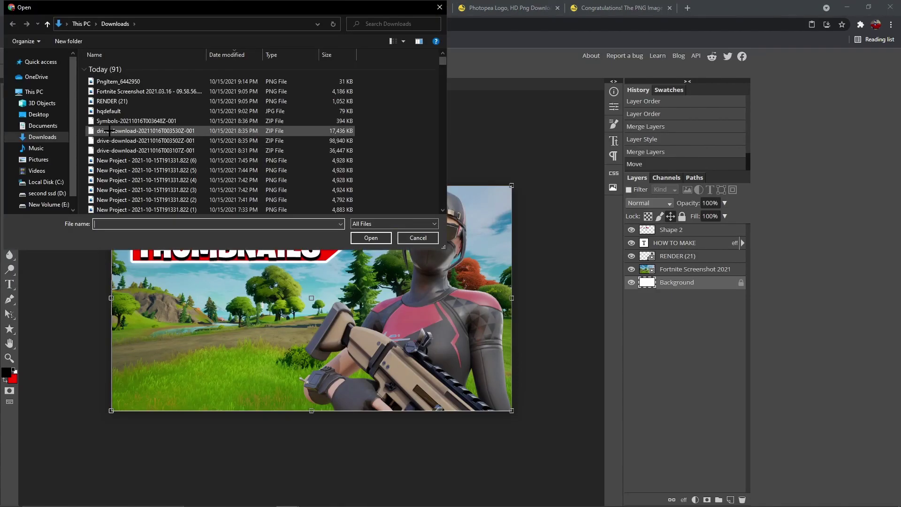
pyautogui.click(122, 82)
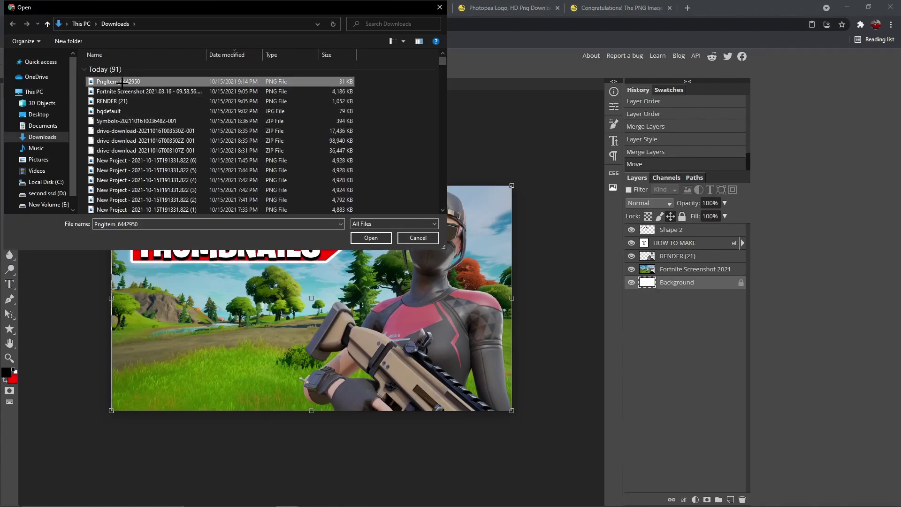
pyautogui.doubleClick(122, 82)
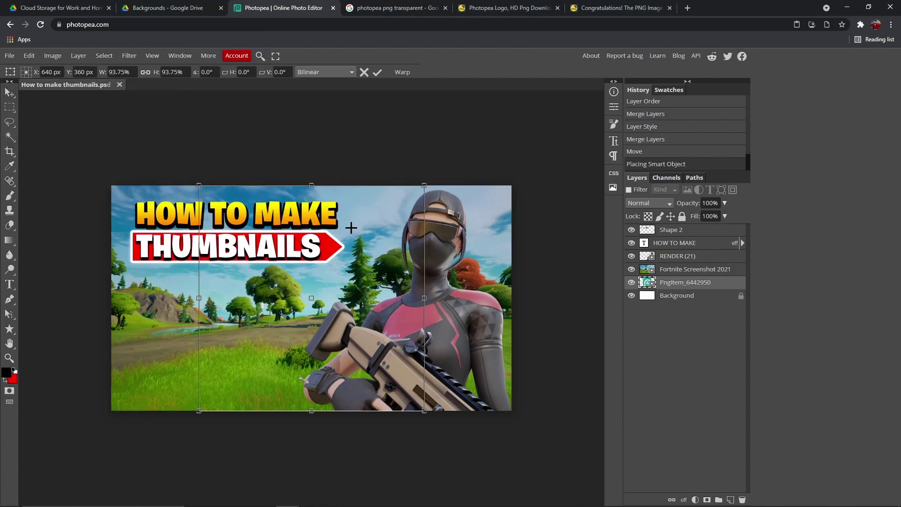
pyautogui.moveTo(694, 284); pyautogui.dragTo(687, 229)
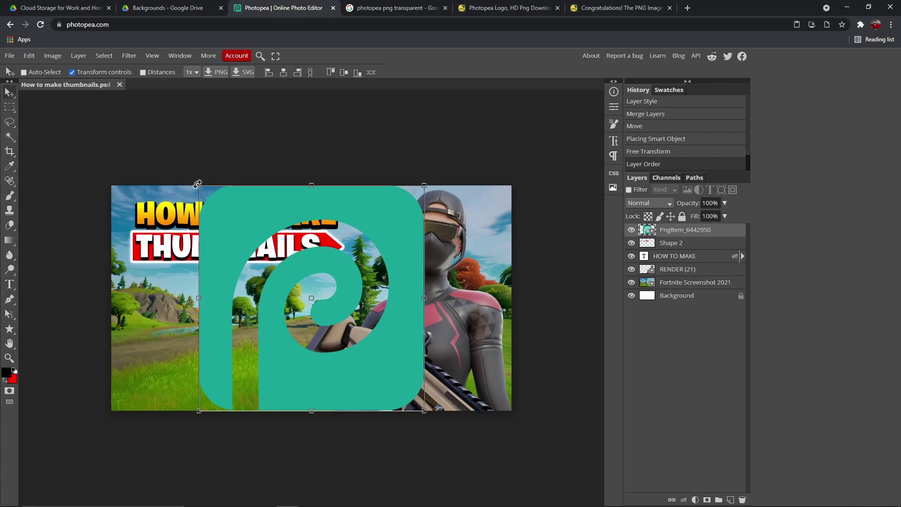
# - Scale the logo to about 41% width and 37% height and place it at X 313 px, Y 510 px in the lower-left grass area
pyautogui.moveTo(199, 185); pyautogui.dragTo(326, 323)
pyautogui.moveTo(369, 344); pyautogui.dragTo(201, 317)
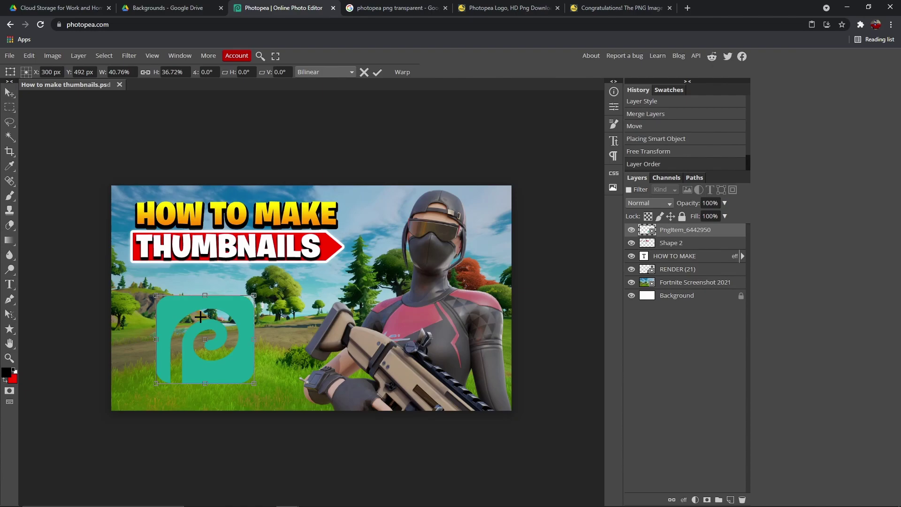
pyautogui.moveTo(200, 317)
pyautogui.mouseDown()
pyautogui.moveTo(230, 324)
pyautogui.moveTo(204, 322)
pyautogui.mouseUp()
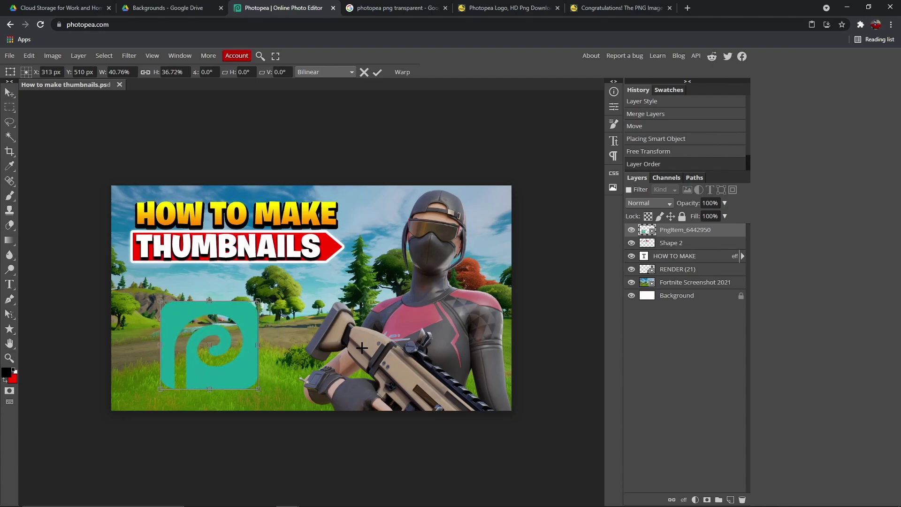
pyautogui.click(377, 72)
# - Add an 8 px white outside Stroke to the Photopea logo layer
pyautogui.rightClick(669, 235)
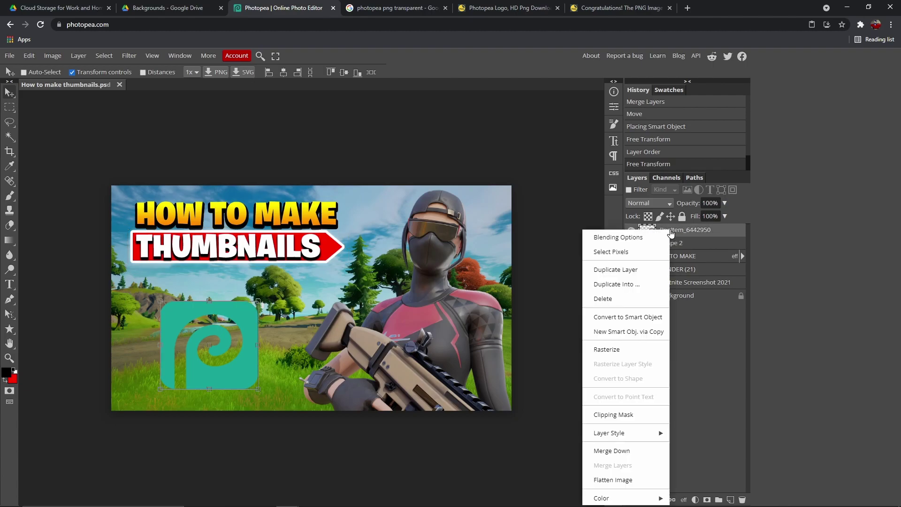
pyautogui.click(635, 235)
pyautogui.click(79, 351)
pyautogui.moveTo(140, 279)
pyautogui.mouseDown()
pyautogui.moveTo(181, 278)
pyautogui.moveTo(384, 214)
pyautogui.mouseUp()
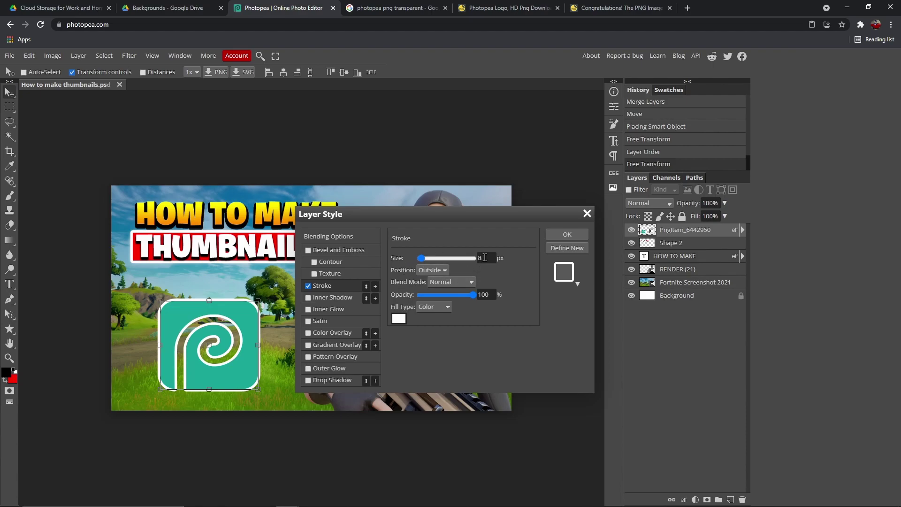
# - Add a soft white Outer Glow with 12% spread to the Photopea logo, adjust its size and apply the layer style
pyautogui.click(308, 368)
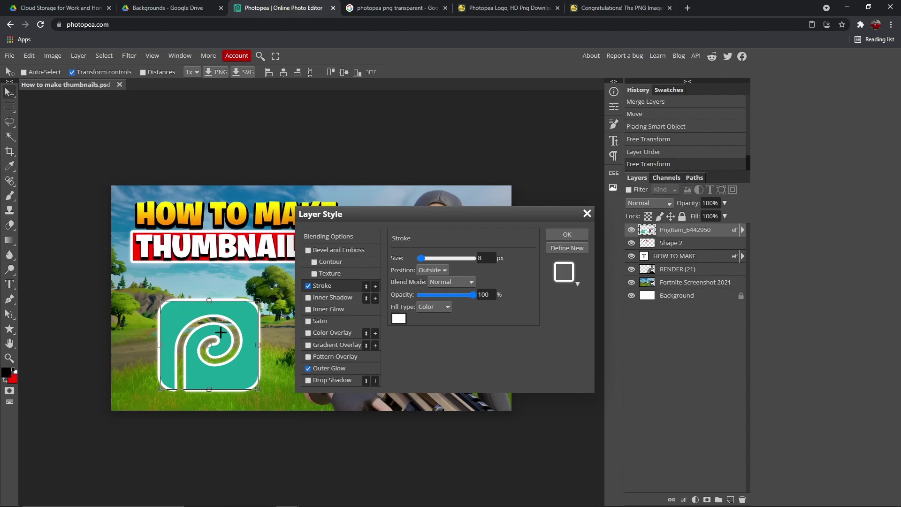
pyautogui.click(341, 368)
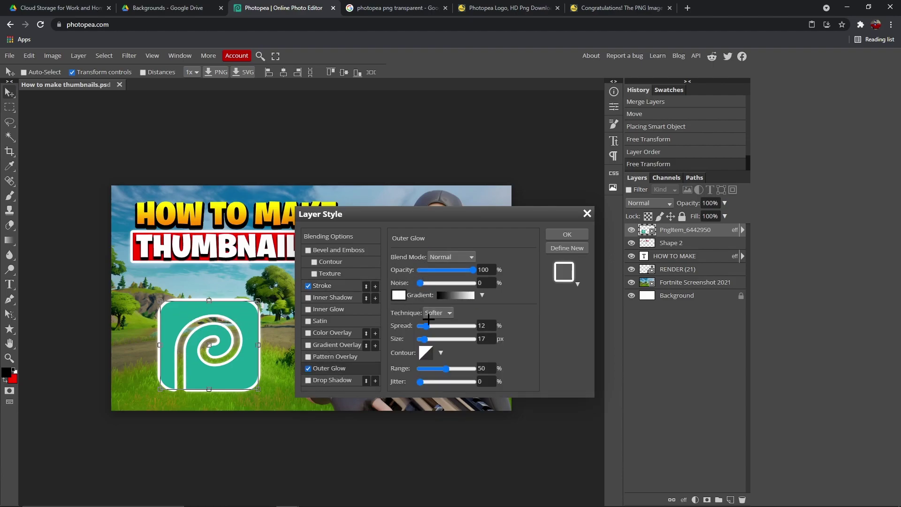
pyautogui.click(490, 338)
pyautogui.click(552, 233)
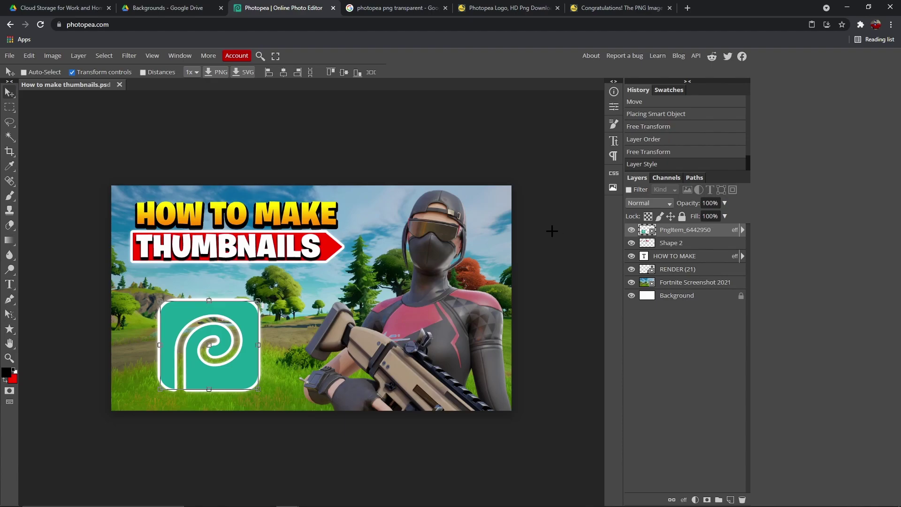
# - Give the RENDER (21) character layer a white Outer Glow with 10% spread and 12 px size
pyautogui.click(667, 272)
pyautogui.rightClick(670, 272)
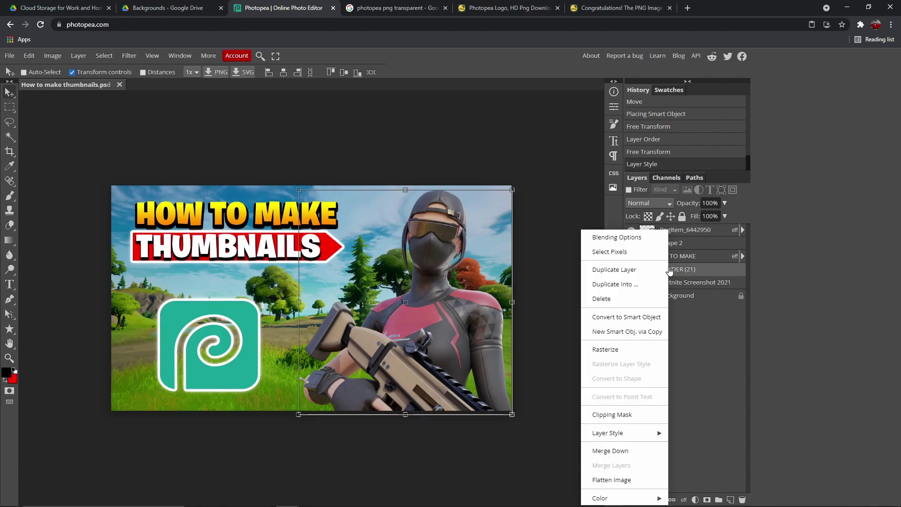
pyautogui.click(615, 237)
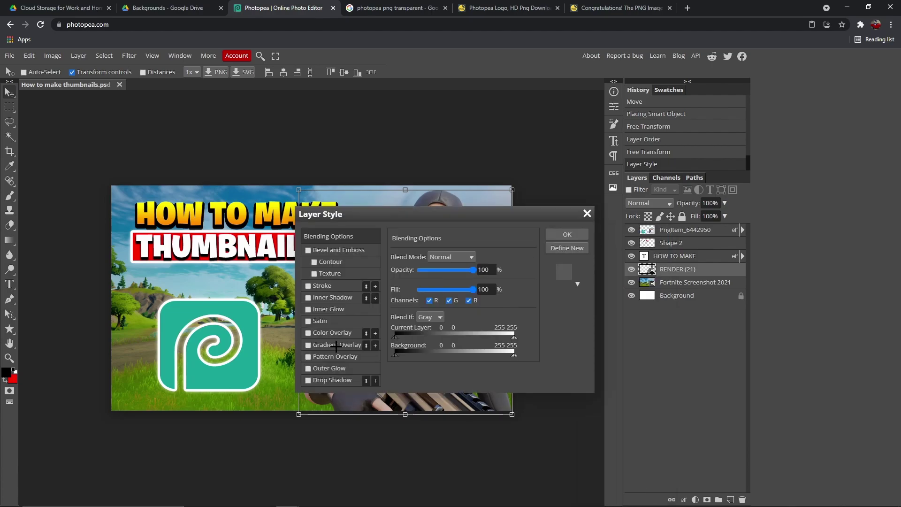
pyautogui.moveTo(377, 214); pyautogui.dragTo(130, 203)
pyautogui.click(74, 358)
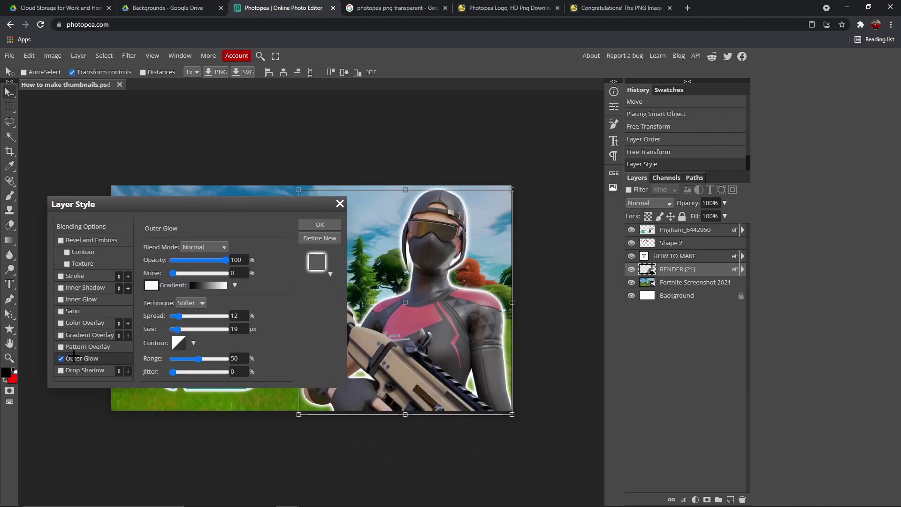
pyautogui.click(179, 318)
pyautogui.moveTo(177, 319); pyautogui.dragTo(175, 331)
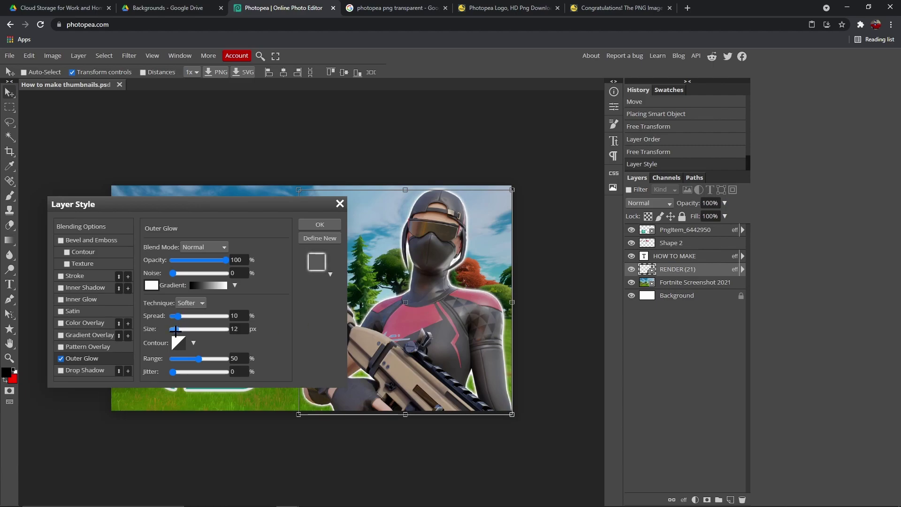
pyautogui.moveTo(229, 205); pyautogui.dragTo(165, 200)
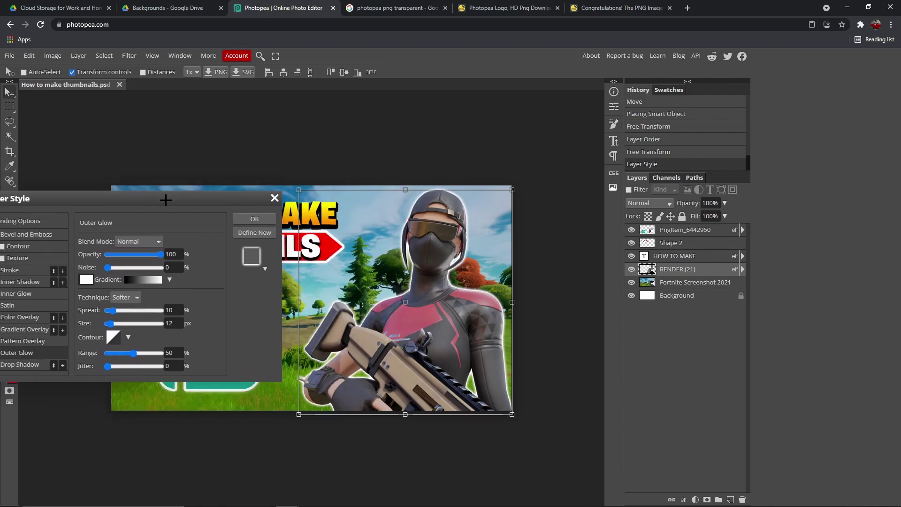
pyautogui.click(254, 219)
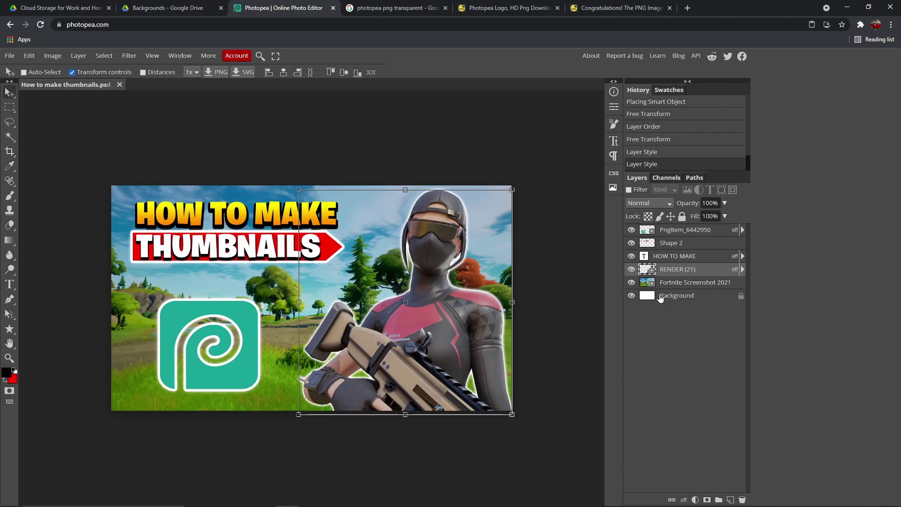
# - Shift the glowing character render slightly to the left in the thumbnail
pyautogui.click(660, 297)
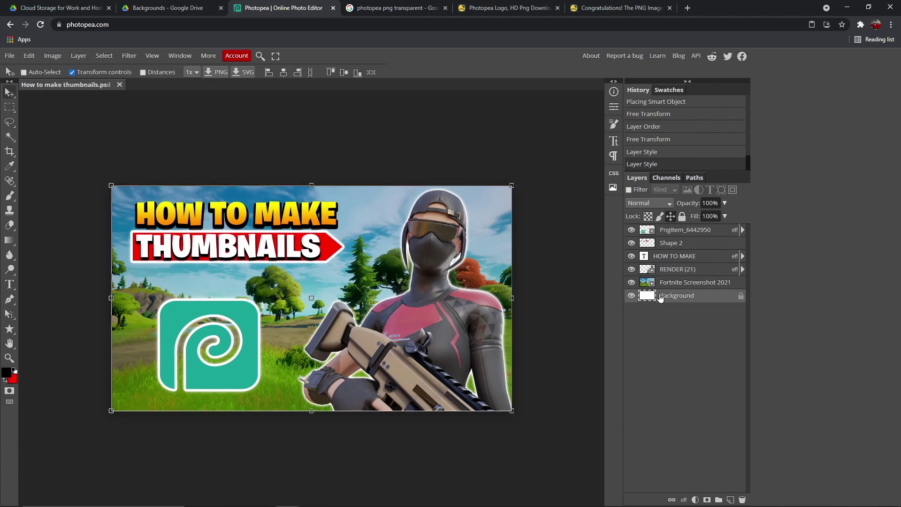
pyautogui.click(675, 271)
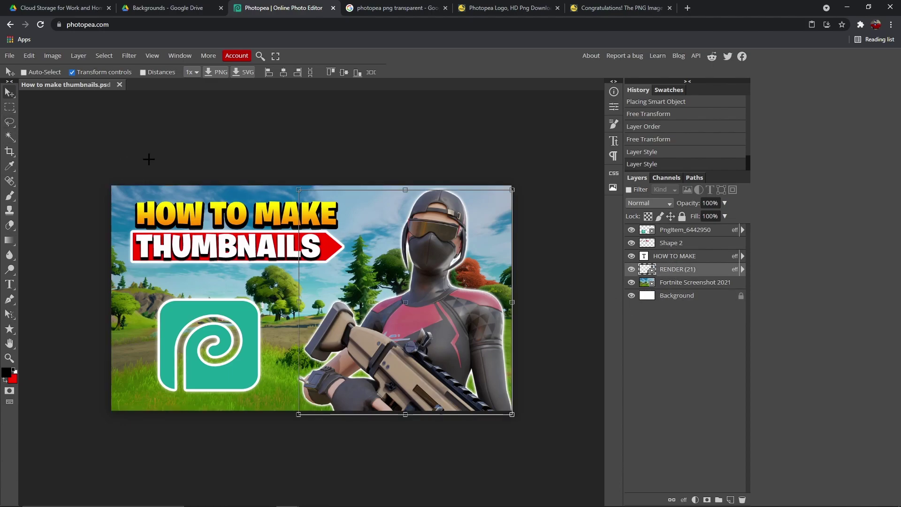
pyautogui.moveTo(444, 270); pyautogui.dragTo(438, 270)
pyautogui.click(684, 283)
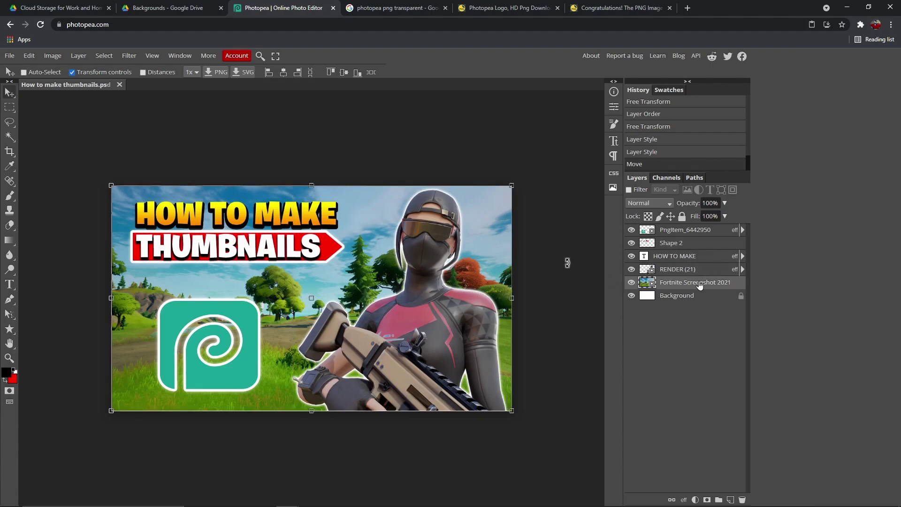
# - Apply a Brightness/Contrast adjustment to the RENDER (21) layer with brightness at about 22
pyautogui.click(674, 270)
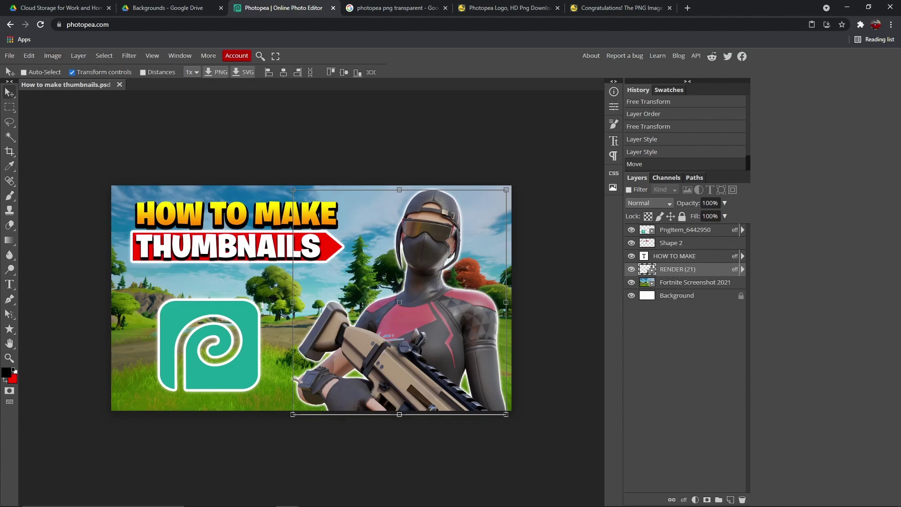
pyautogui.click(53, 55)
pyautogui.moveTo(96, 70)
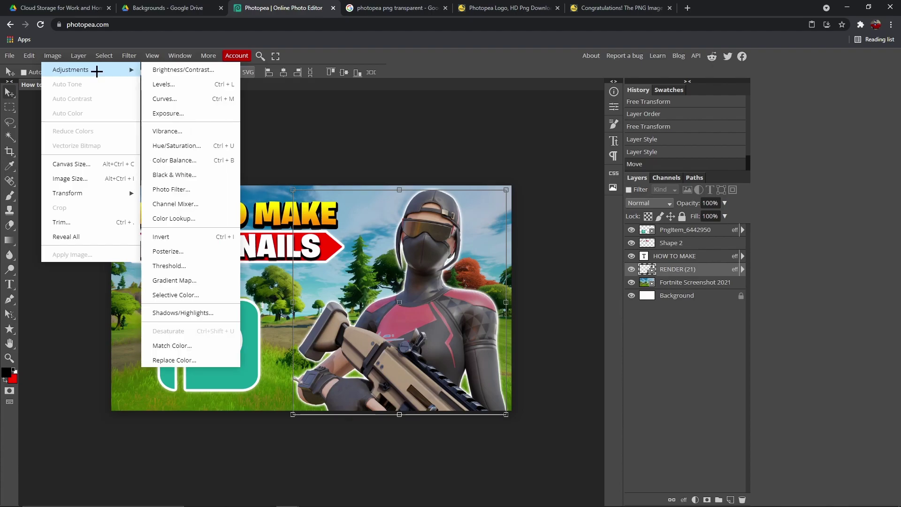
pyautogui.click(179, 70)
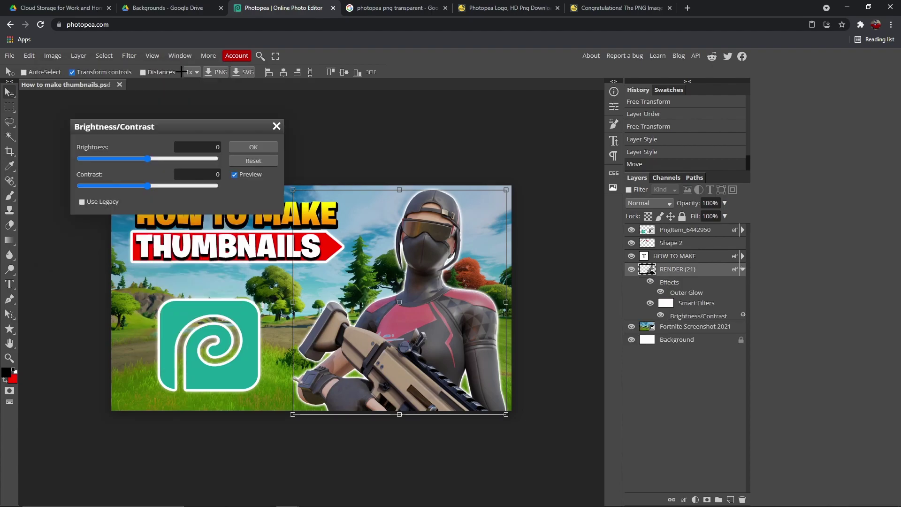
pyautogui.moveTo(148, 159); pyautogui.dragTo(216, 159)
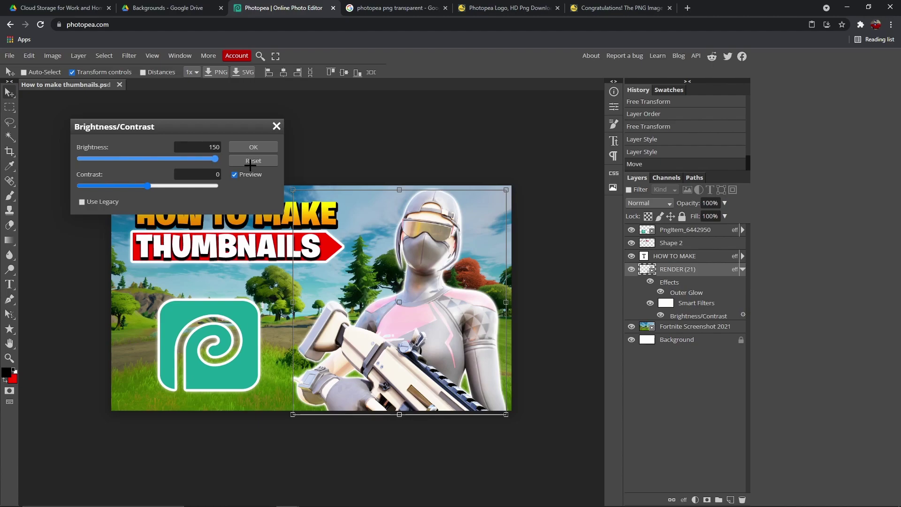
pyautogui.moveTo(202, 160); pyautogui.dragTo(151, 160)
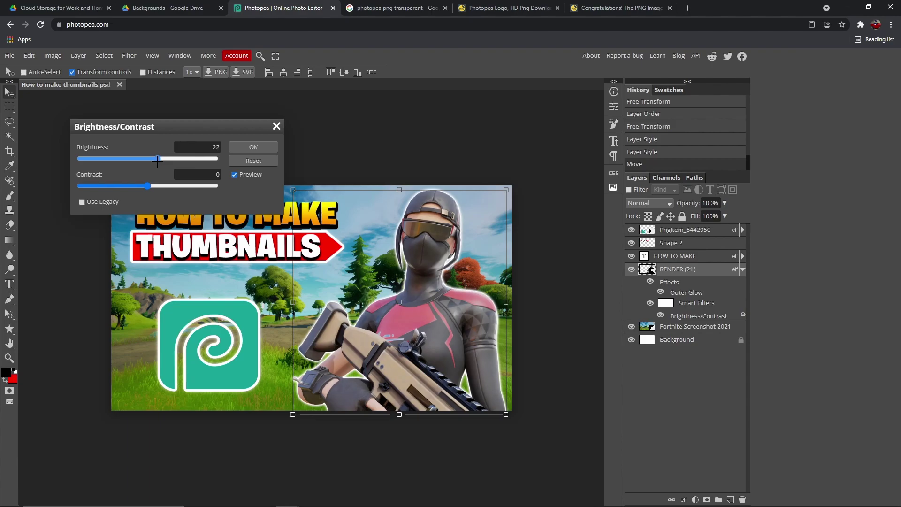
pyautogui.click(240, 147)
pyautogui.rightClick(696, 271)
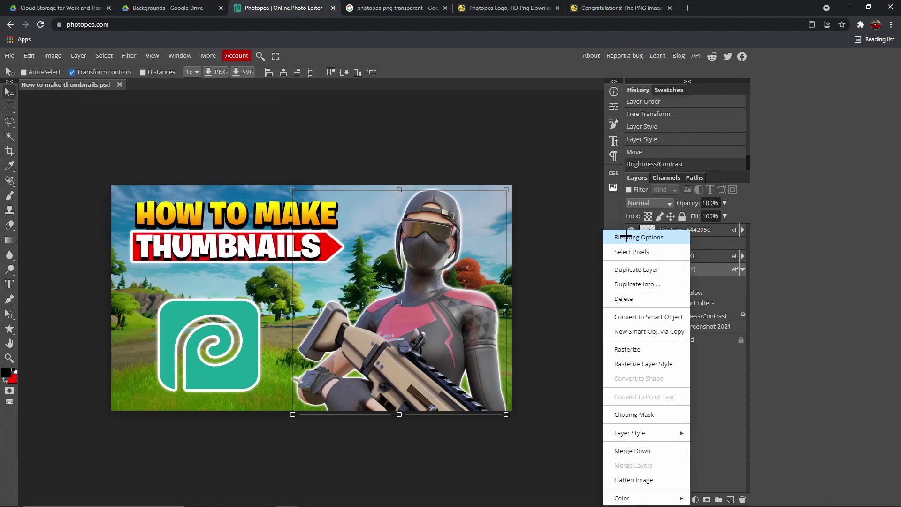
pyautogui.click(619, 234)
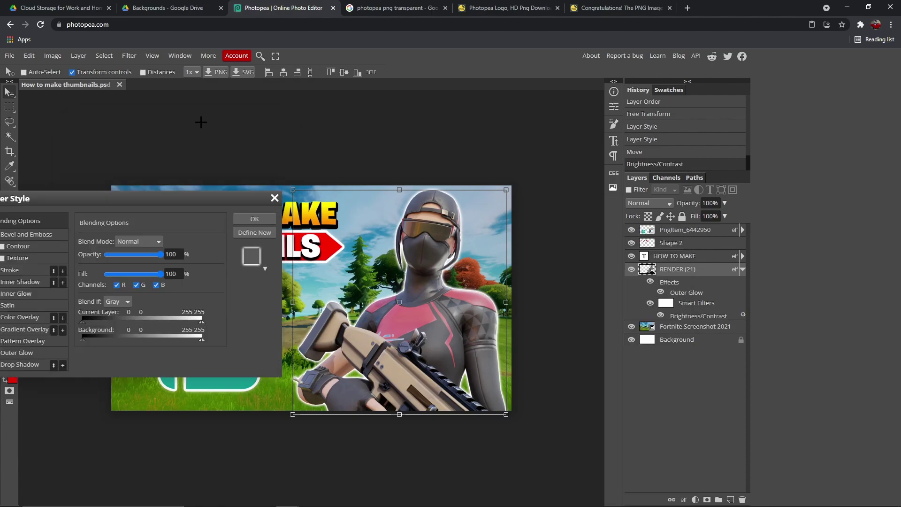
pyautogui.click(274, 197)
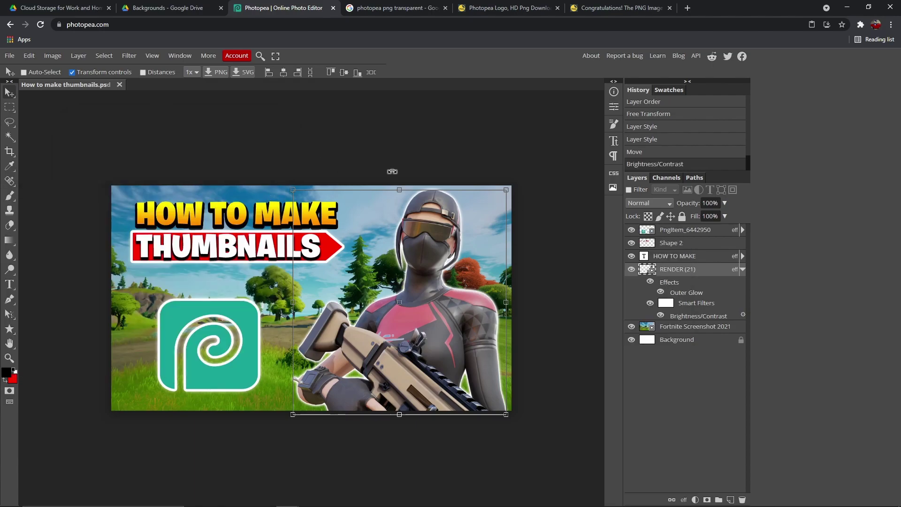
# - Apply a Vibrance adjustment of about 28 to the character render
pyautogui.click(55, 55)
pyautogui.moveTo(95, 71)
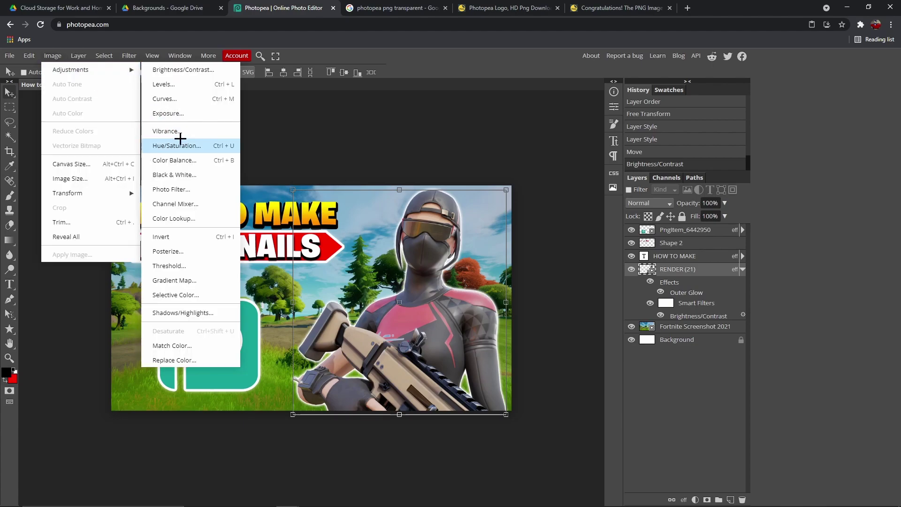
pyautogui.click(170, 131)
pyautogui.moveTo(148, 159); pyautogui.dragTo(162, 160)
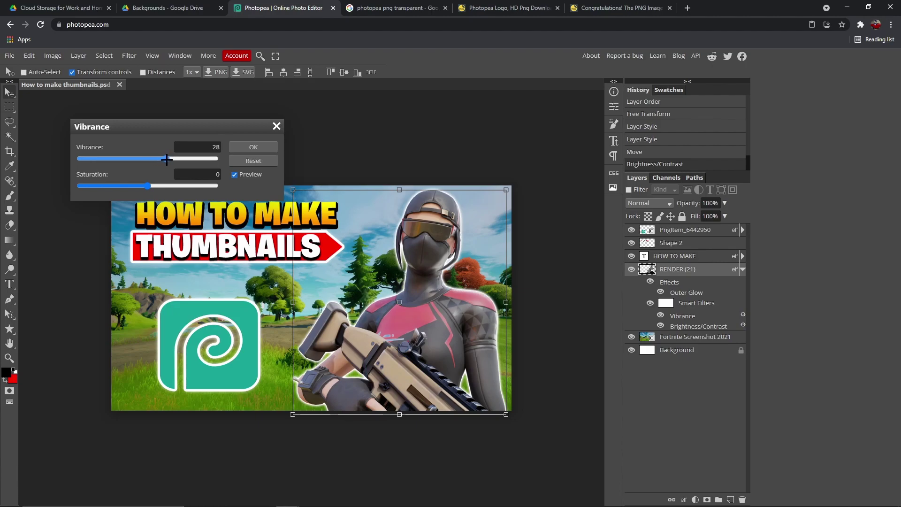
pyautogui.click(255, 147)
# - Brighten the Fortnite Screenshot 2021 background layer slightly with a Brightness/Contrast adjustment
pyautogui.click(685, 348)
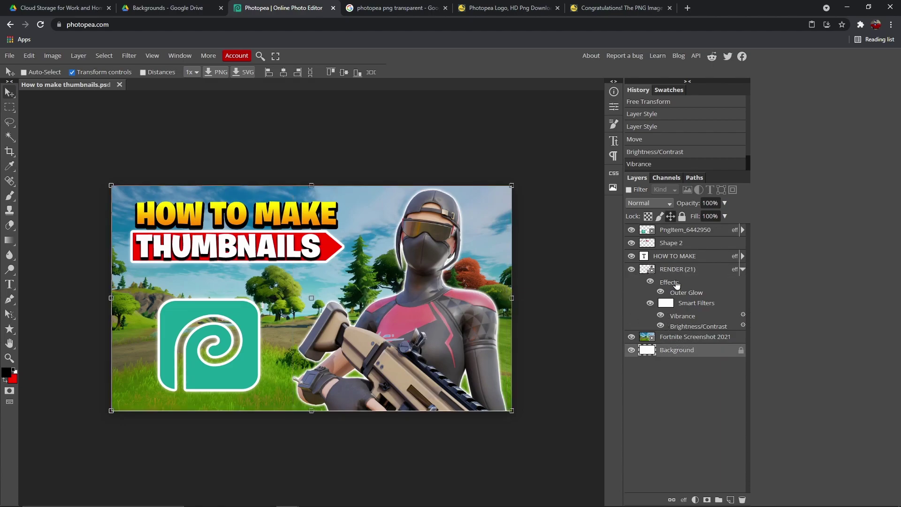
pyautogui.click(686, 339)
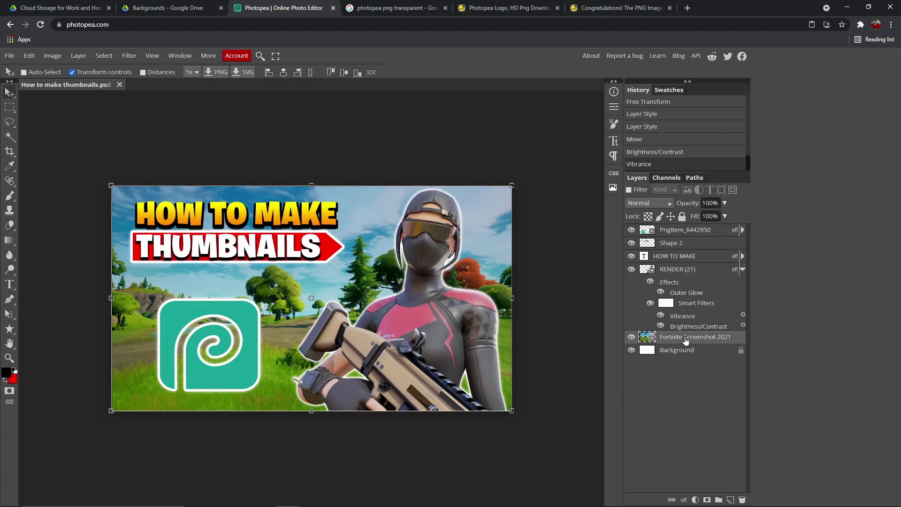
pyautogui.click(57, 57)
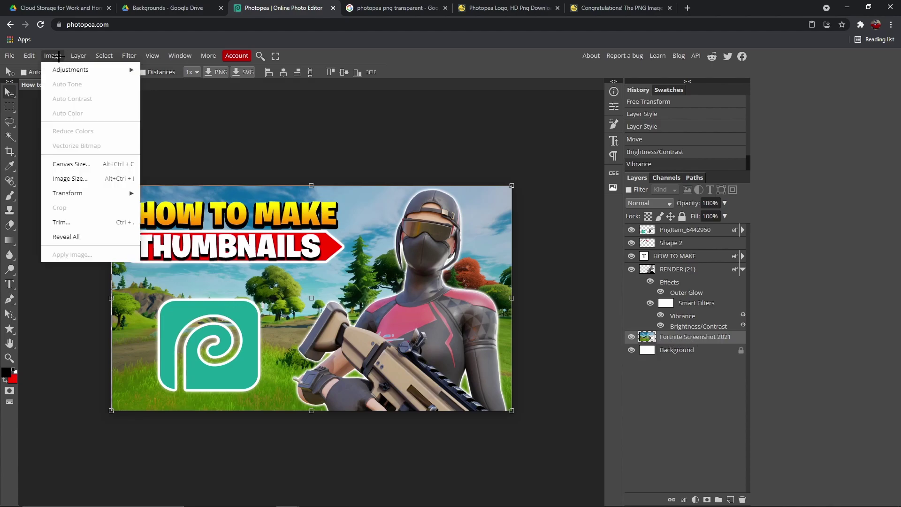
pyautogui.moveTo(76, 70)
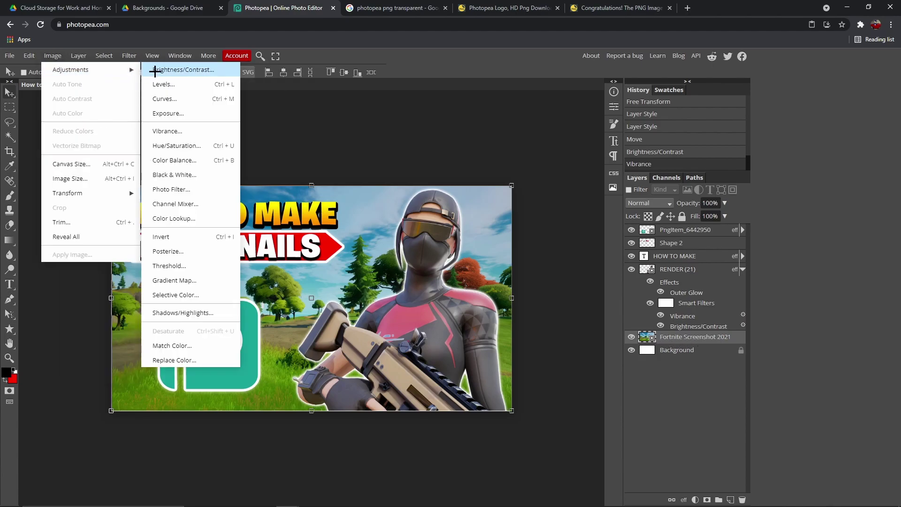
pyautogui.click(160, 69)
pyautogui.moveTo(147, 158); pyautogui.dragTo(162, 160)
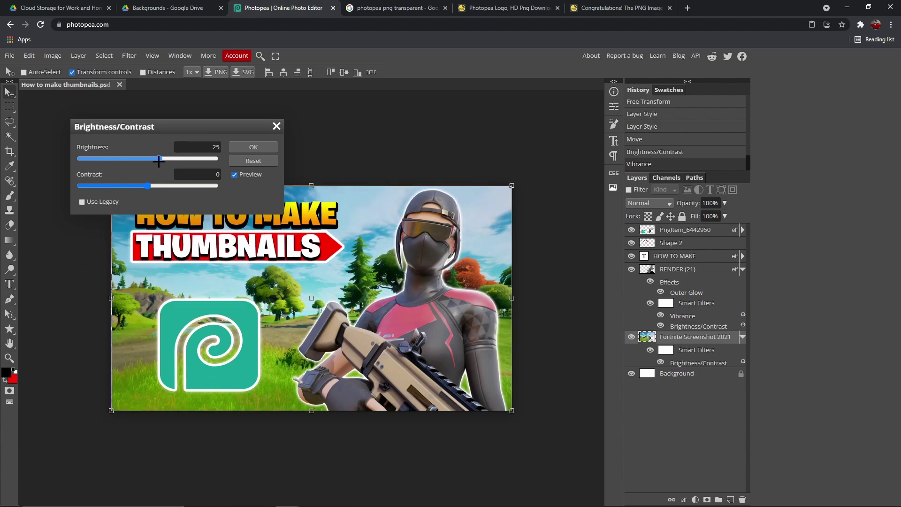
pyautogui.moveTo(159, 161); pyautogui.dragTo(157, 161)
pyautogui.click(251, 147)
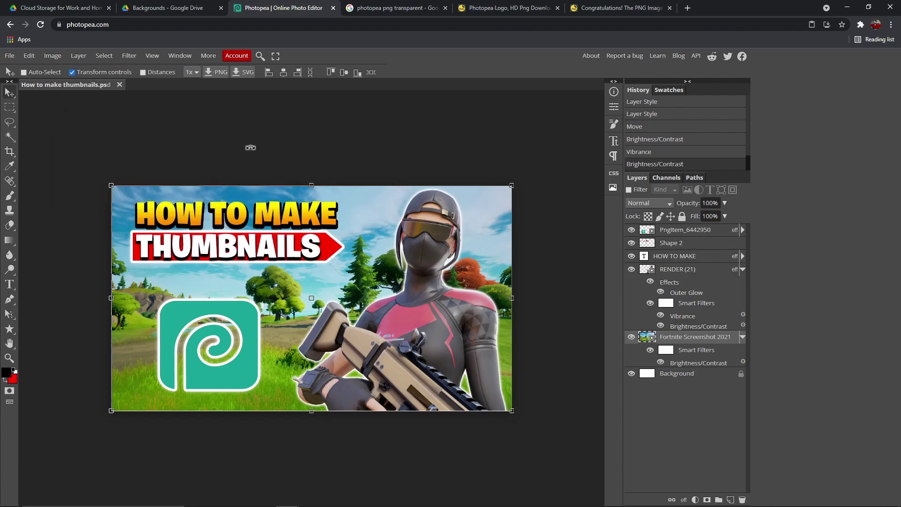
# - Export the thumbnail as a 1280 × 720 px PNG at 100% quality and view the saved image in Photos
pyautogui.click(677, 373)
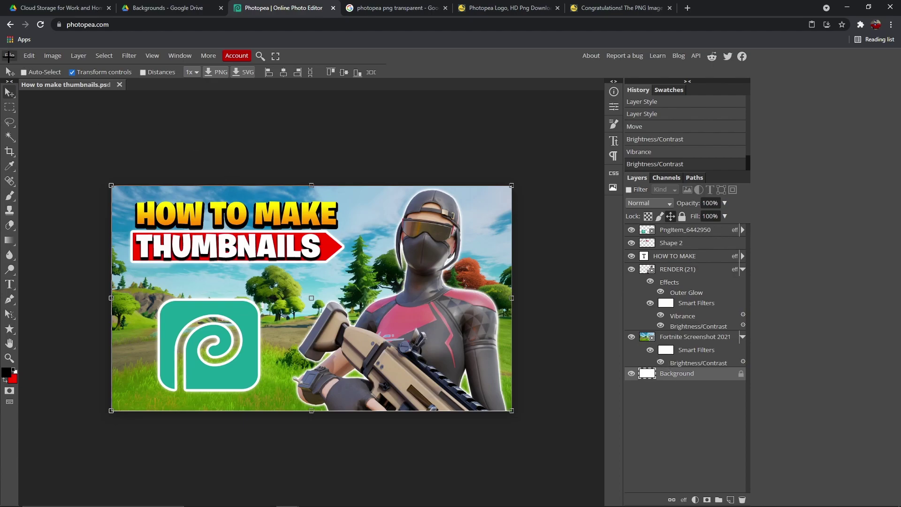
pyautogui.click(7, 56)
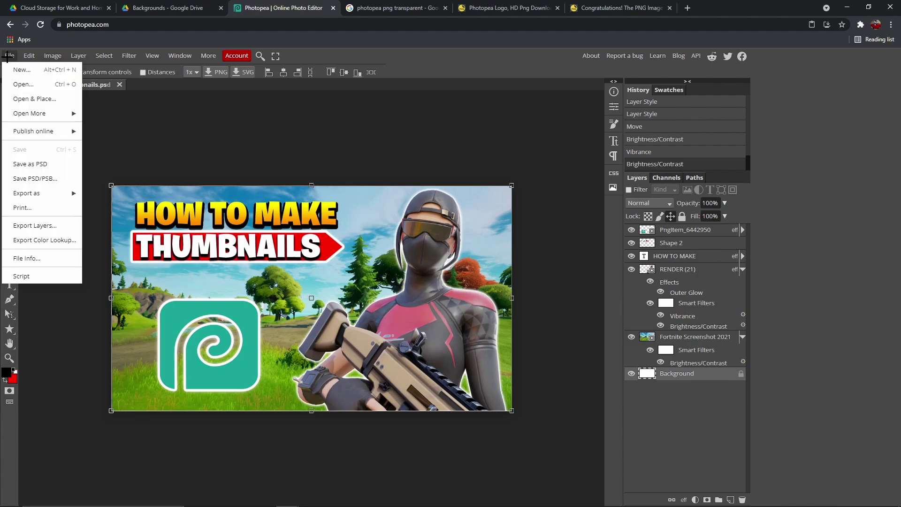
pyautogui.moveTo(39, 192)
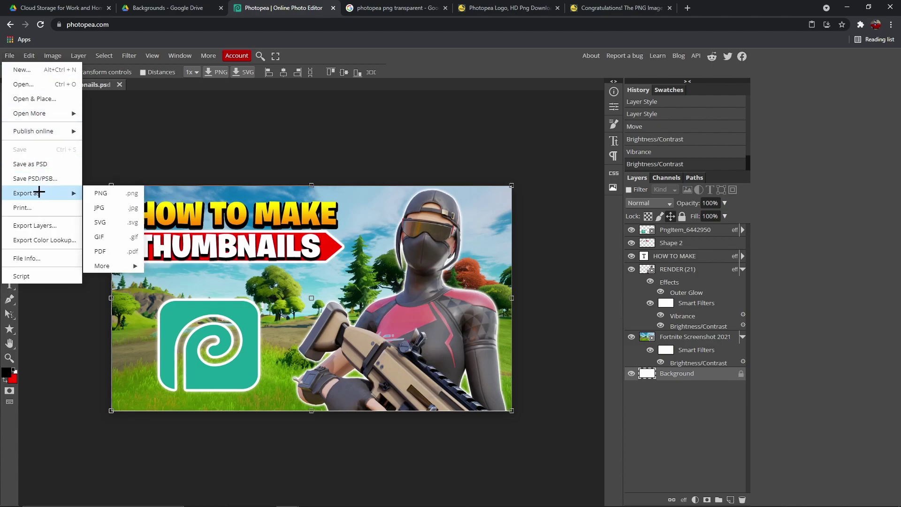
pyautogui.click(113, 194)
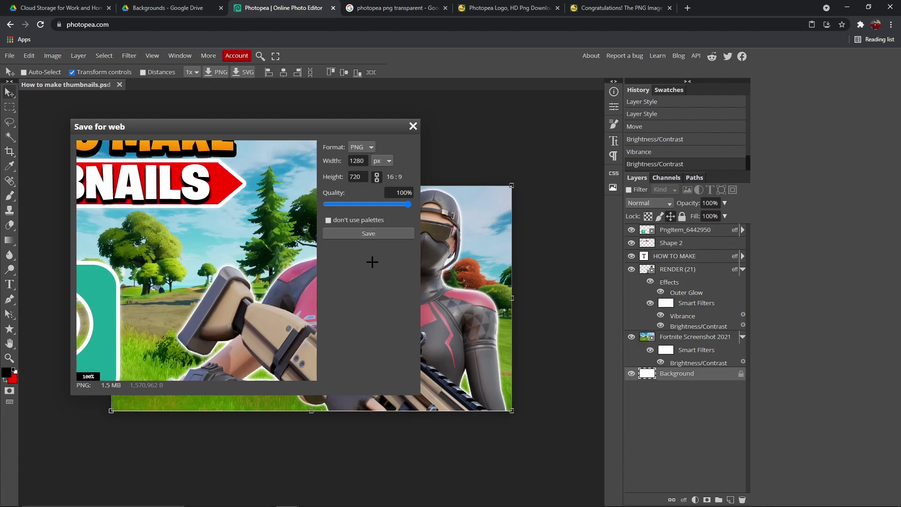
pyautogui.click(370, 234)
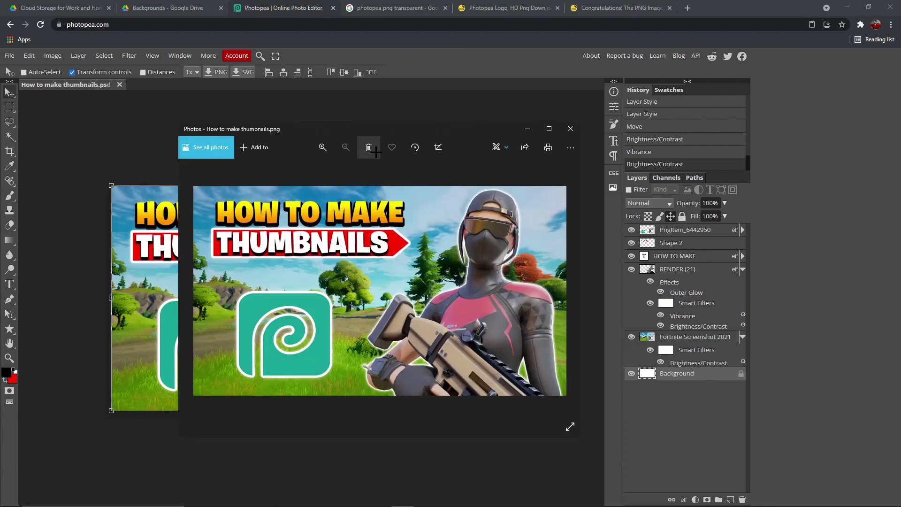
pyautogui.moveTo(376, 132); pyautogui.dragTo(401, 122)
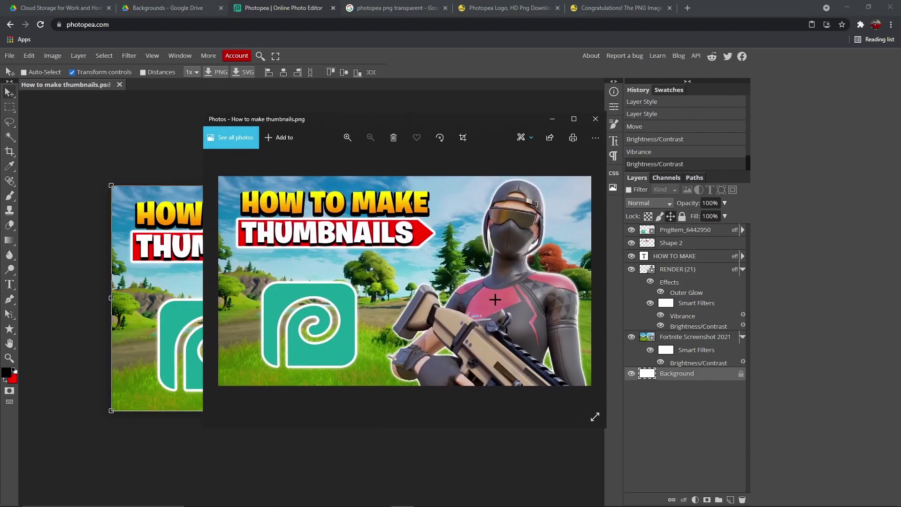